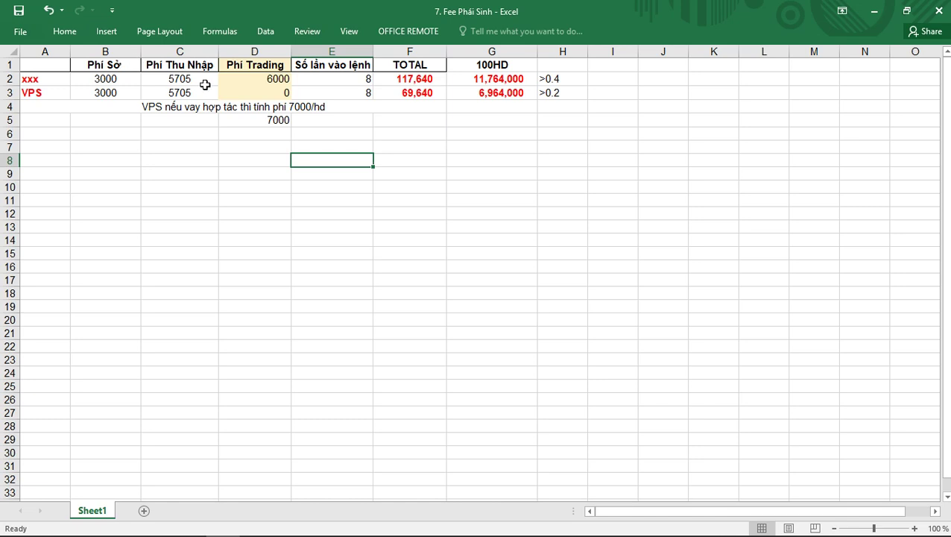
# Compare the Phí Sở, Phí Thu Nhập, Phí Trading and Số lần vào lệnh values of the xxx and VPS rows.
pyautogui.click(256, 93)
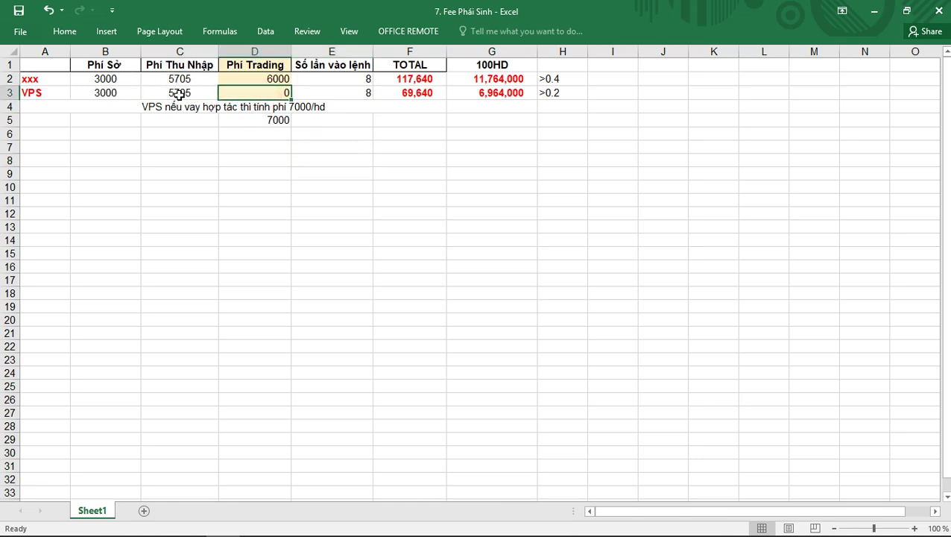
pyautogui.moveTo(117, 79); pyautogui.dragTo(173, 92)
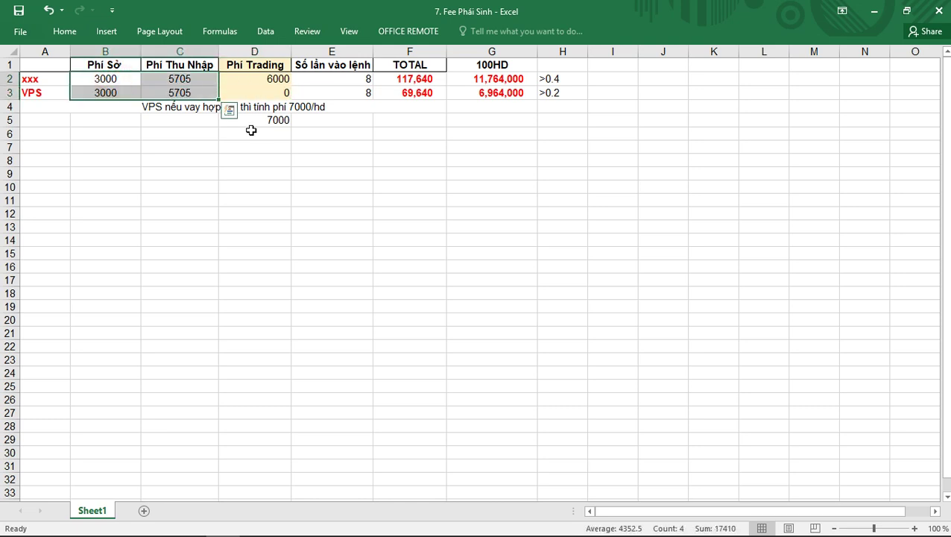
pyautogui.click(280, 143)
pyautogui.click(277, 105)
pyautogui.click(276, 96)
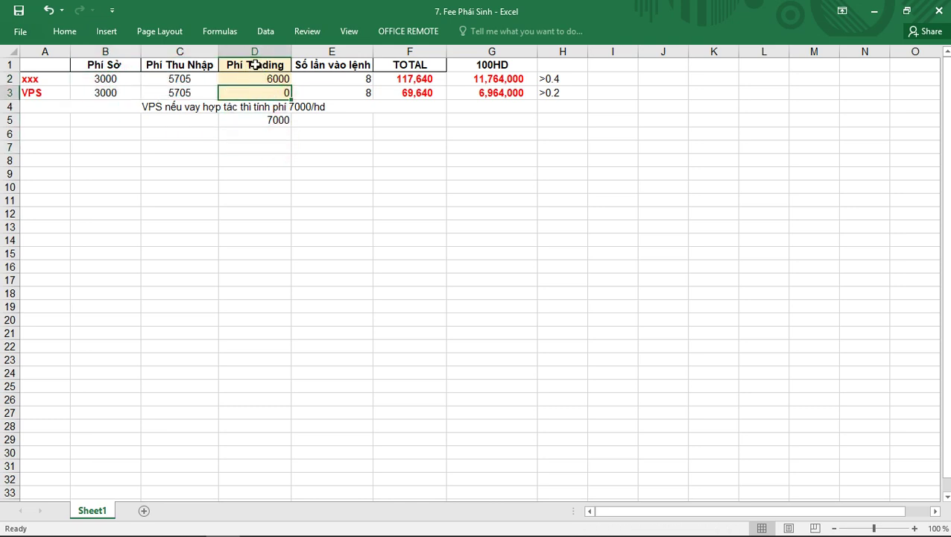
pyautogui.click(263, 94)
pyautogui.click(261, 79)
pyautogui.click(262, 93)
pyautogui.click(242, 79)
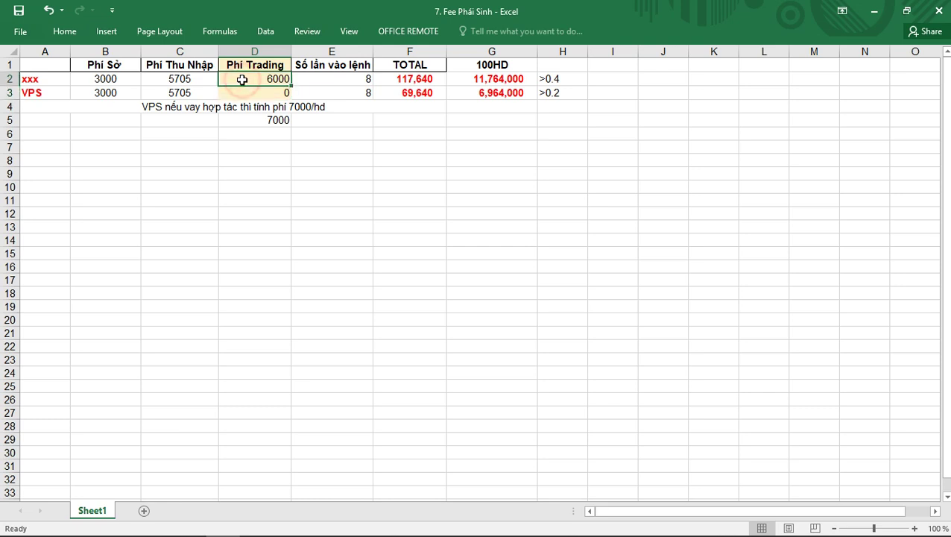
pyautogui.click(352, 80)
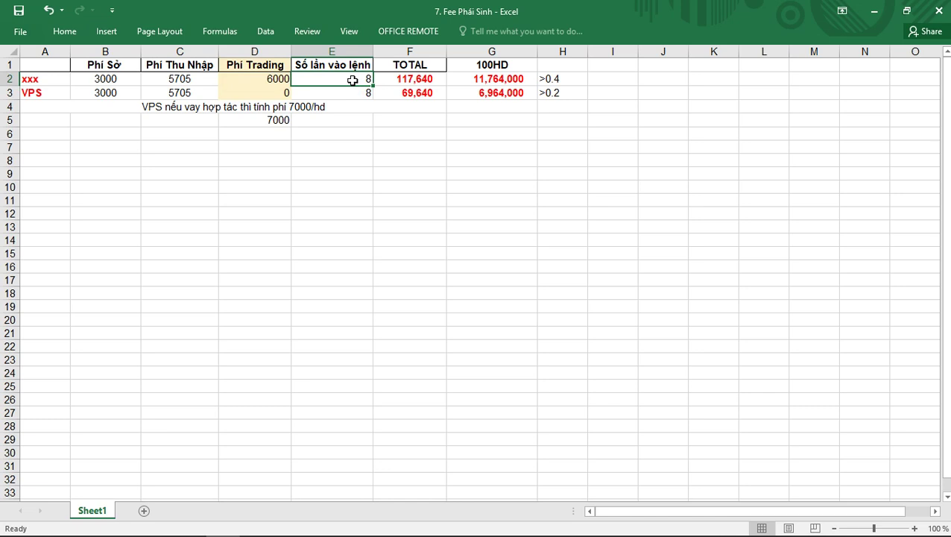
pyautogui.click(362, 97)
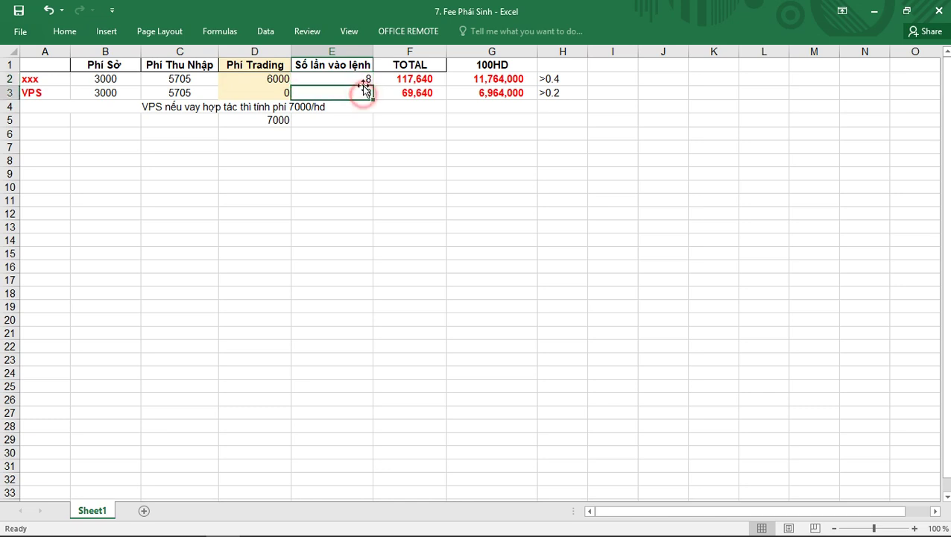
pyautogui.click(363, 80)
pyautogui.click(363, 95)
pyautogui.click(361, 79)
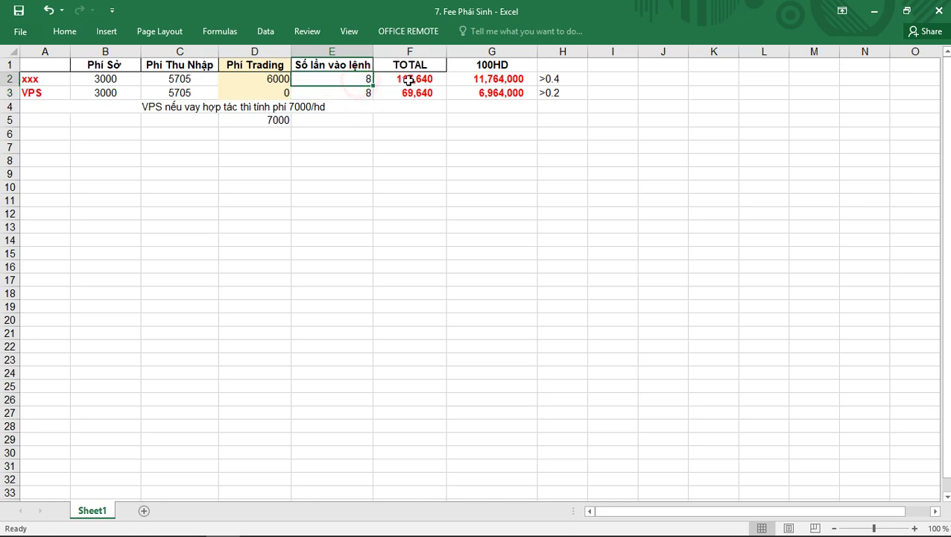
# Compare the TOTAL and 100HD amounts of the xxx and VPS rows.
pyautogui.click(422, 79)
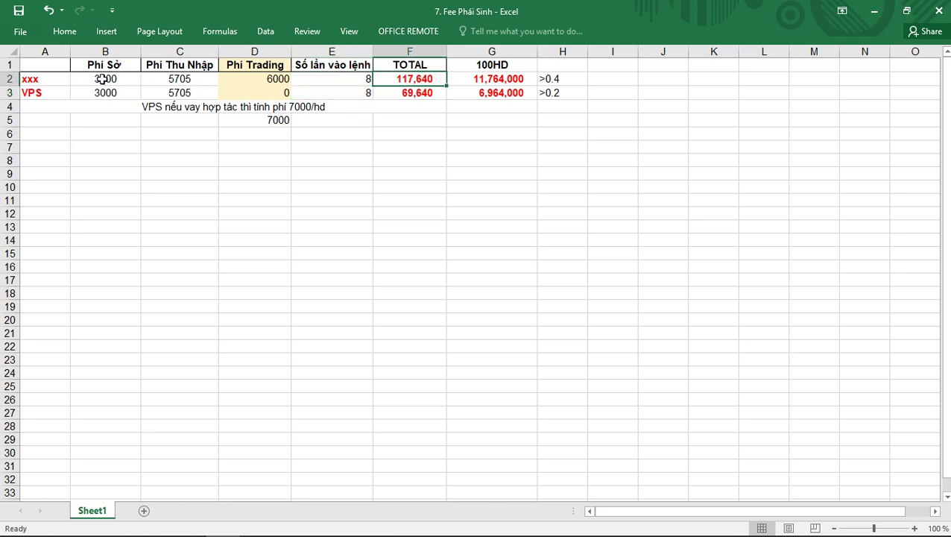
pyautogui.moveTo(106, 79); pyautogui.dragTo(321, 80)
pyautogui.click(409, 96)
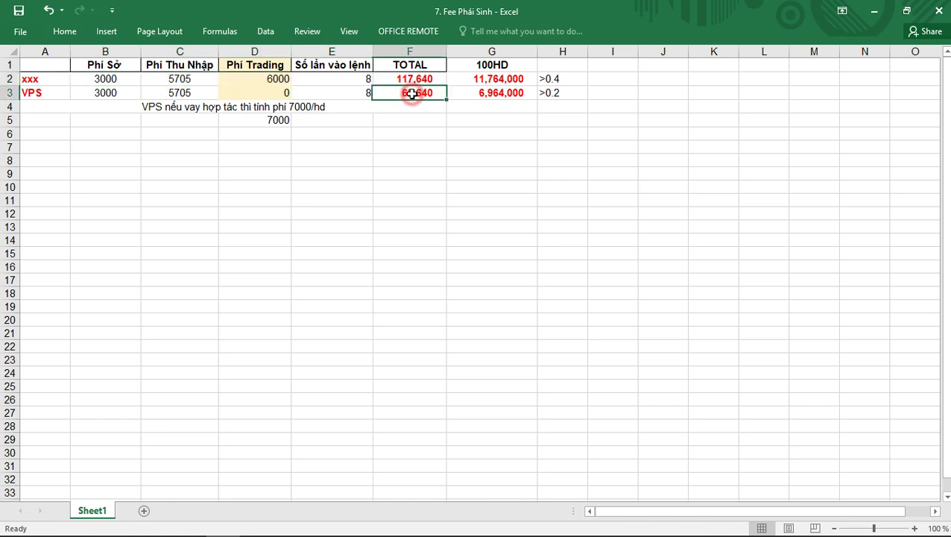
pyautogui.click(418, 80)
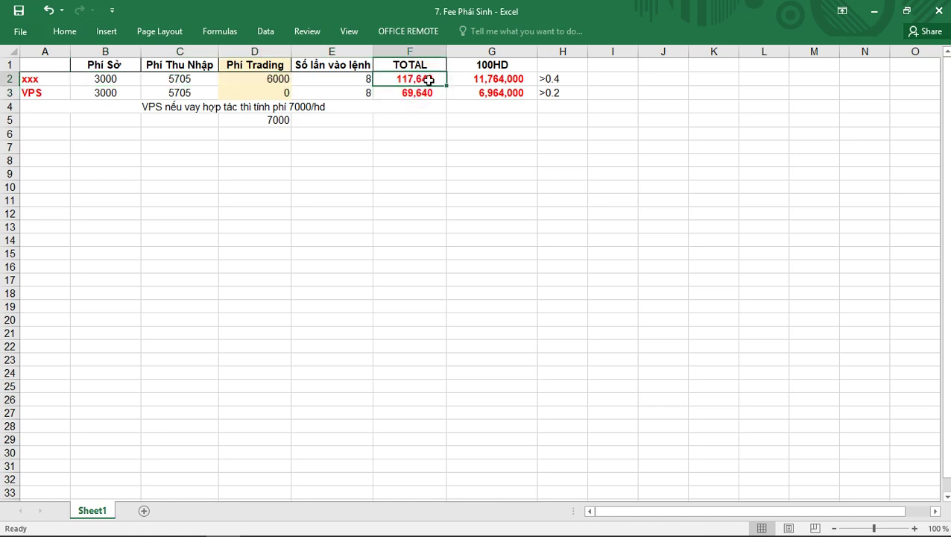
pyautogui.click(416, 96)
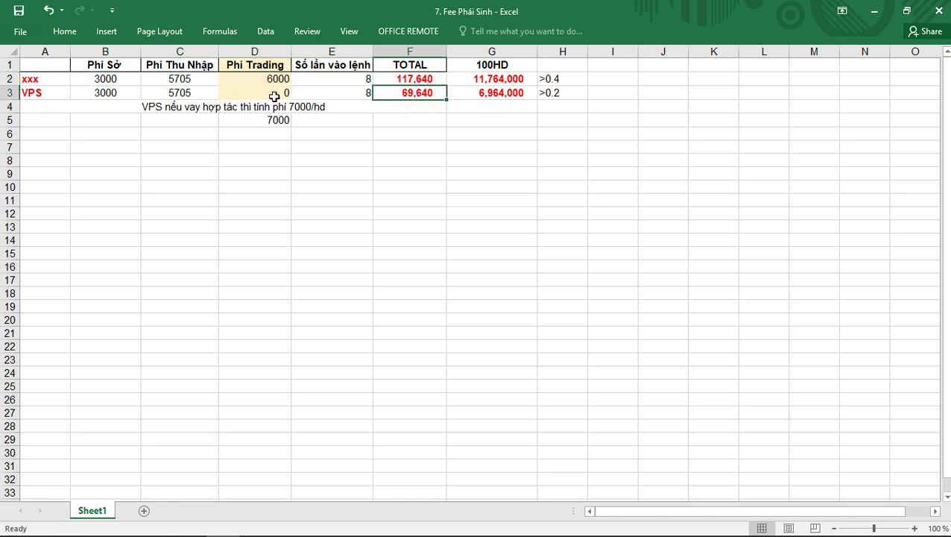
pyautogui.click(274, 96)
pyautogui.press('Right')
pyautogui.click(404, 93)
pyautogui.click(513, 120)
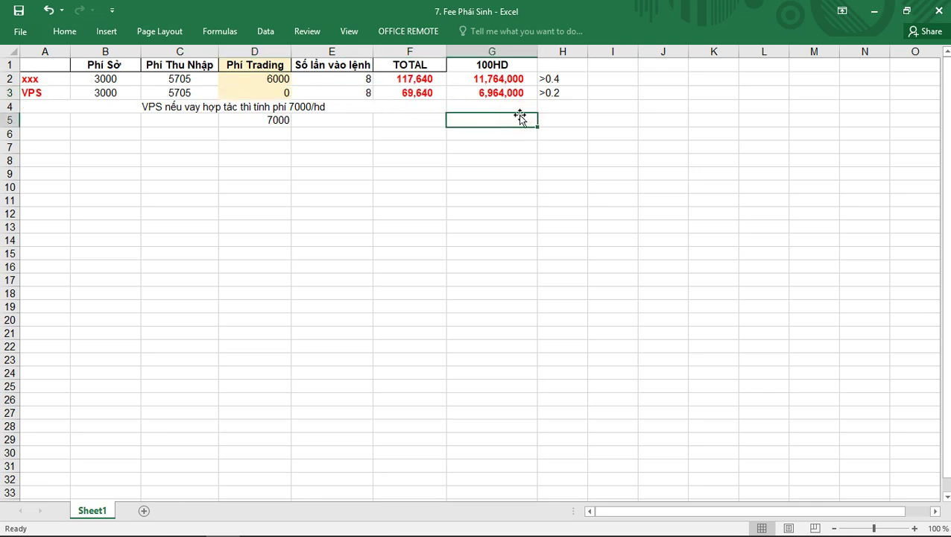
pyautogui.click(407, 67)
pyautogui.click(498, 65)
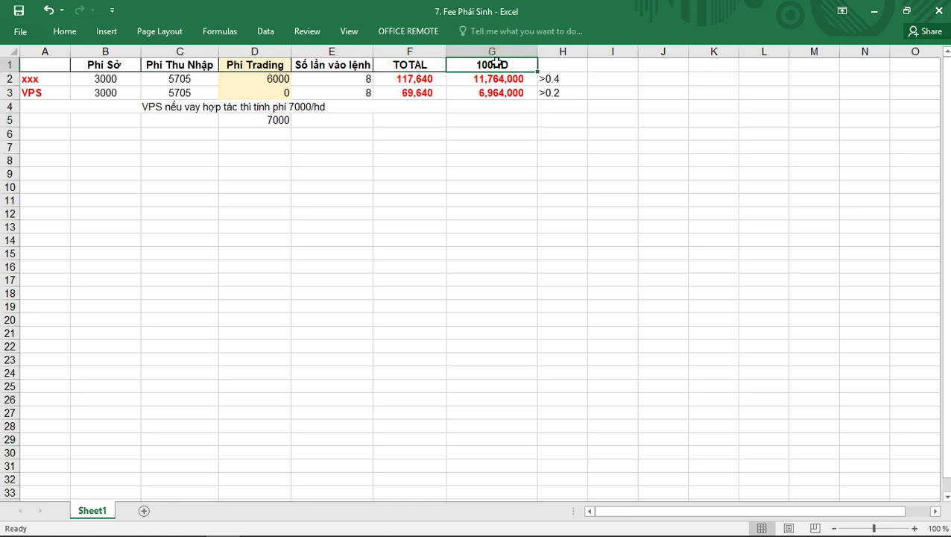
pyautogui.click(499, 79)
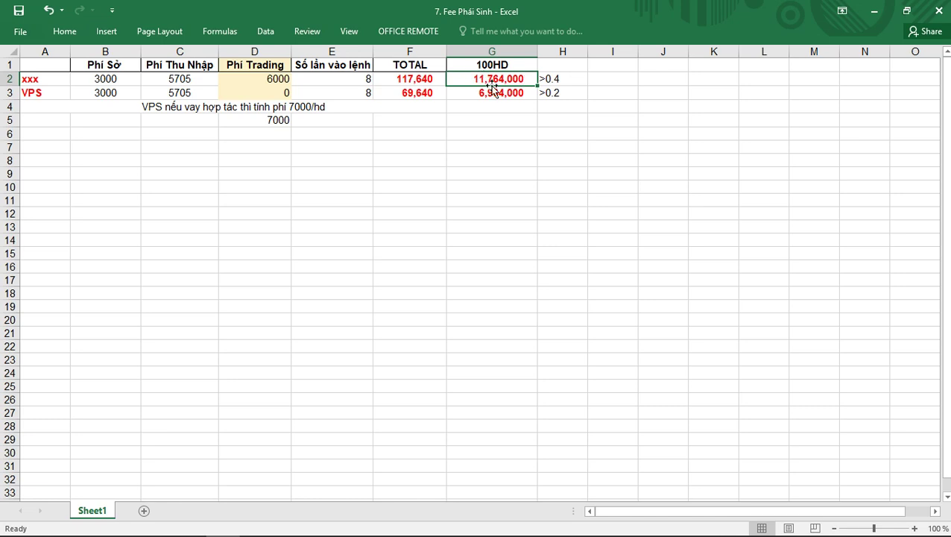
pyautogui.click(493, 92)
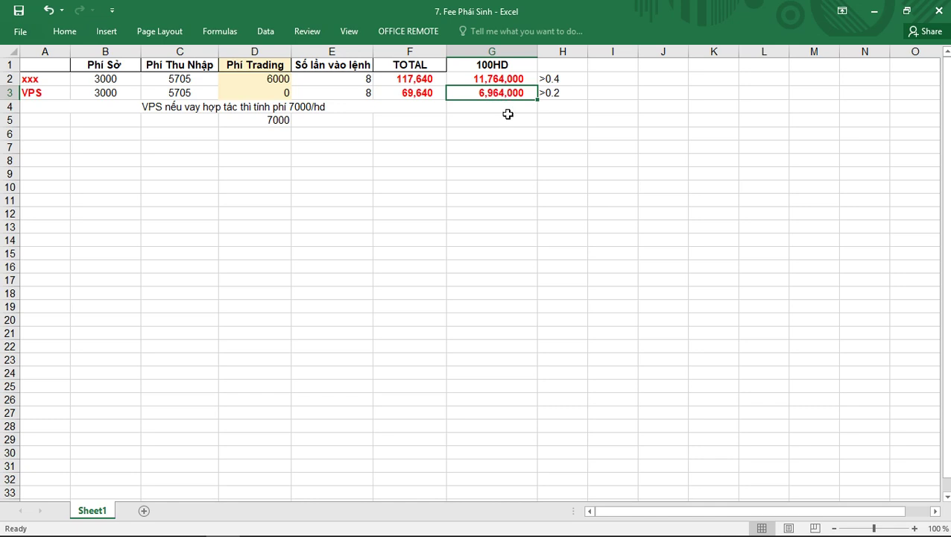
# Calculate the 100HD fee difference between xxx and VPS over 20 days in G5 with the formula =(G2-G3)*20.
pyautogui.click(507, 109)
pyautogui.click(504, 120)
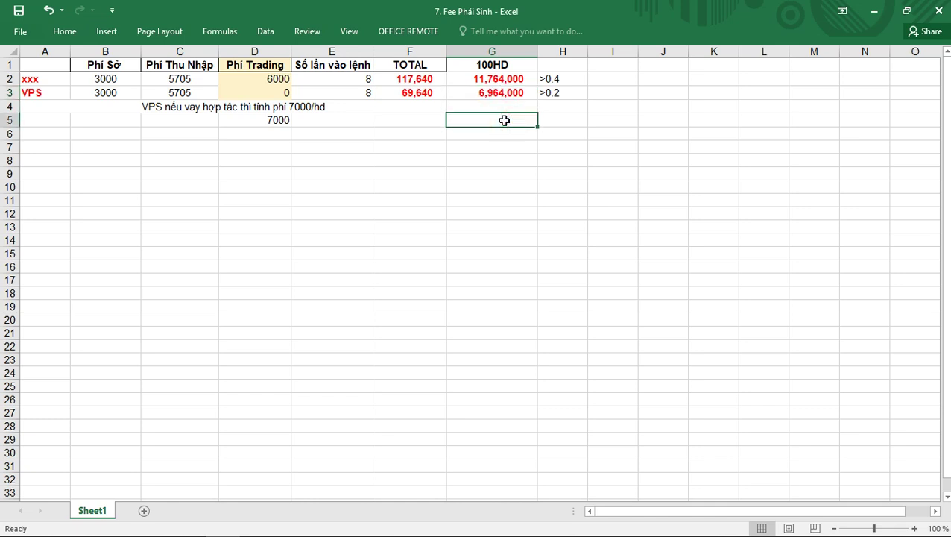
pyautogui.write('=(')
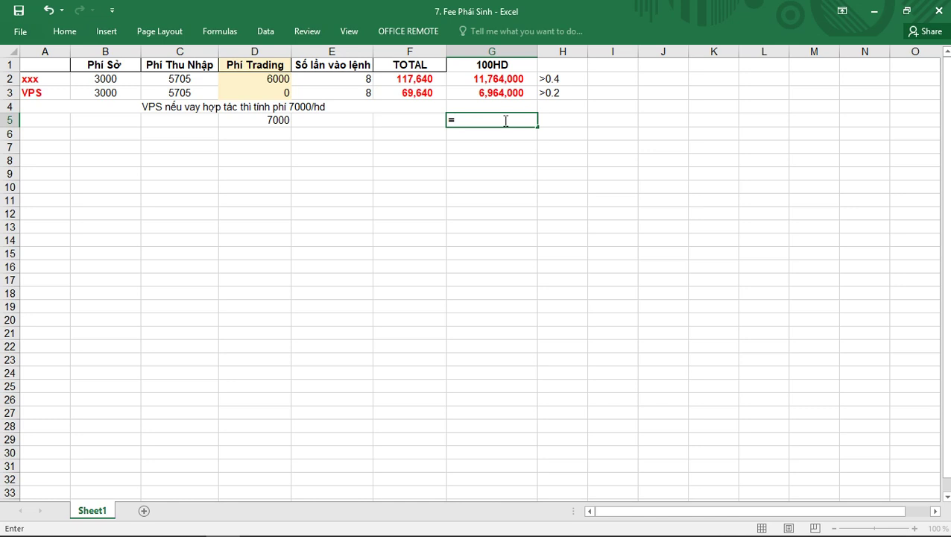
pyautogui.click(504, 78)
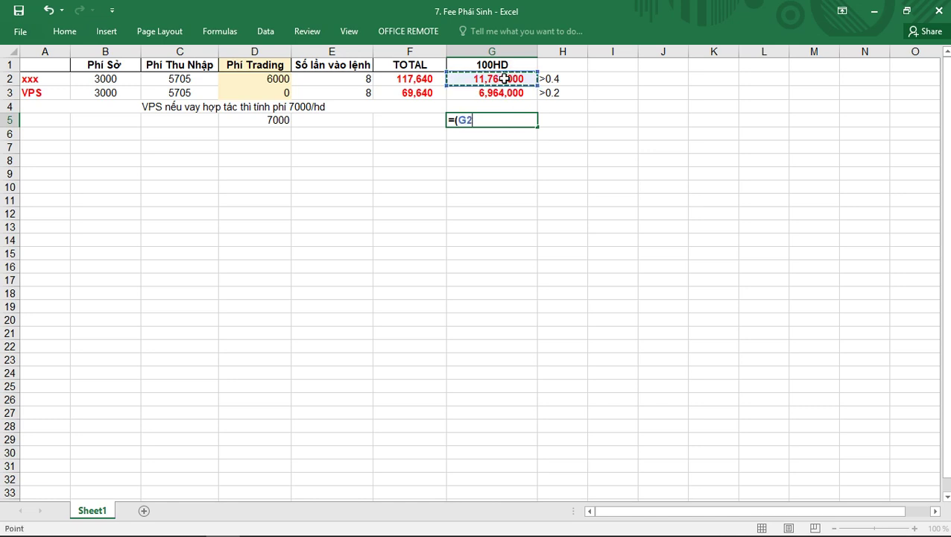
pyautogui.write('-')
pyautogui.click(505, 93)
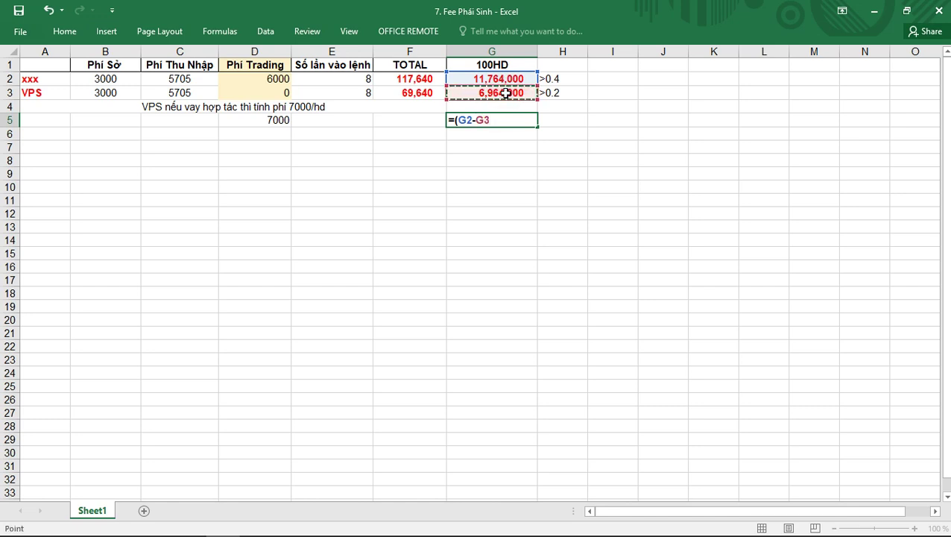
pyautogui.write(')*20')
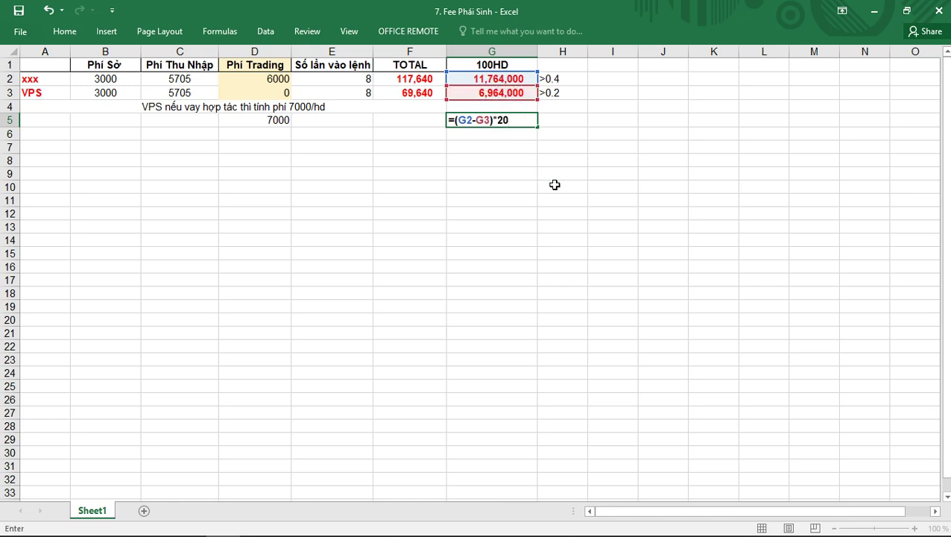
pyautogui.press('Return')
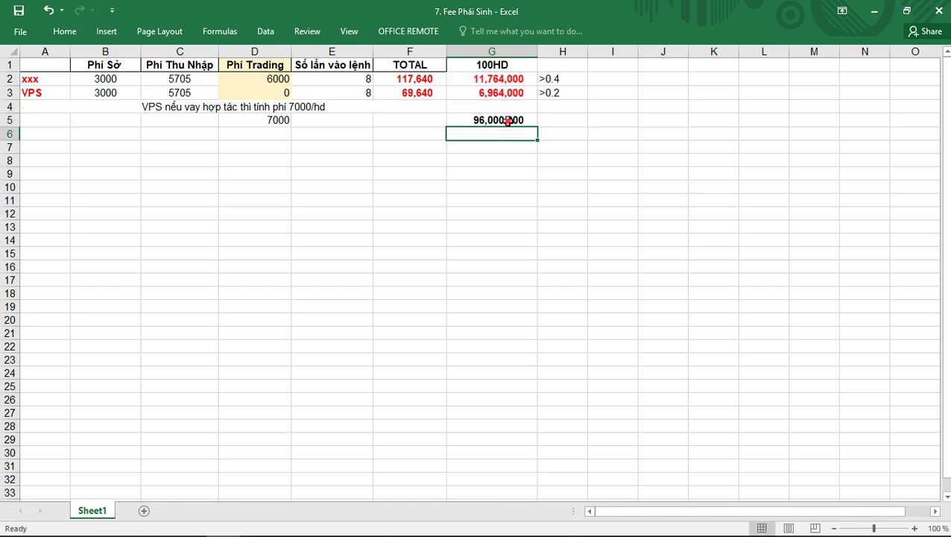
pyautogui.press('Up')
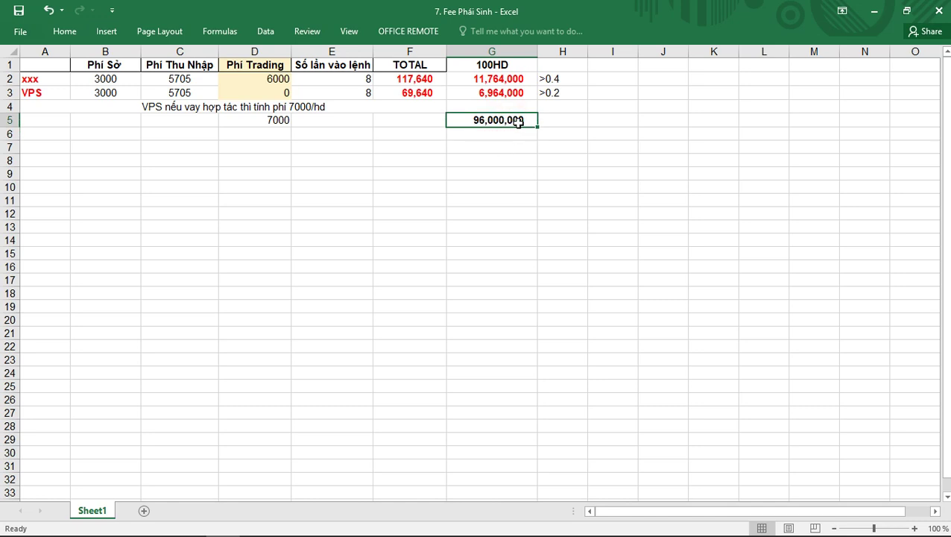
pyautogui.click(497, 65)
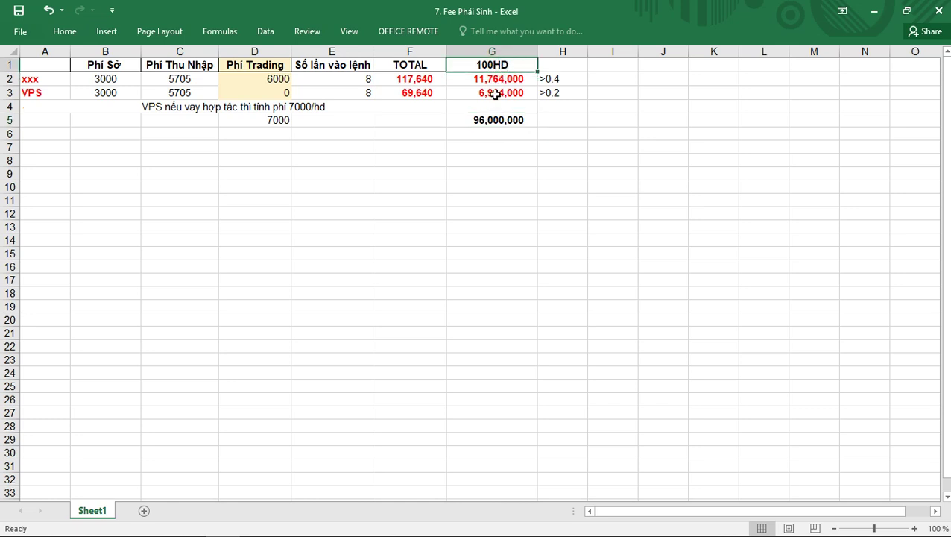
pyautogui.click(496, 126)
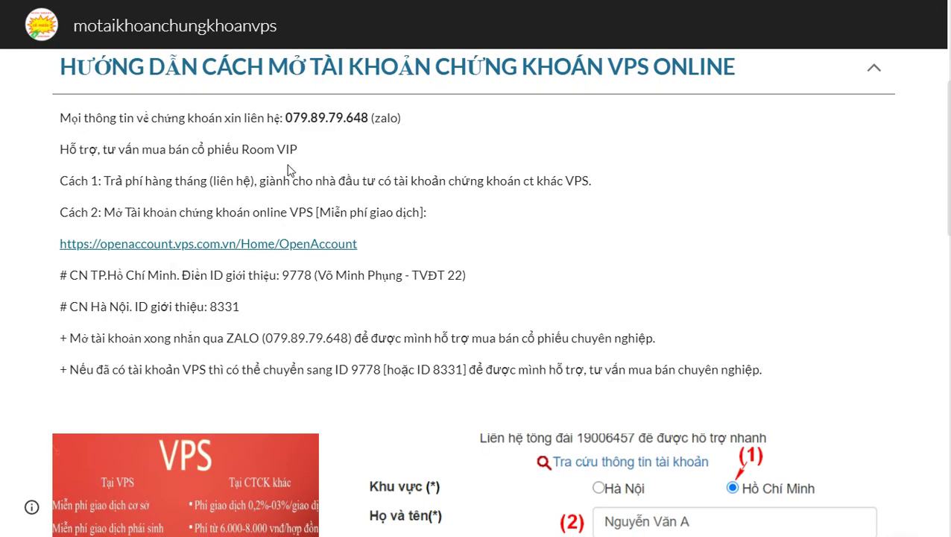
# Review the online VPS account-opening guide on the web page and highlight the contact phone number.
pyautogui.scroll(1, 282, 153)
pyautogui.scroll(1, 282, 155)
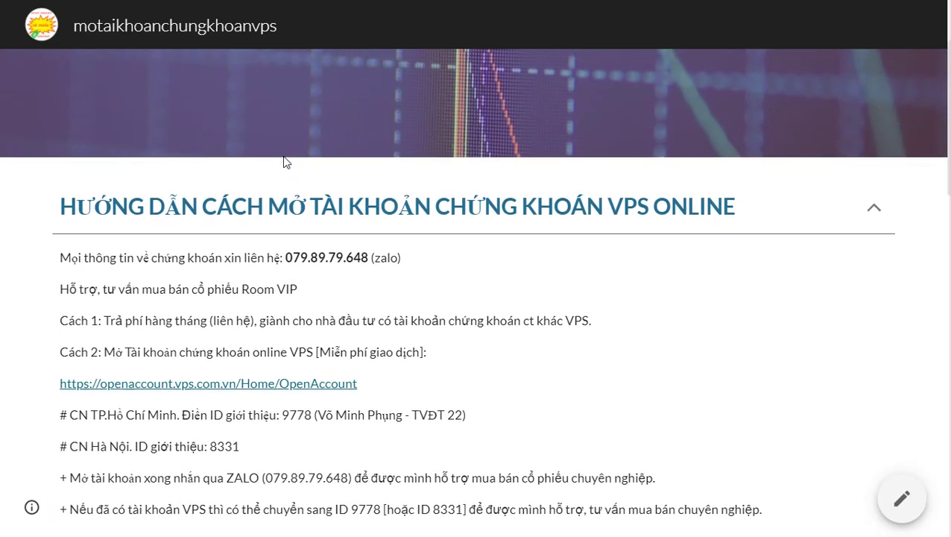
pyautogui.scroll(-1, 308, 214)
pyautogui.scroll(-1, 309, 214)
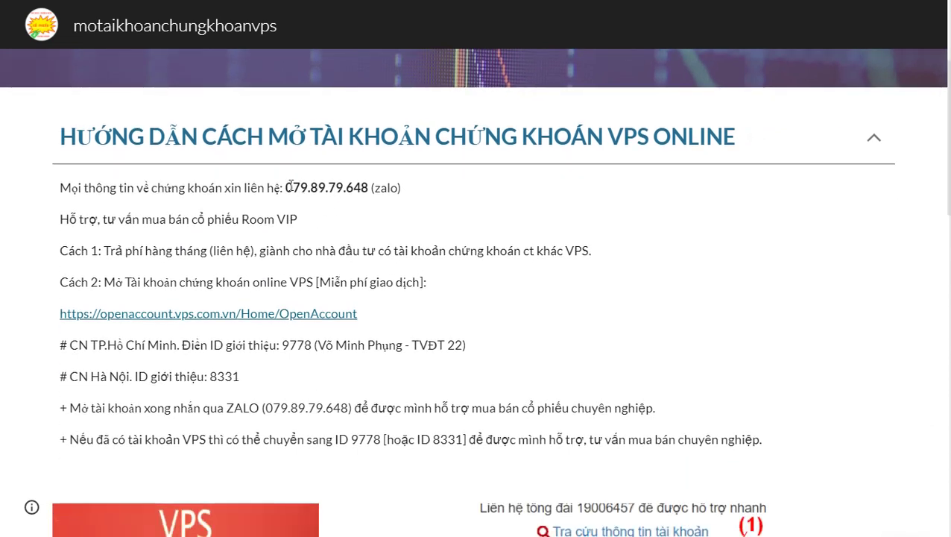
pyautogui.moveTo(287, 187); pyautogui.dragTo(370, 196)
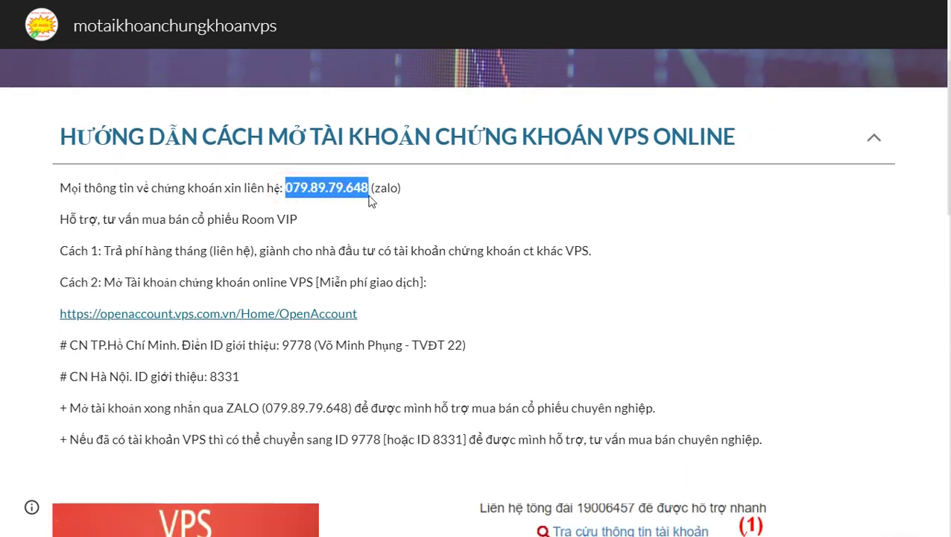
pyautogui.click(345, 242)
pyautogui.click(360, 239)
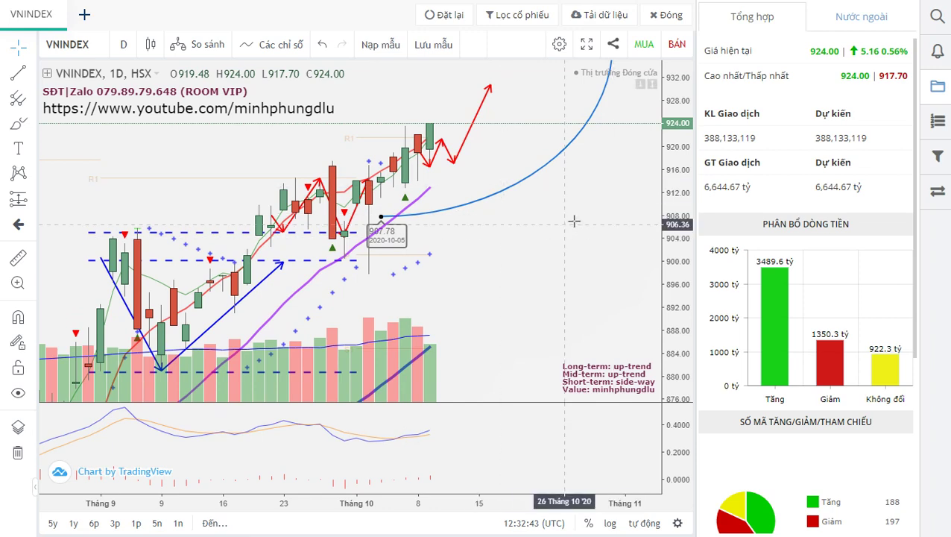
# Measure the VNINDEX price change from 5 to 12 October on the daily chart and examine the projected path.
pyautogui.moveTo(521, 258); pyautogui.dragTo(527, 289)
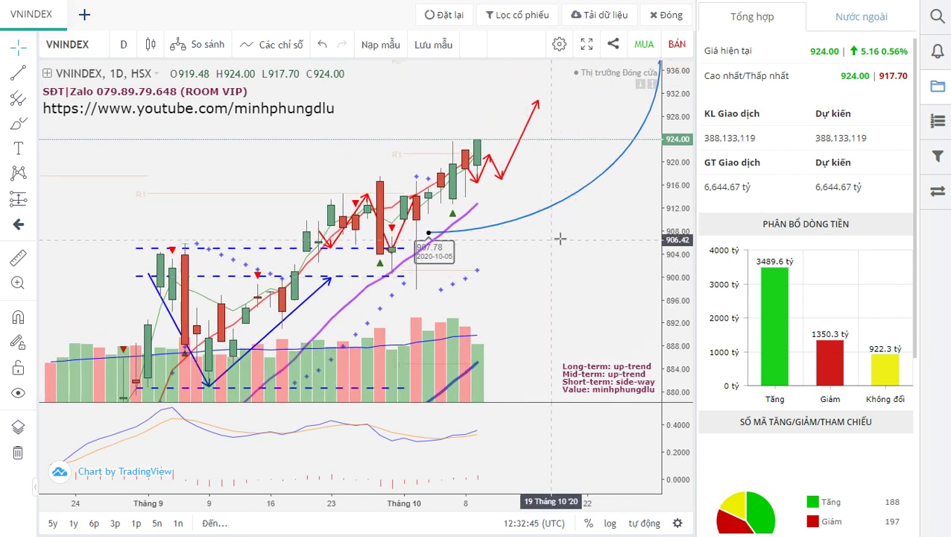
pyautogui.scroll(1, 434, 197)
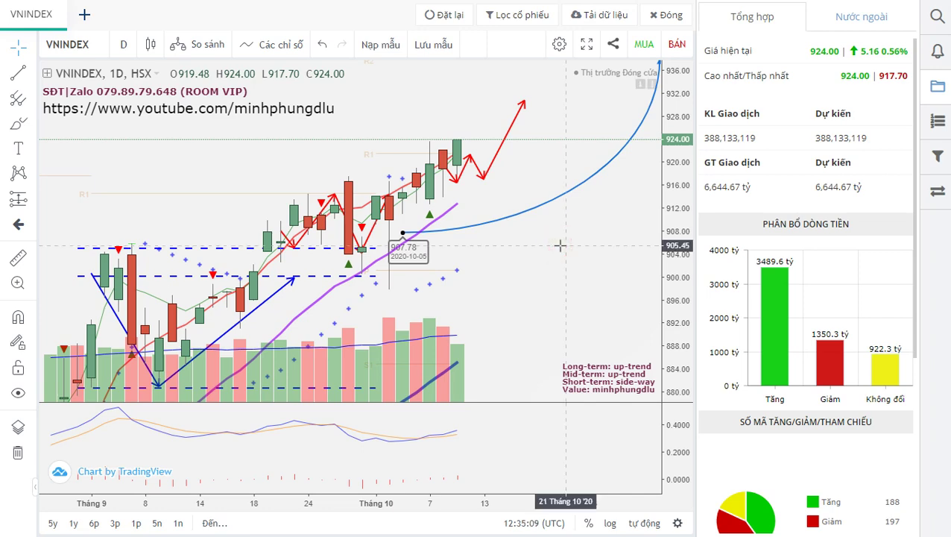
pyautogui.moveTo(558, 243); pyautogui.dragTo(555, 269)
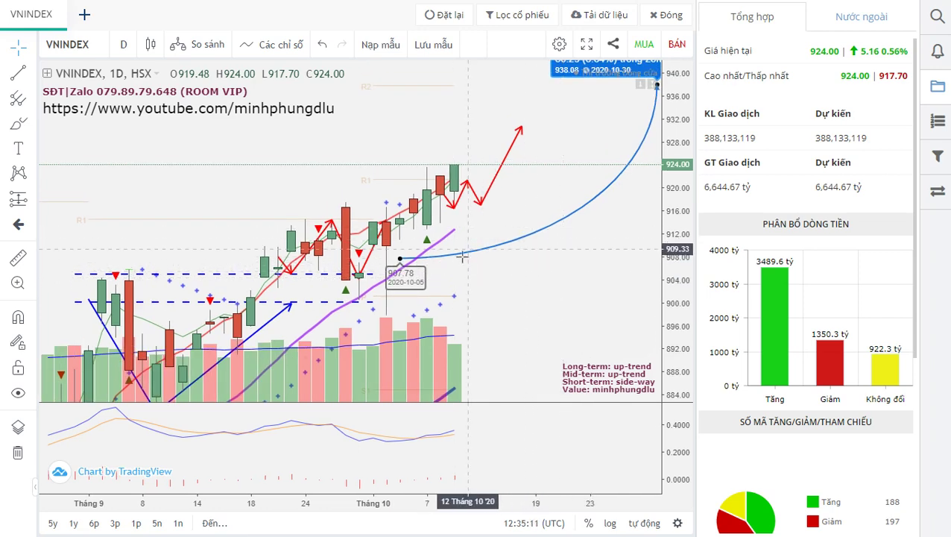
pyautogui.moveTo(534, 181); pyautogui.dragTo(510, 197)
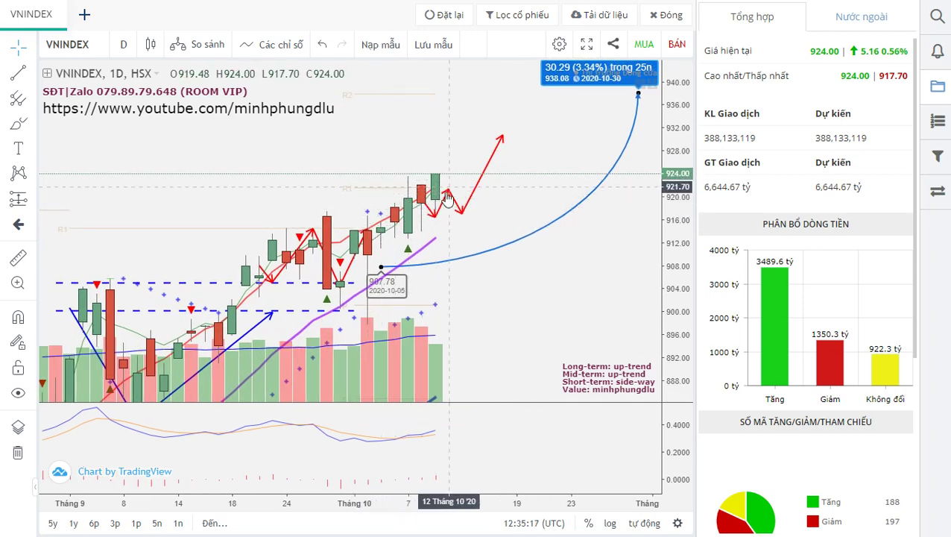
pyautogui.keyDown('shift'); pyautogui.click(381, 230); pyautogui.keyUp('shift')
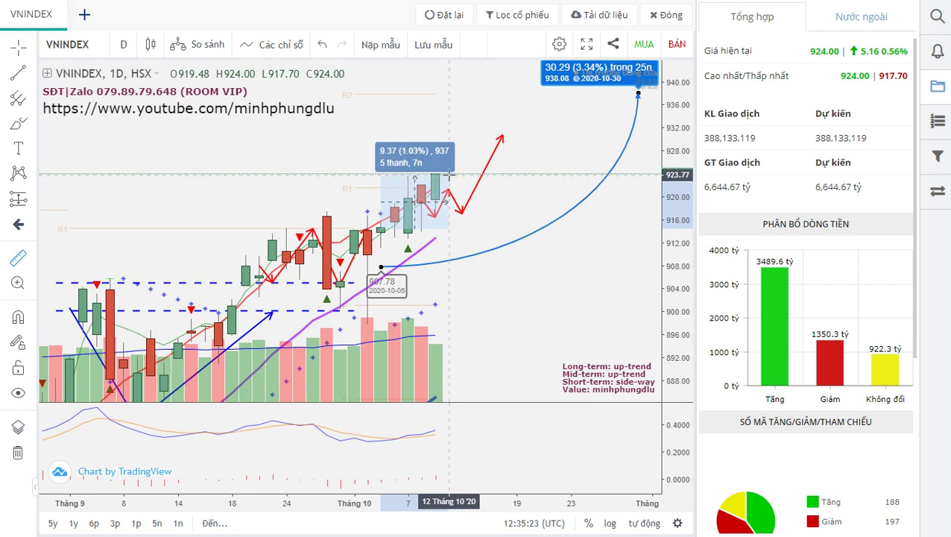
pyautogui.click(455, 168)
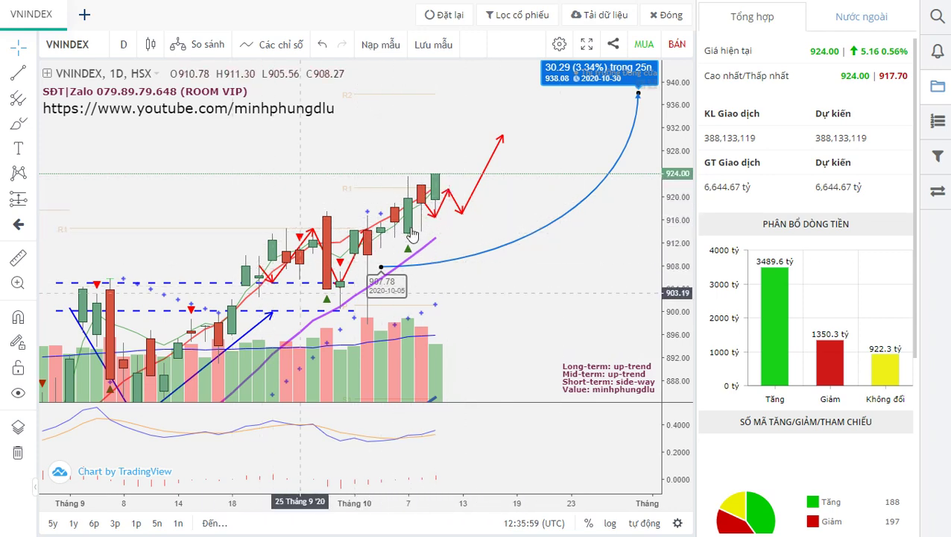
pyautogui.moveTo(483, 293); pyautogui.dragTo(493, 278)
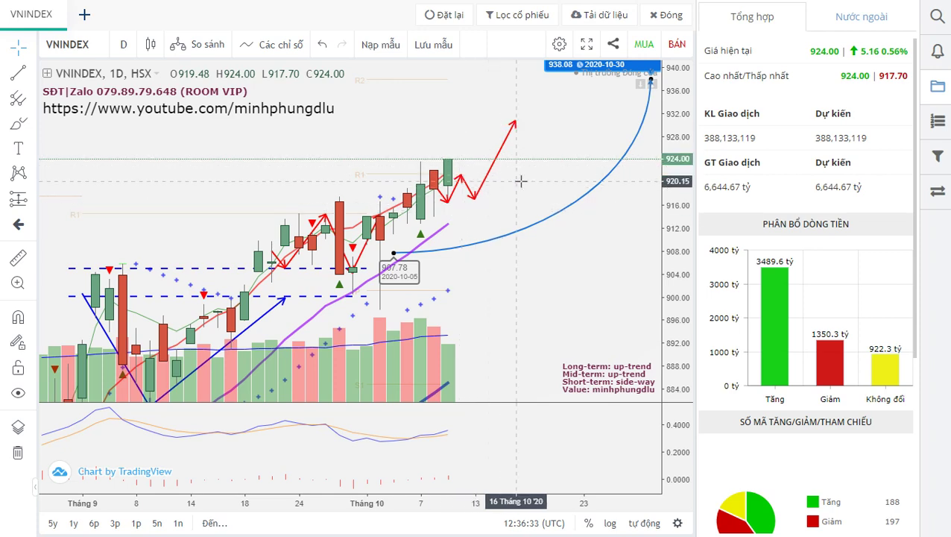
# Reshape the projected red arrow path so its peak sits at about 924.47 on 13 October and its low at about 919.12 on 14 October.
pyautogui.moveTo(531, 182); pyautogui.dragTo(509, 191)
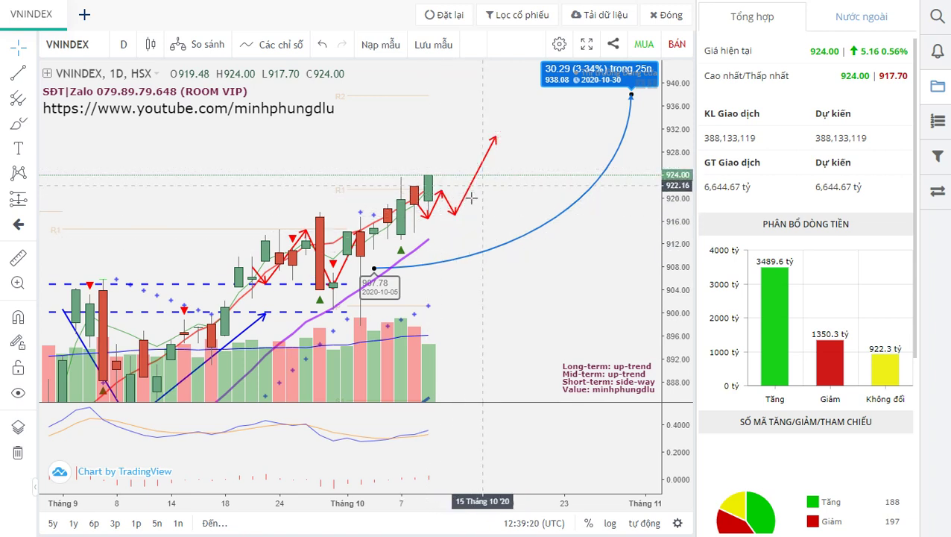
pyautogui.moveTo(442, 197); pyautogui.dragTo(455, 173)
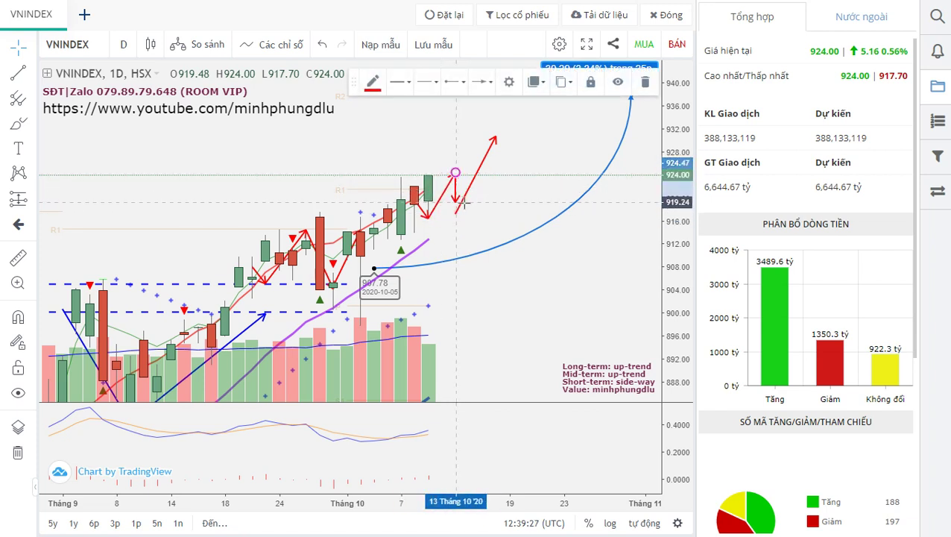
pyautogui.moveTo(456, 216); pyautogui.dragTo(468, 205)
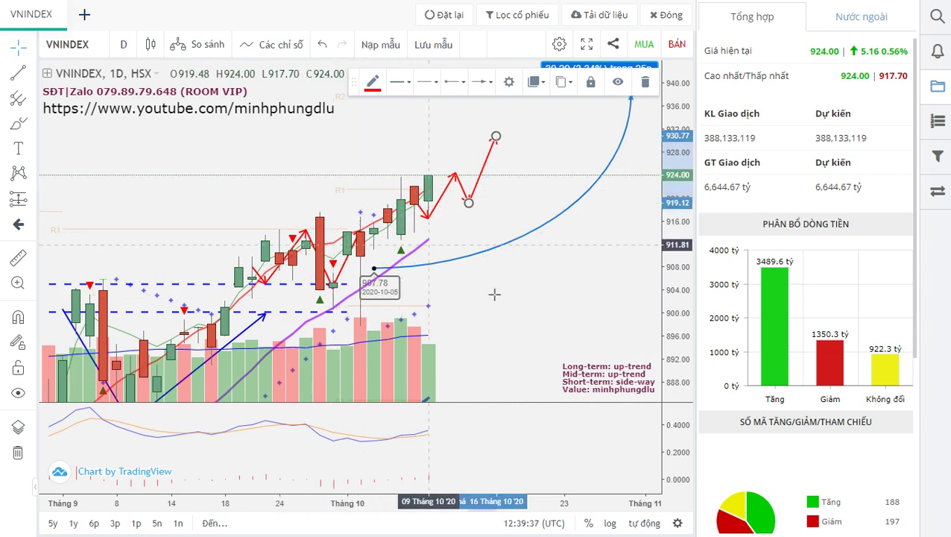
# Examine the adjusted VNINDEX arrow projection against the latest candles and the blue forecast curve to 30 October.
pyautogui.moveTo(504, 310); pyautogui.dragTo(492, 221)
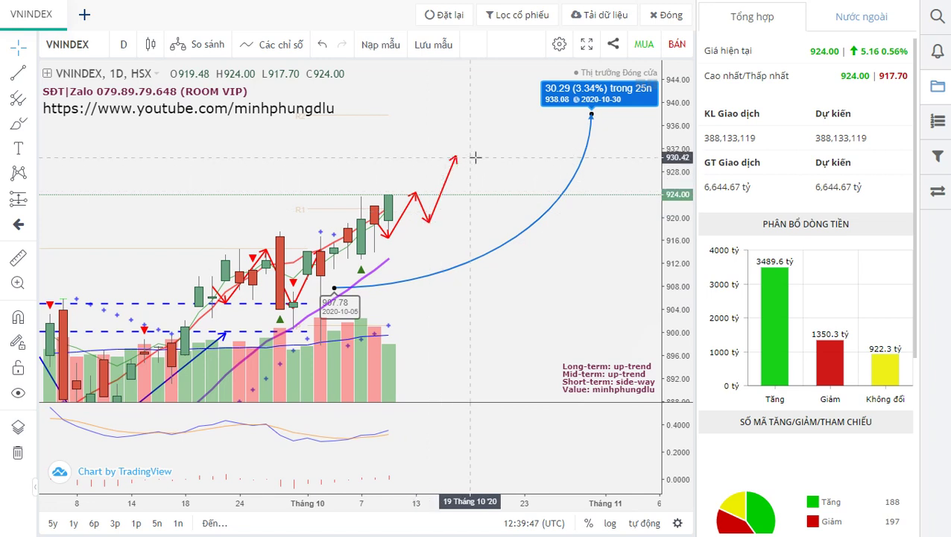
pyautogui.moveTo(478, 164); pyautogui.dragTo(510, 210)
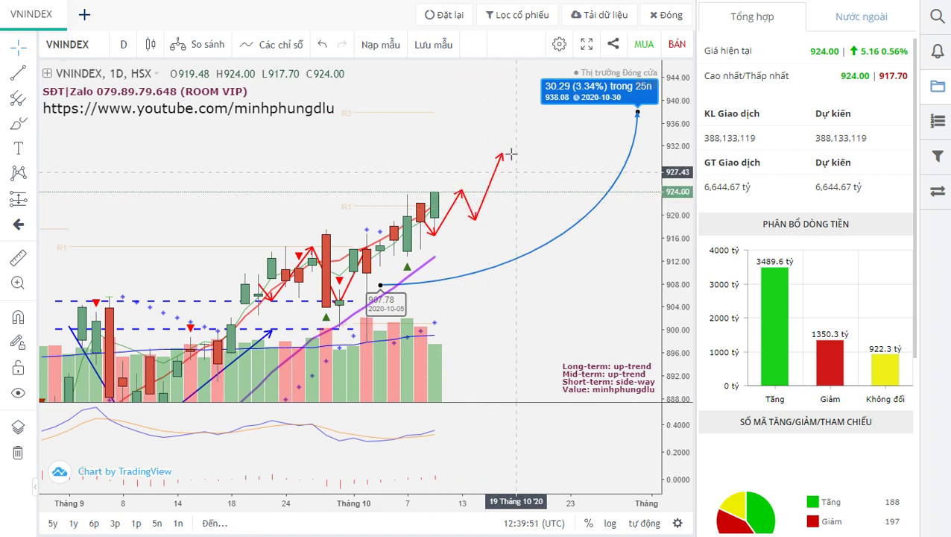
pyautogui.moveTo(529, 187); pyautogui.dragTo(498, 195)
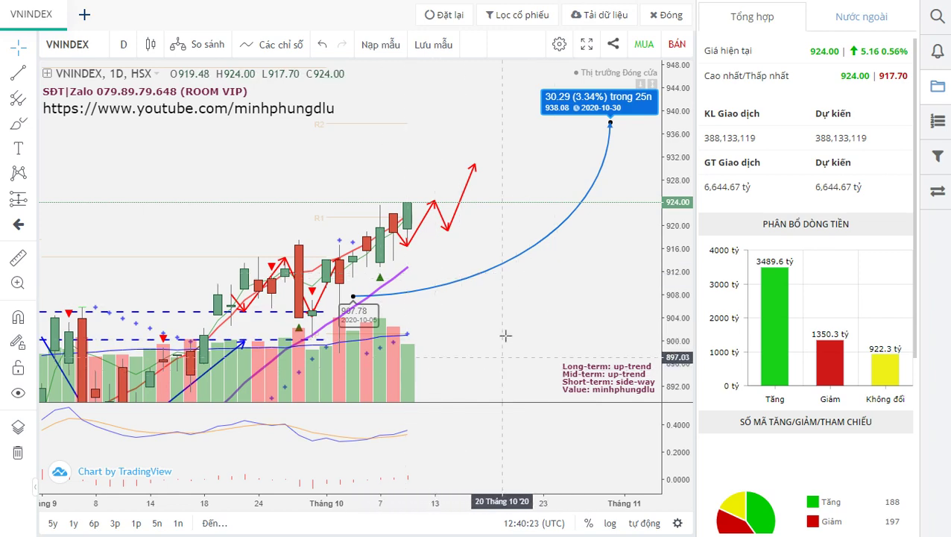
pyautogui.moveTo(505, 334); pyautogui.dragTo(523, 293)
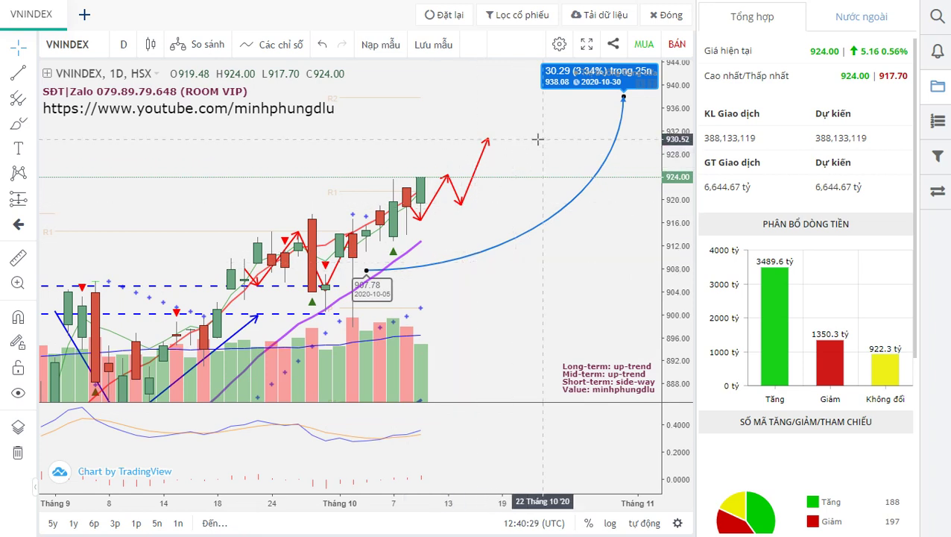
pyautogui.click(549, 198)
pyautogui.moveTo(539, 199); pyautogui.dragTo(501, 197)
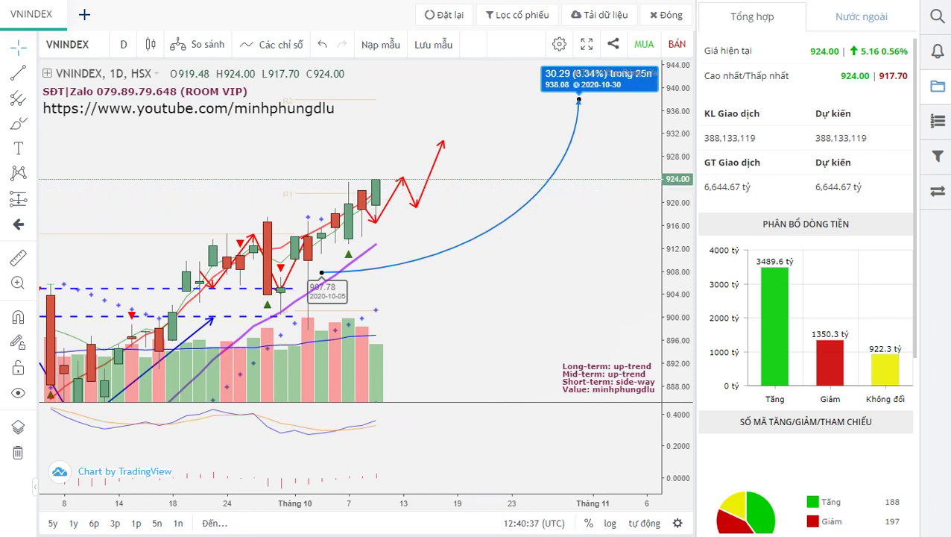
pyautogui.moveTo(480, 296)
pyautogui.mouseDown()
pyautogui.moveTo(481, 285)
pyautogui.moveTo(443, 314)
pyautogui.moveTo(416, 312)
pyautogui.moveTo(537, 301)
pyautogui.moveTo(462, 298)
pyautogui.moveTo(484, 298)
pyautogui.mouseUp()
pyautogui.click(493, 293)
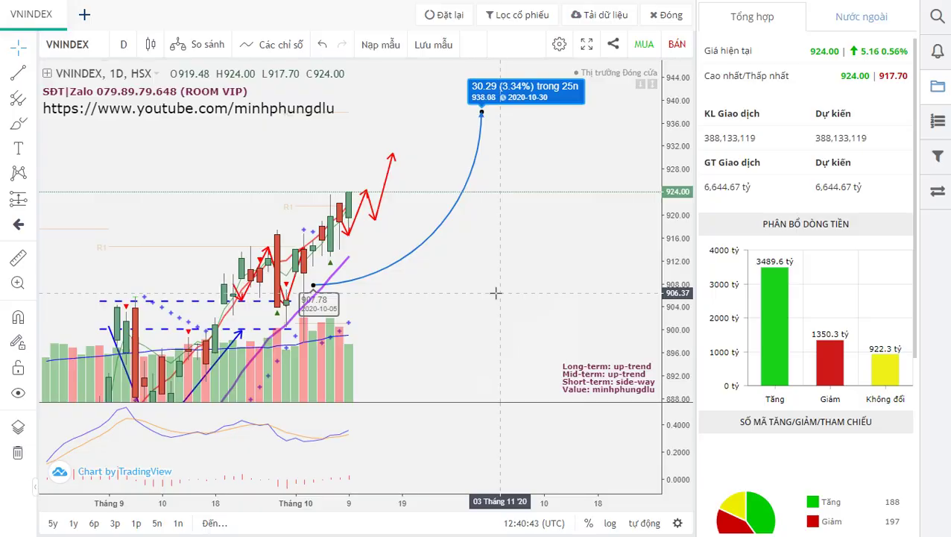
# Switch to the VPS price board and review the prices and volumes across the whole VN30 list.
pyautogui.hotkey('alt', 'Tab')
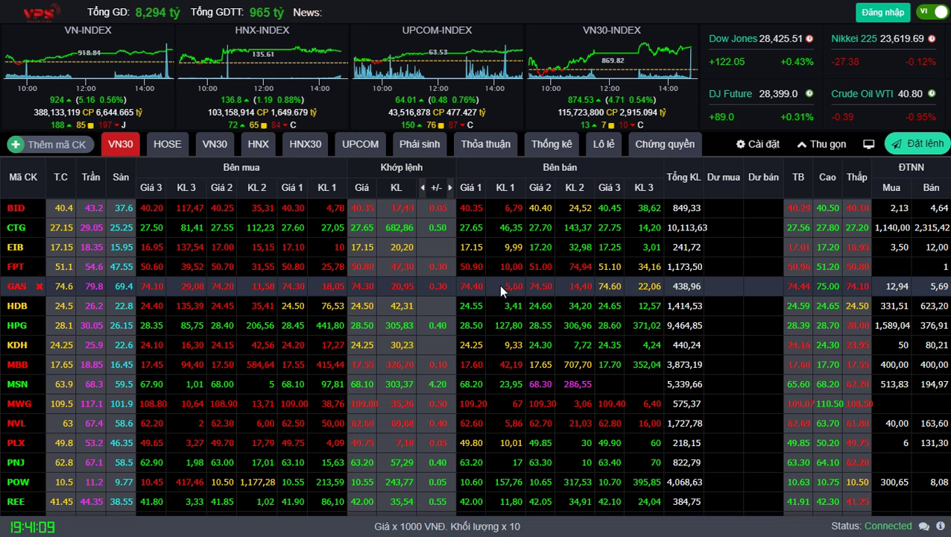
pyautogui.scroll(-1, 669, 312)
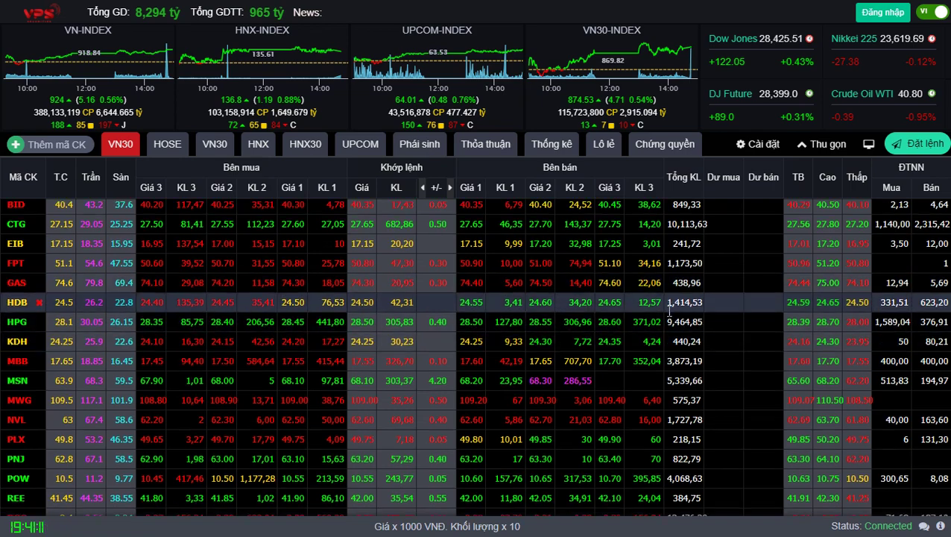
pyautogui.scroll(-4, 669, 312)
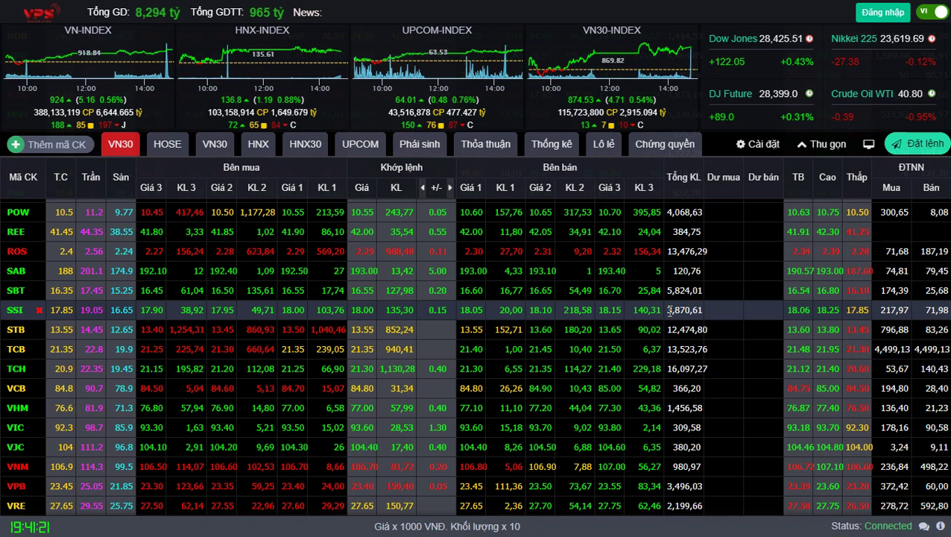
pyautogui.scroll(3, 671, 305)
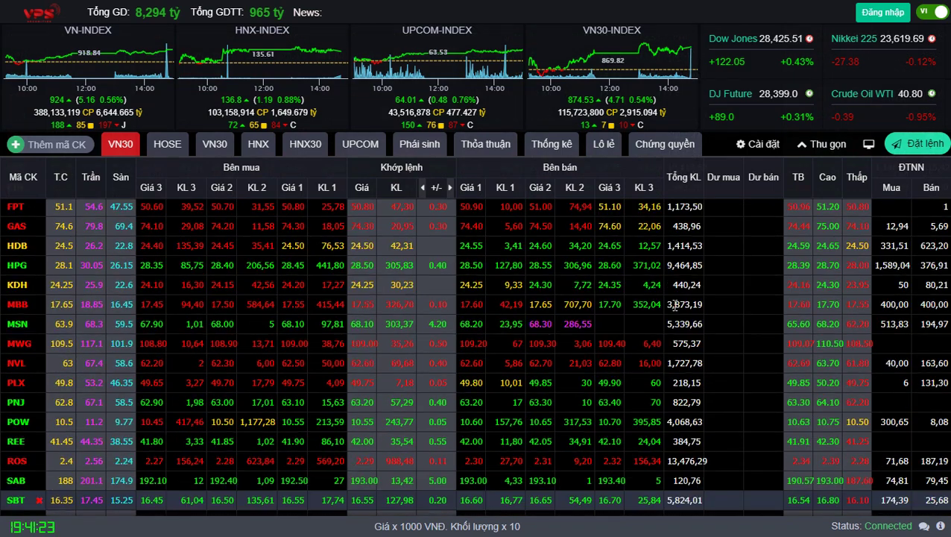
pyautogui.scroll(1, 673, 304)
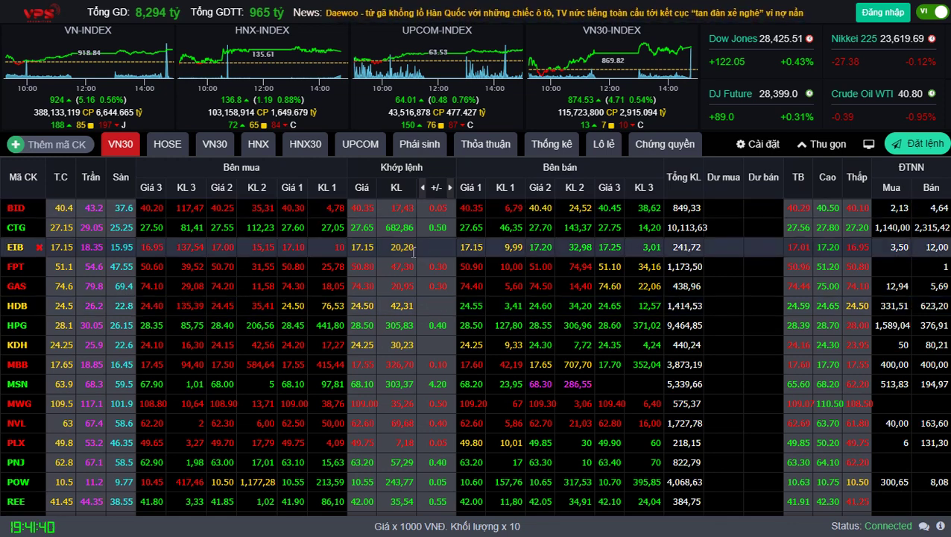
pyautogui.scroll(-4, 461, 278)
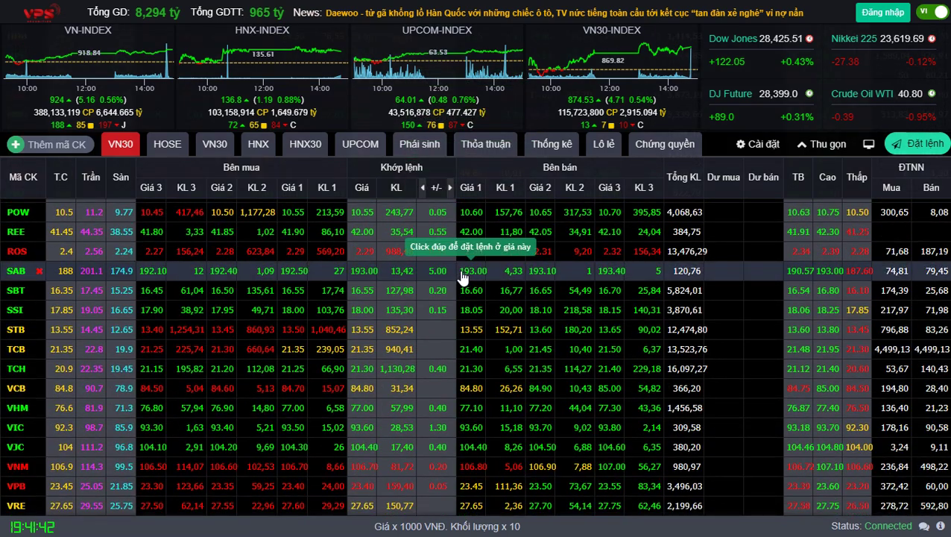
pyautogui.scroll(4, 461, 277)
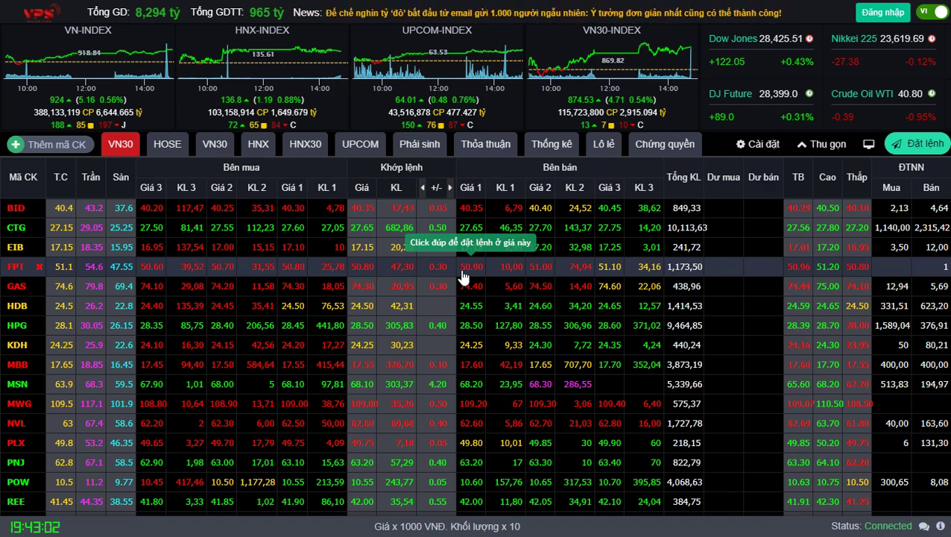
pyautogui.scroll(-5, 542, 334)
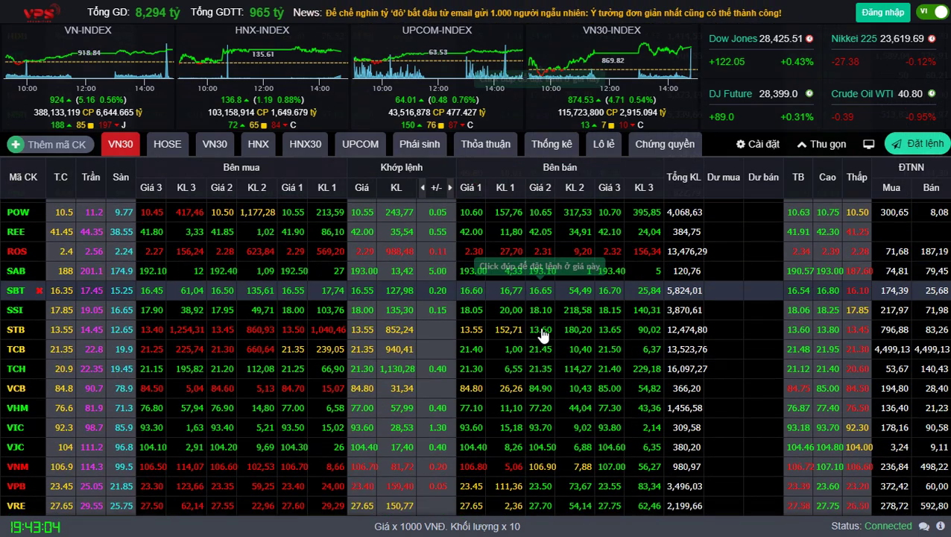
pyautogui.scroll(5, 544, 335)
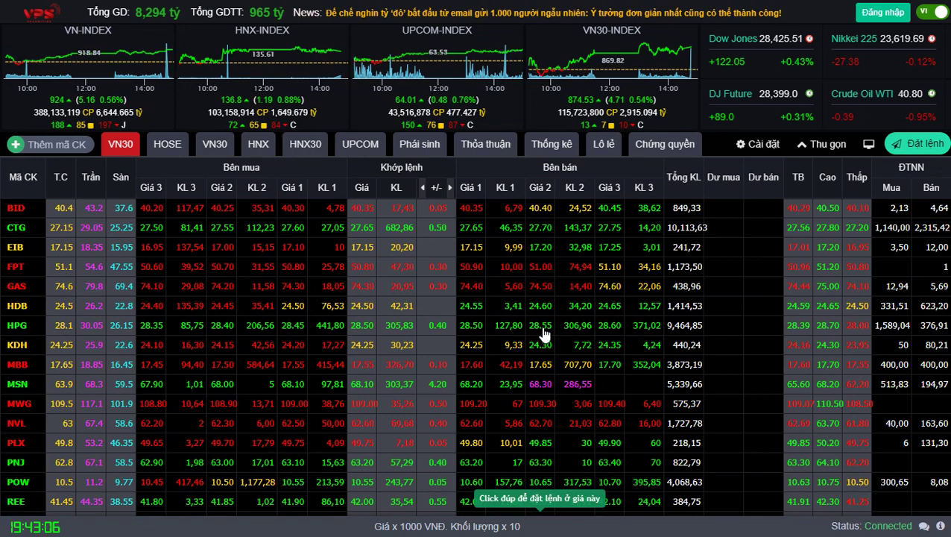
pyautogui.scroll(-5, 543, 334)
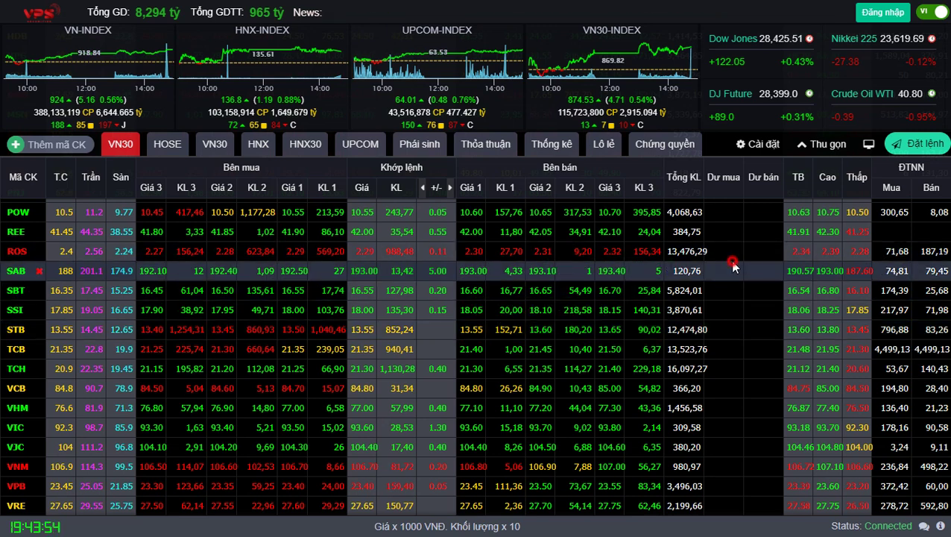
# Return to the VNINDEX daily chart and examine the projected path for mid to late October against the longer-term trend.
pyautogui.hotkey('alt', 'Tab')
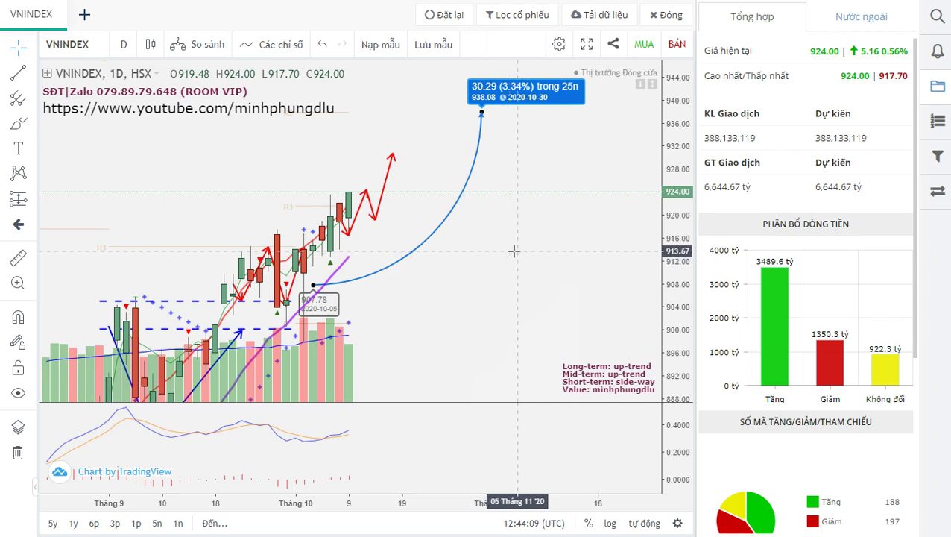
pyautogui.scroll(1, 514, 251)
pyautogui.scroll(-4, 573, 276)
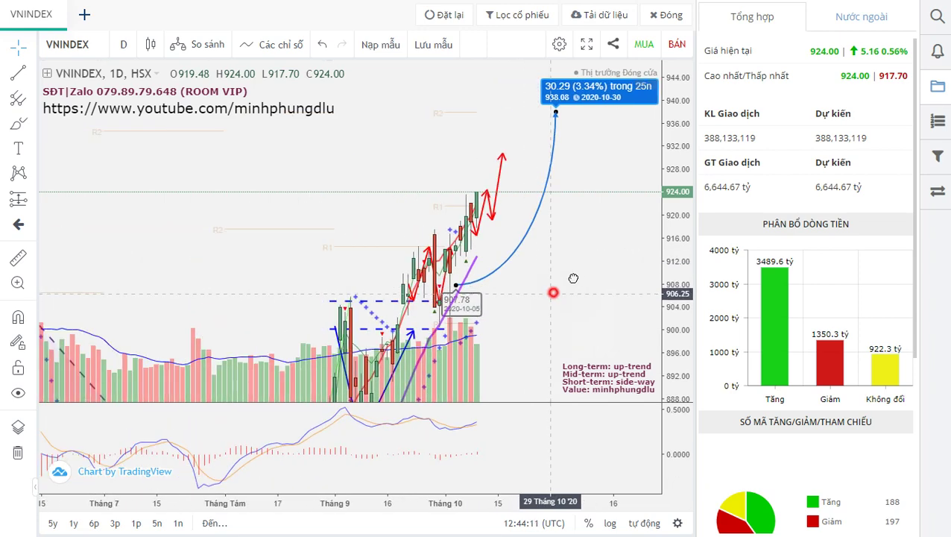
pyautogui.scroll(3, 597, 258)
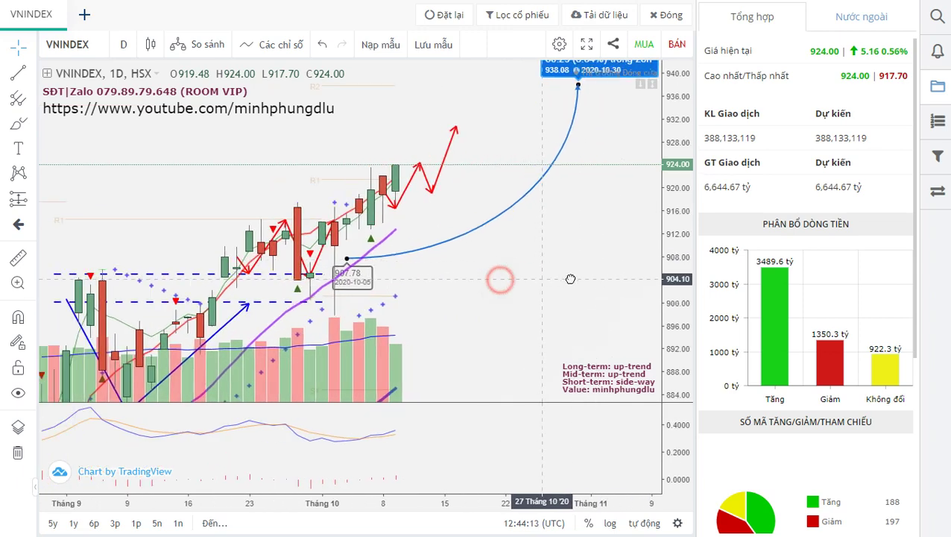
pyautogui.moveTo(571, 278); pyautogui.dragTo(601, 285)
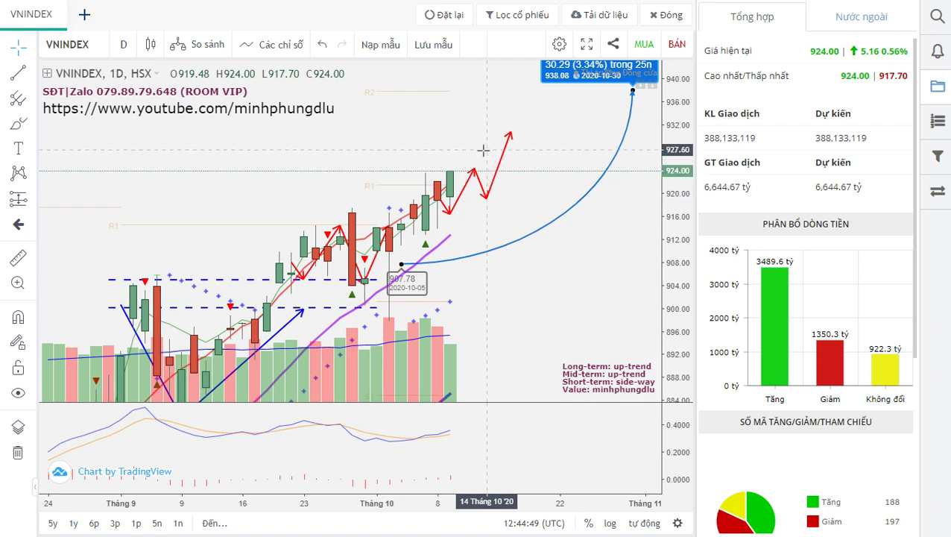
pyautogui.click(505, 142)
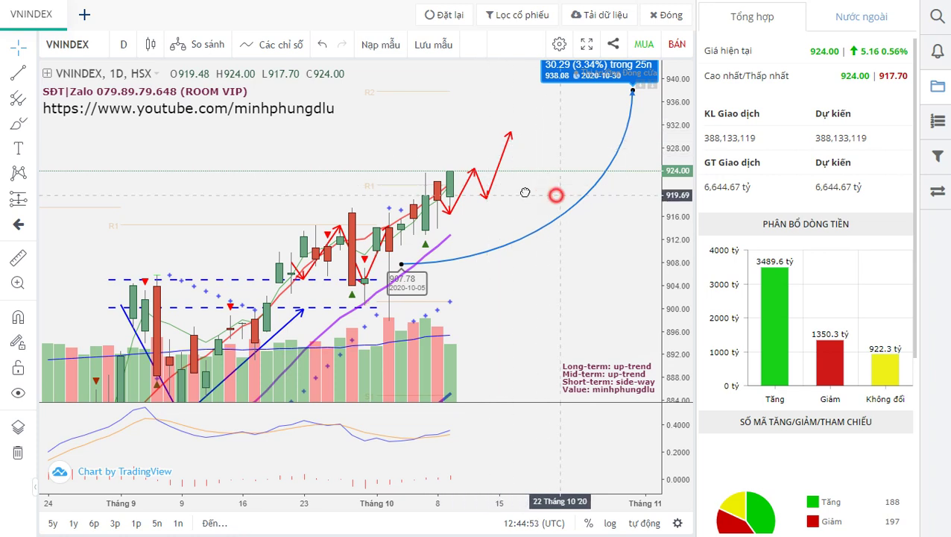
pyautogui.moveTo(557, 196); pyautogui.dragTo(493, 135)
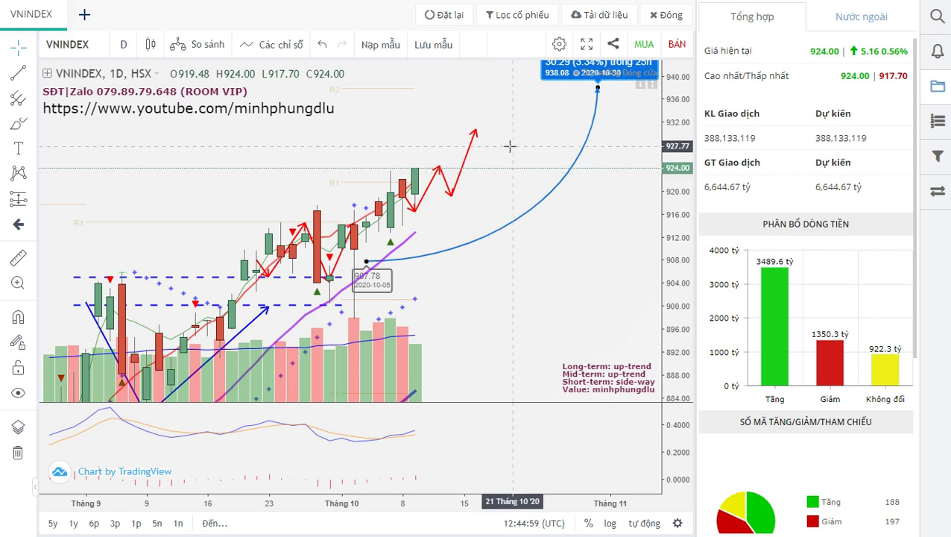
pyautogui.moveTo(511, 147); pyautogui.dragTo(498, 155)
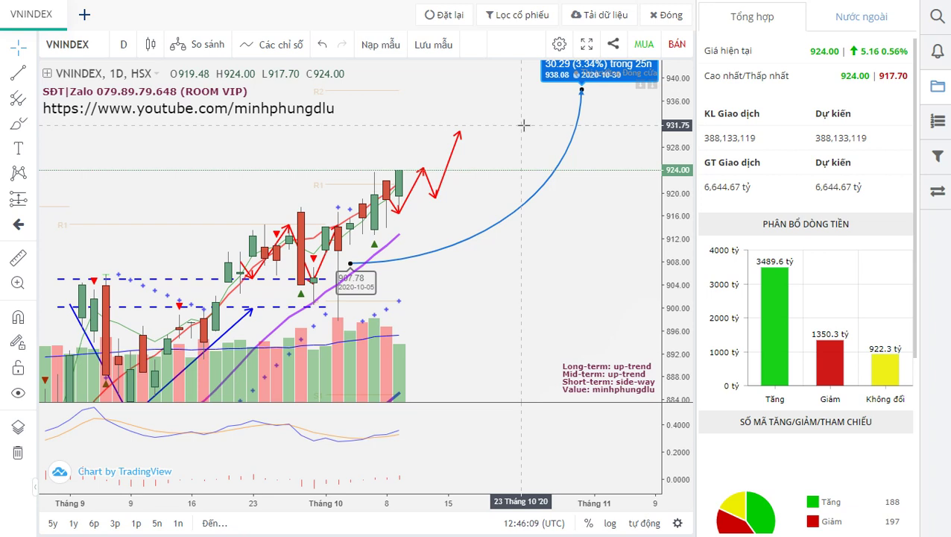
pyautogui.hscroll(-3, 555, 238)
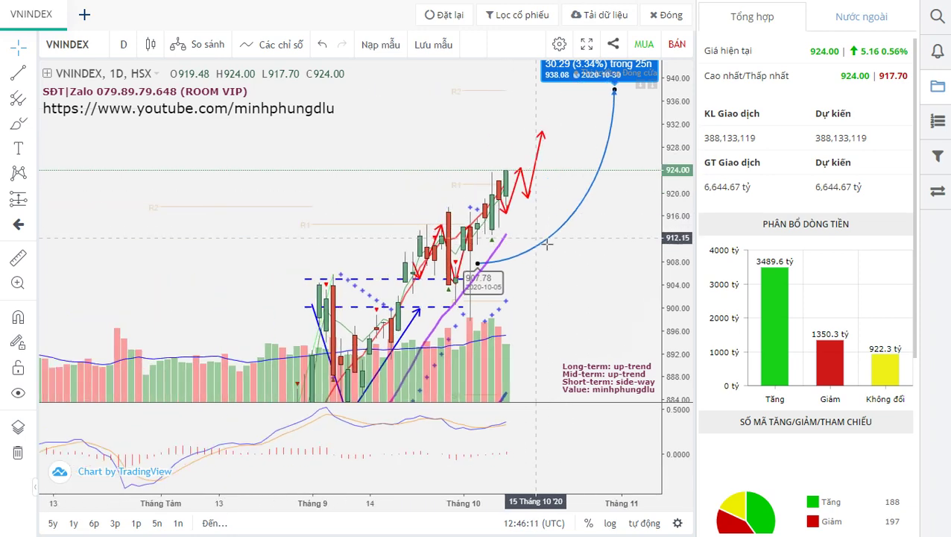
pyautogui.moveTo(531, 280); pyautogui.dragTo(574, 274)
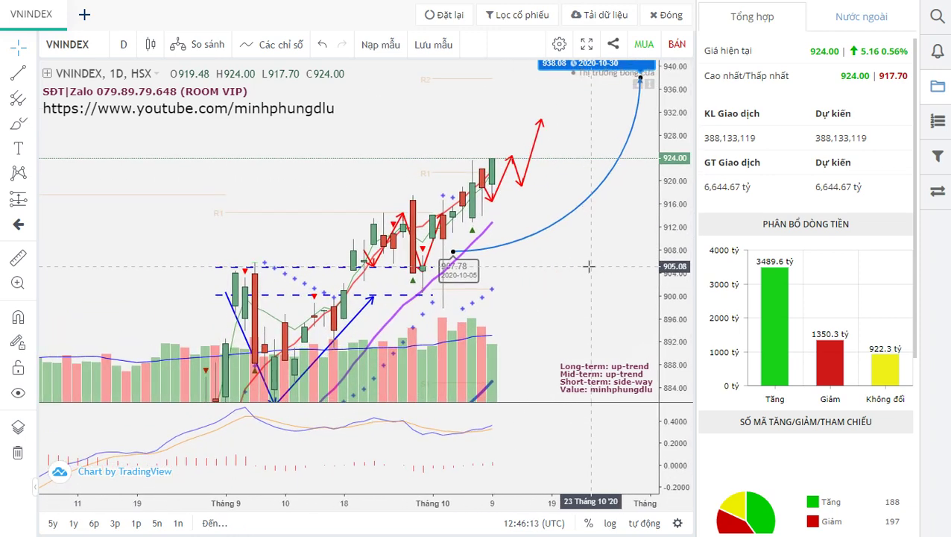
pyautogui.scroll(2, 596, 249)
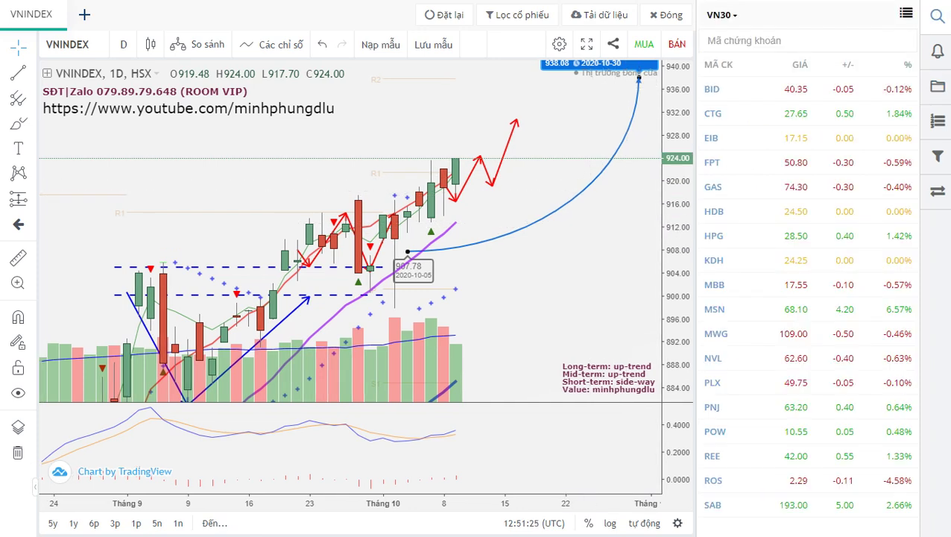
# Review the prices and percentage changes of all stocks in the VN30 watchlist beside the VNINDEX chart.
pyautogui.scroll(-4, 796, 183)
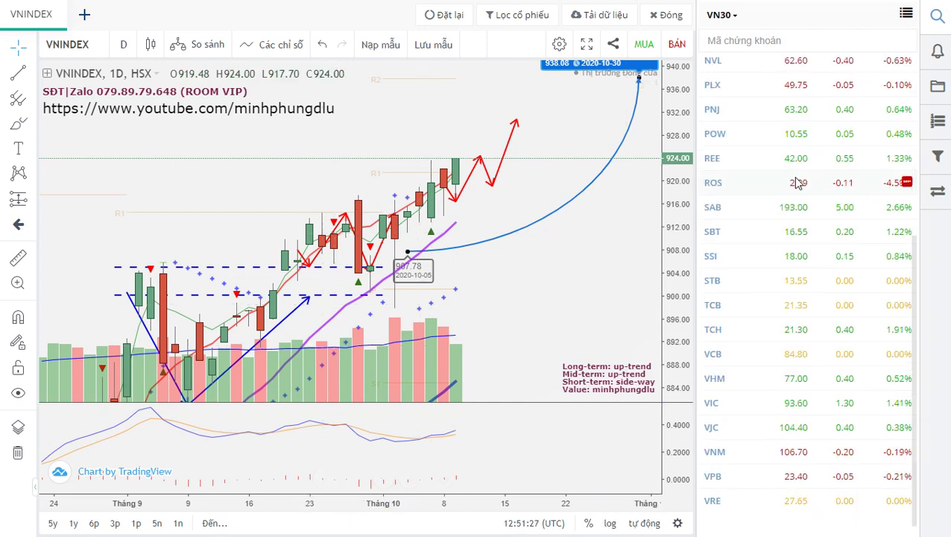
pyautogui.scroll(4, 796, 183)
pyautogui.scroll(-4, 801, 182)
pyautogui.scroll(4, 808, 184)
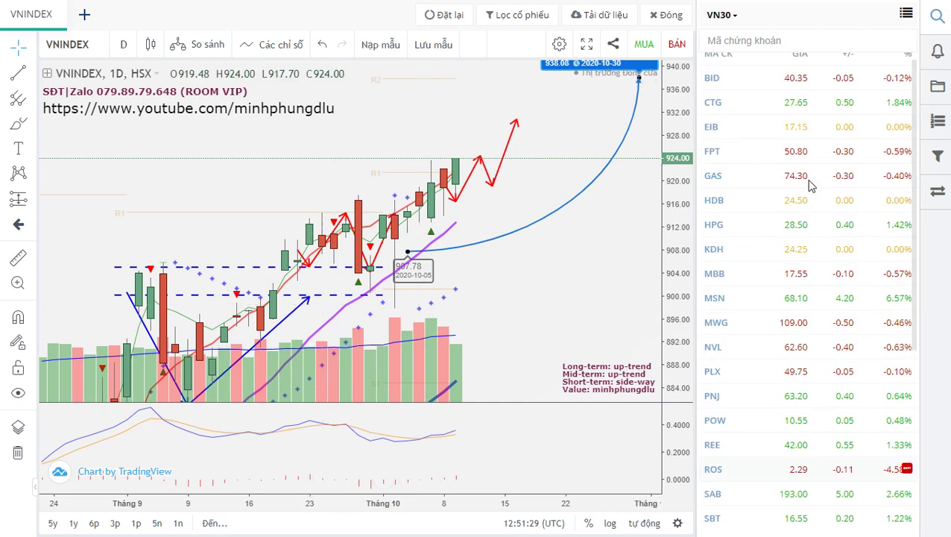
pyautogui.scroll(-4, 772, 442)
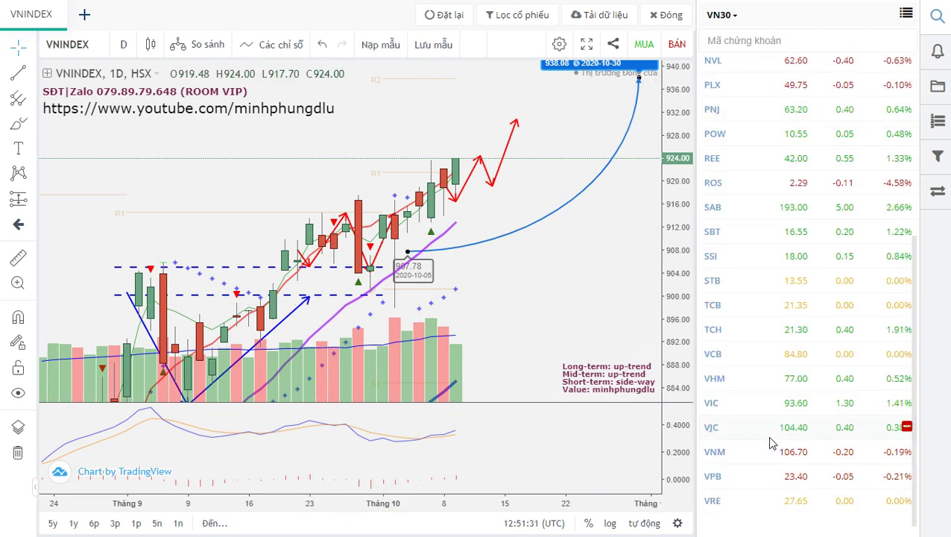
pyautogui.scroll(4, 771, 447)
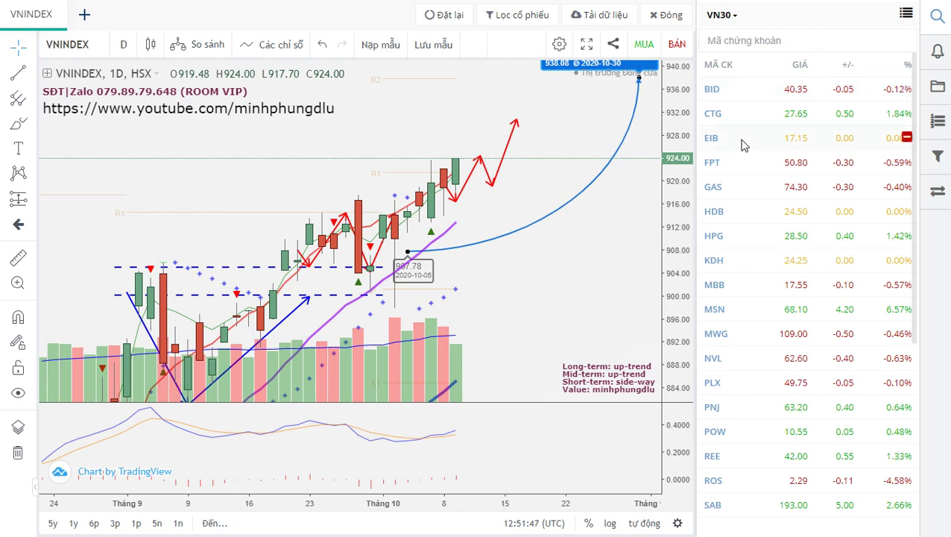
pyautogui.scroll(-4, 759, 216)
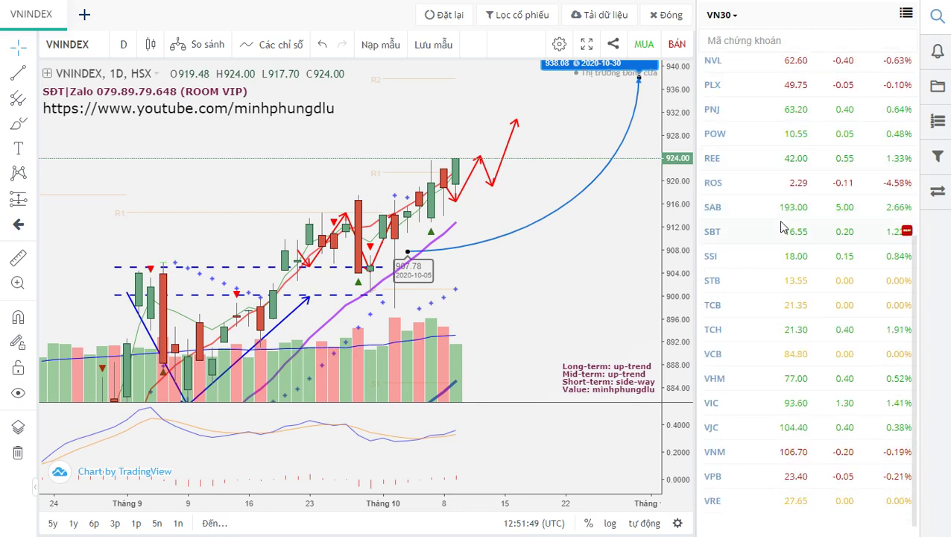
pyautogui.scroll(4, 783, 225)
pyautogui.scroll(1, 779, 222)
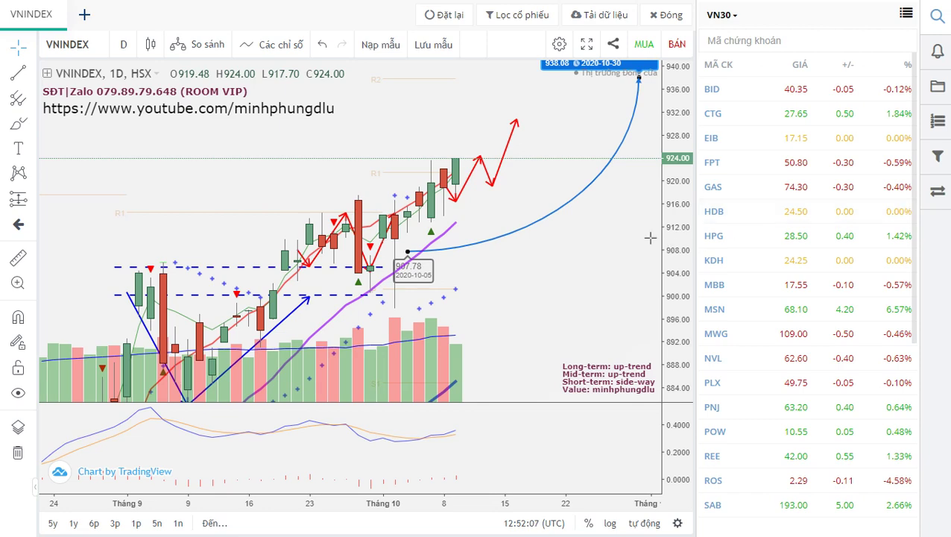
# Load the BID daily chart from the VN30 watchlist and review its price history since July.
pyautogui.moveTo(591, 238); pyautogui.dragTo(508, 269)
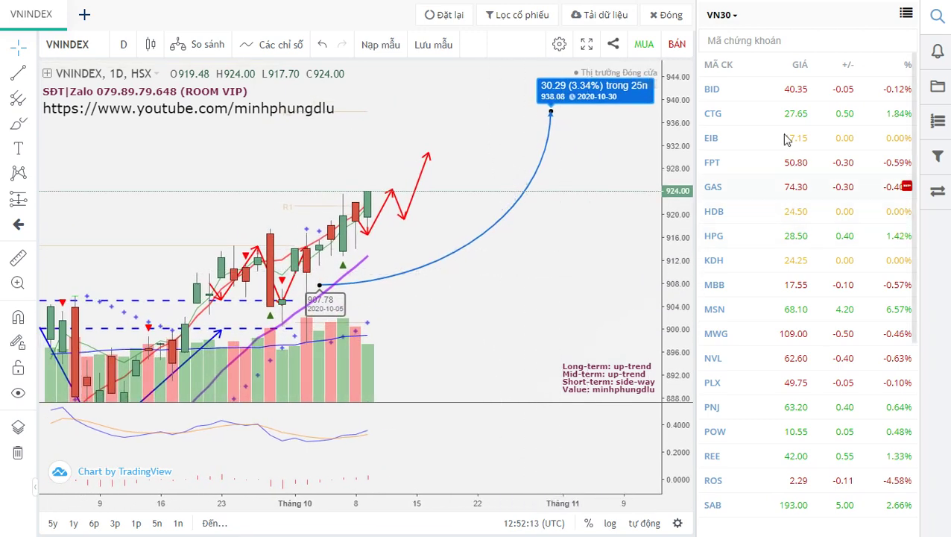
pyautogui.click(747, 94)
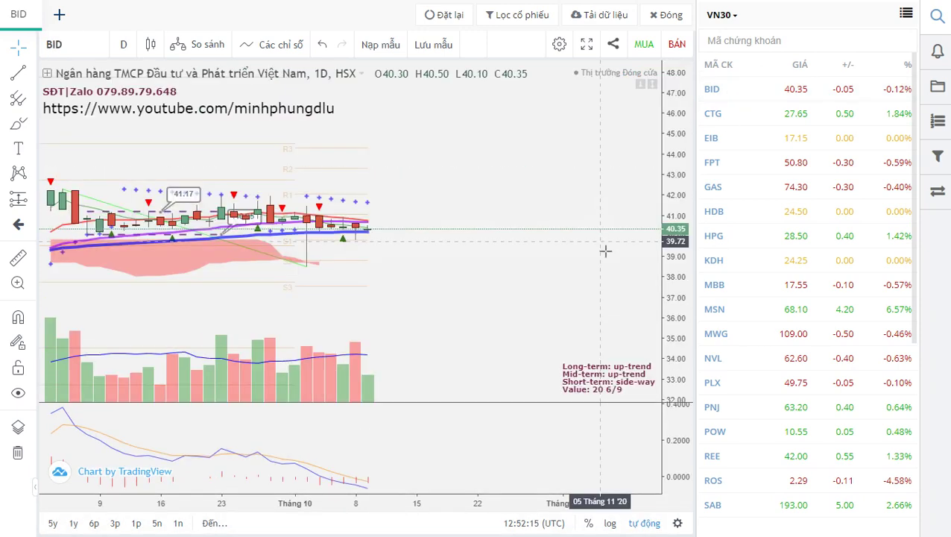
pyautogui.moveTo(429, 294); pyautogui.dragTo(538, 310)
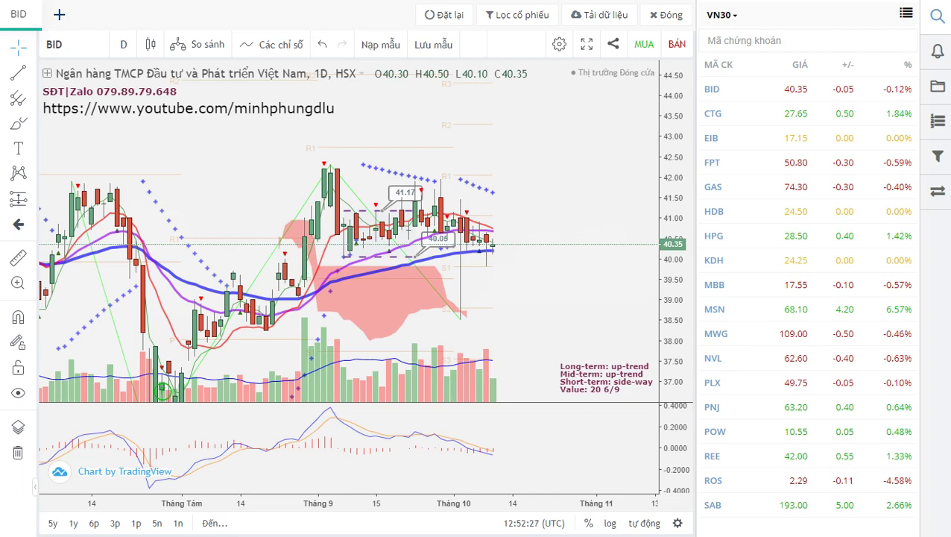
# Switch to File Explorer's Excel folder, search for BID and open the BID [11110] workbook.
pyautogui.hotkey('alt', 'Tab')
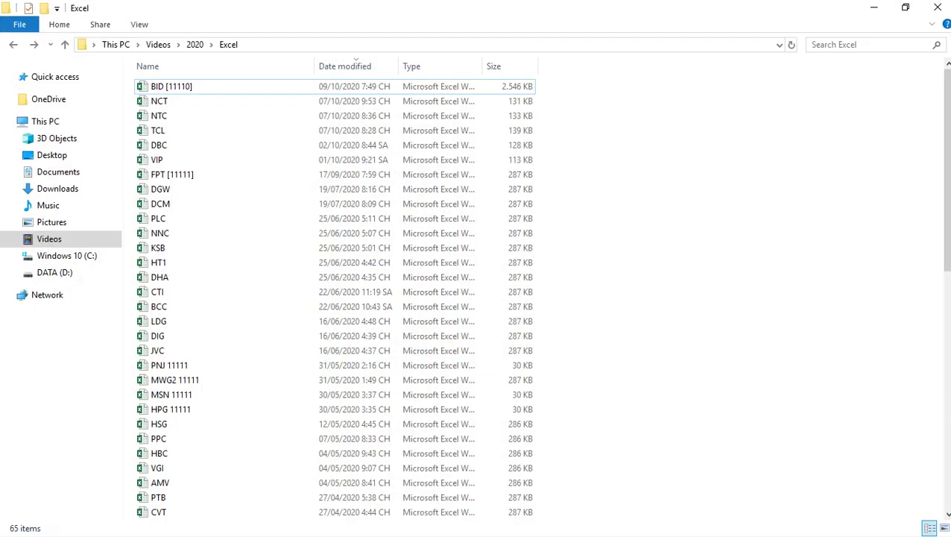
pyautogui.click(837, 41)
pyautogui.write('BID')
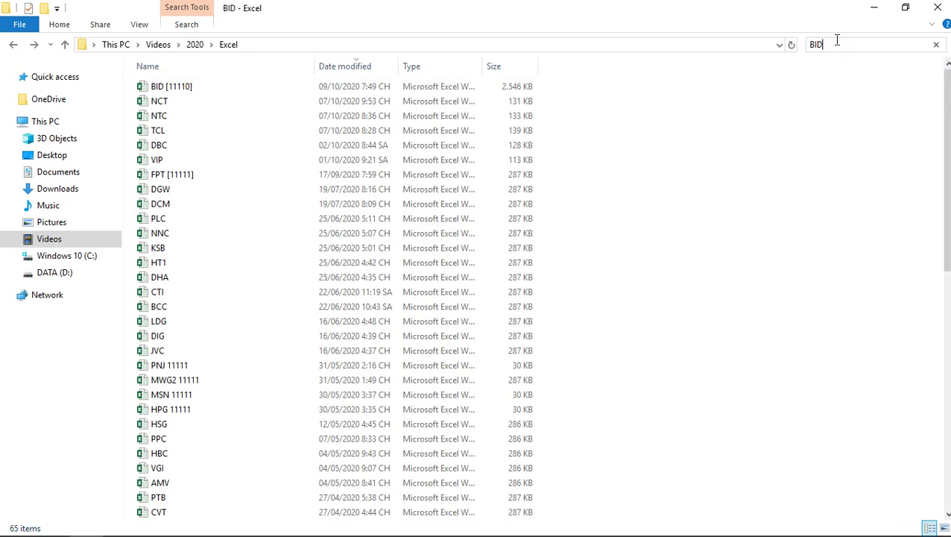
pyautogui.click(287, 81)
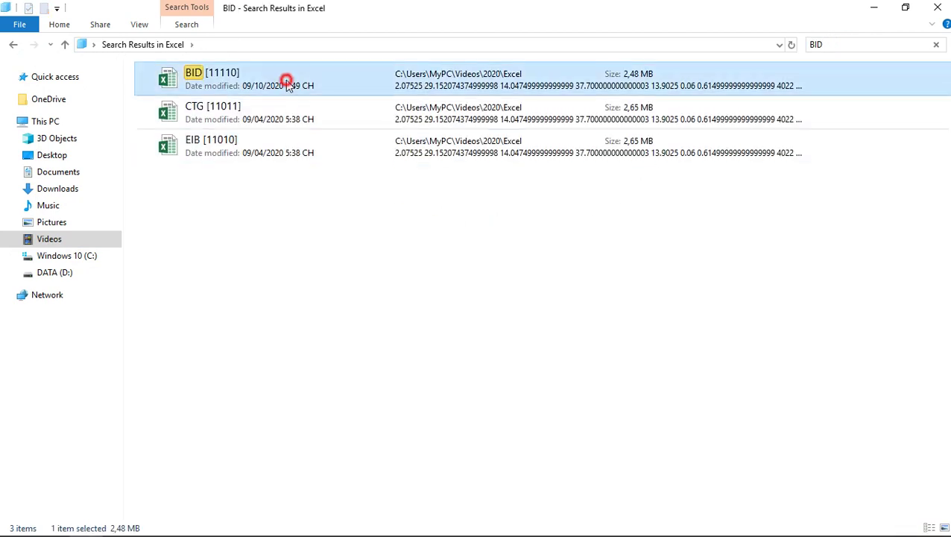
pyautogui.doubleClick(288, 84)
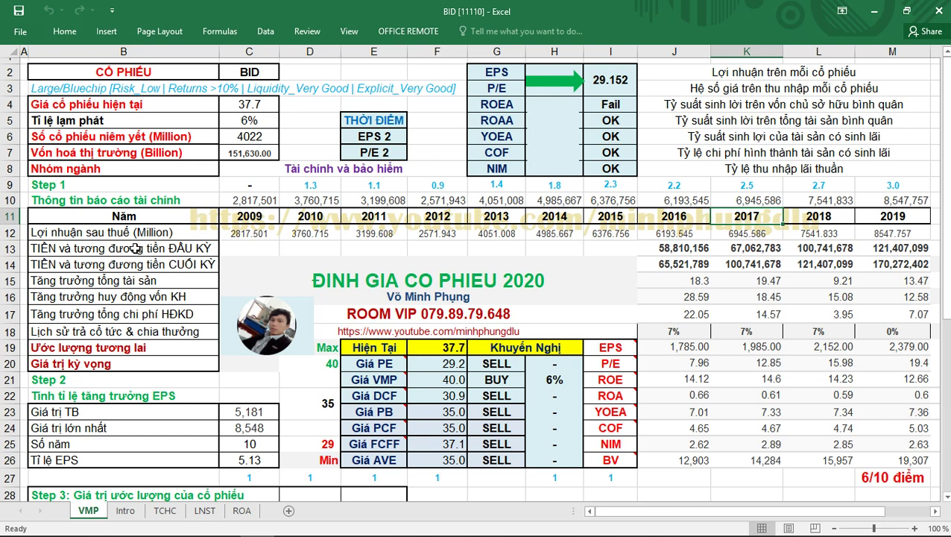
# Review BID's yearly after-tax profit from 2009 to 2019 and the cash, asset growth and dividend rows on the VMP sheet.
pyautogui.moveTo(136, 249); pyautogui.dragTo(148, 332)
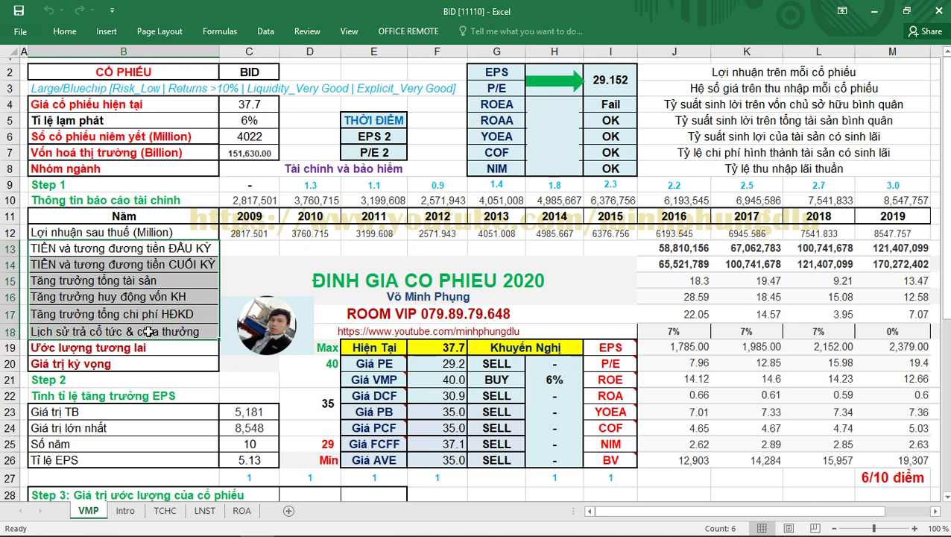
pyautogui.click(145, 302)
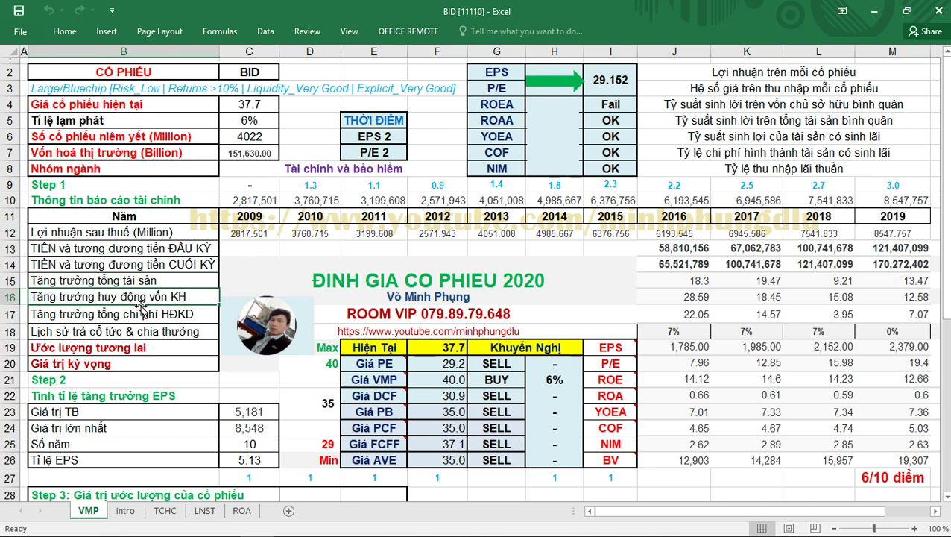
pyautogui.moveTo(112, 200); pyautogui.dragTo(900, 232)
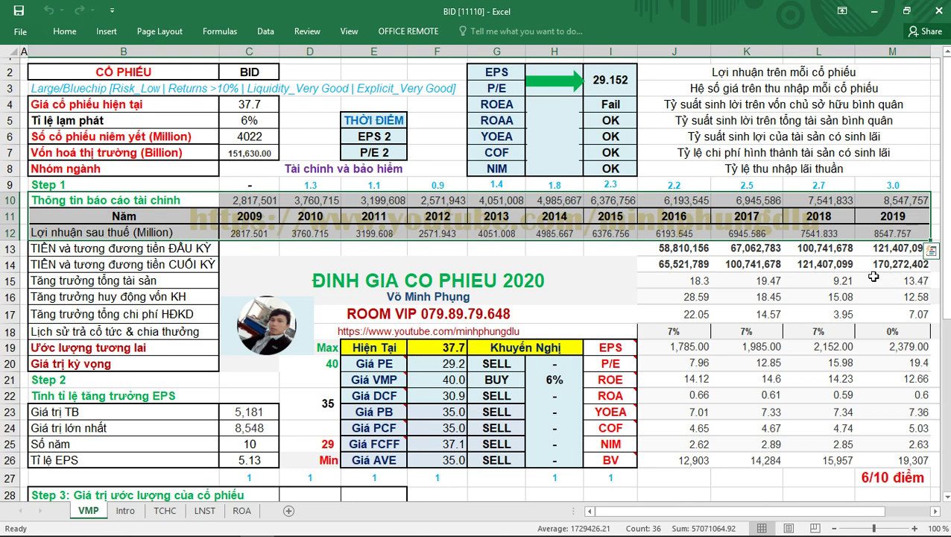
pyautogui.click(128, 255)
pyautogui.moveTo(128, 255); pyautogui.dragTo(138, 265)
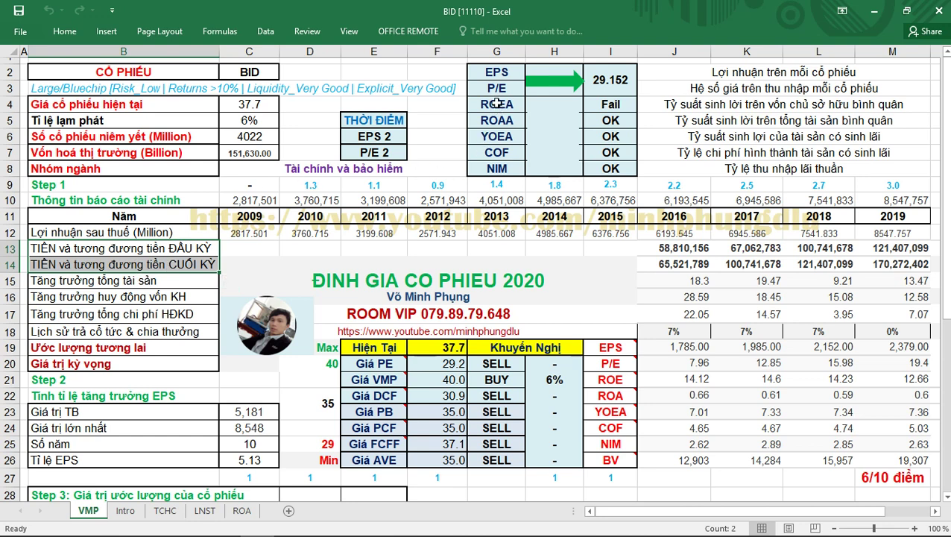
# Examine BID's ROEA to NIM ratio checks and the valuation methods from Giá PE to Giá AVE, including their cell comments.
pyautogui.moveTo(495, 103); pyautogui.dragTo(601, 169)
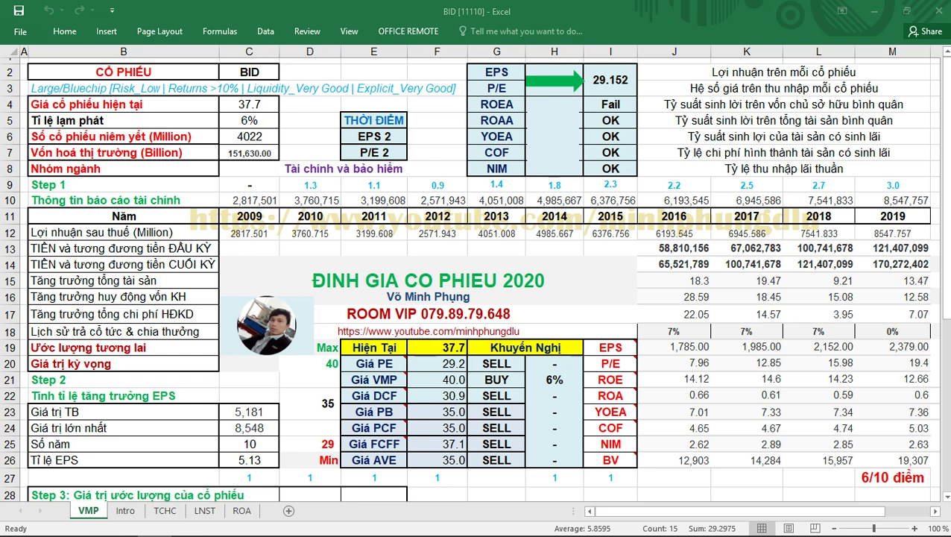
pyautogui.click(380, 364)
pyautogui.moveTo(380, 363); pyautogui.dragTo(382, 466)
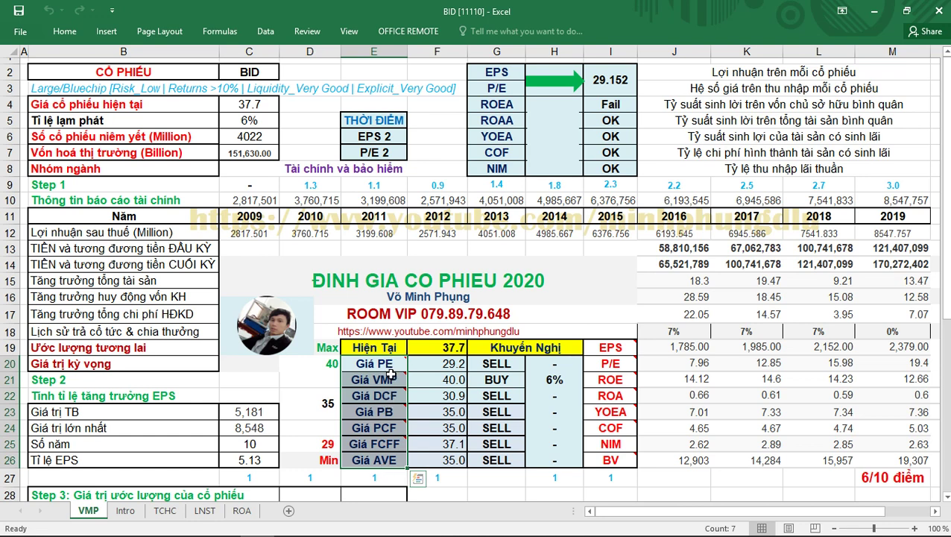
pyautogui.moveTo(391, 387)
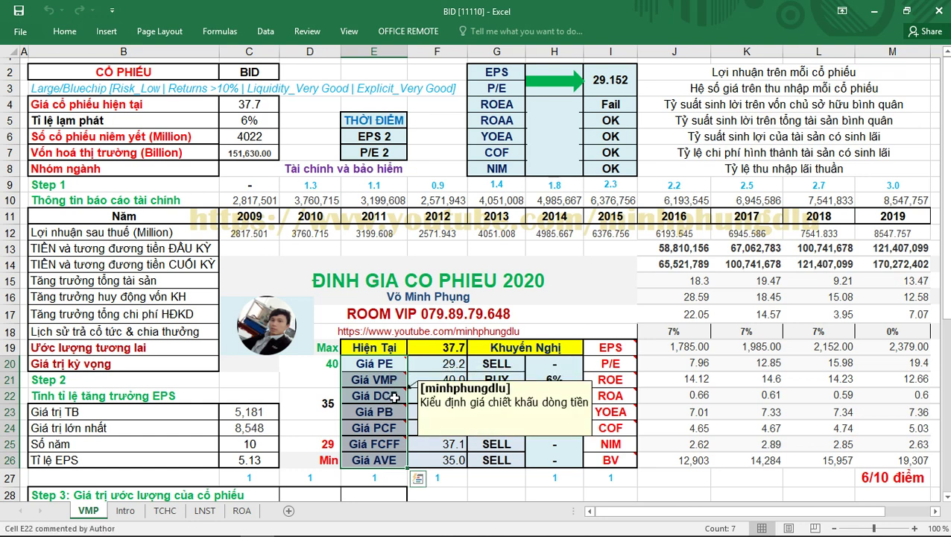
pyautogui.moveTo(396, 419)
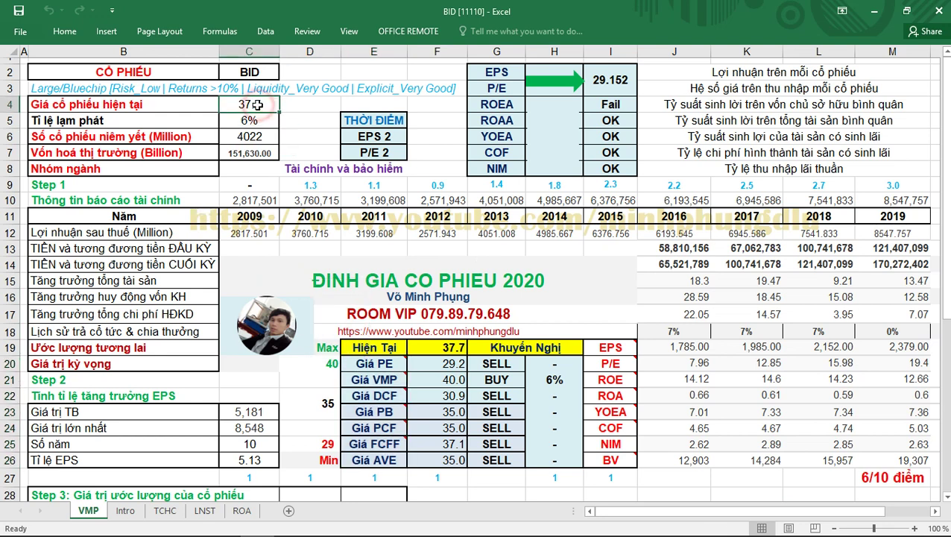
# Set BID's current share price (Giá cổ phiếu hiện tại) to 40.35 on the VMP sheet.
pyautogui.write('40.3')
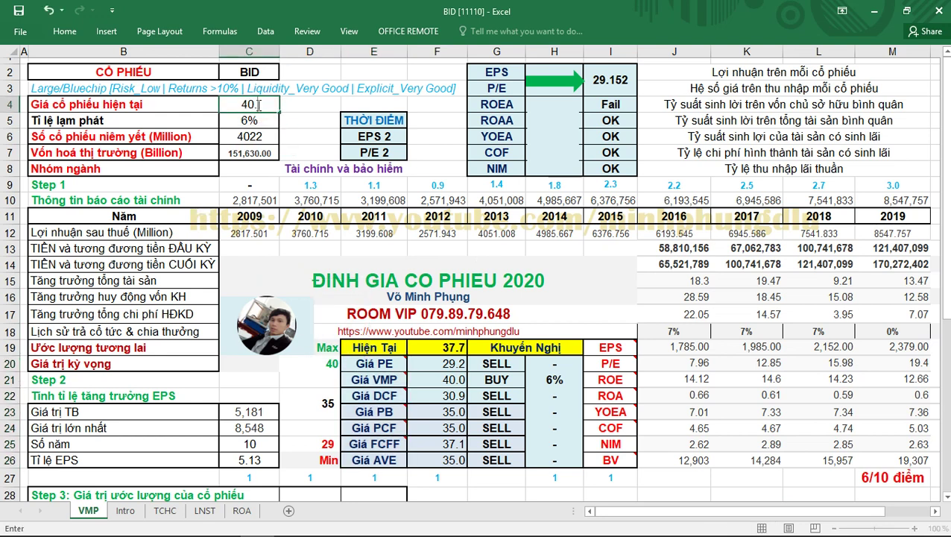
pyautogui.write('5')
pyautogui.press('Return')
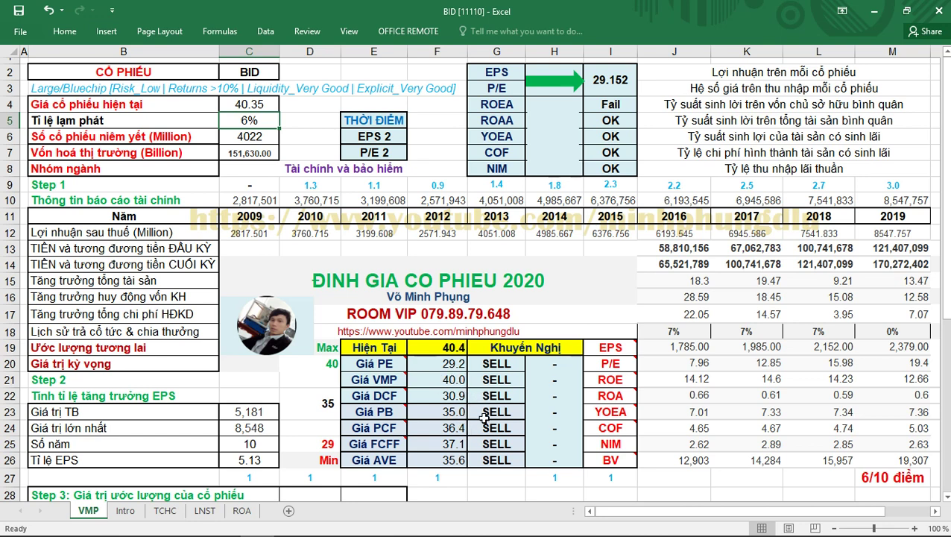
# Switch back to the BID chart and draw a blue arrow from about 40.10 on 8 September to 41.12 on 28 September.
pyautogui.hotkey('alt', 'Tab')
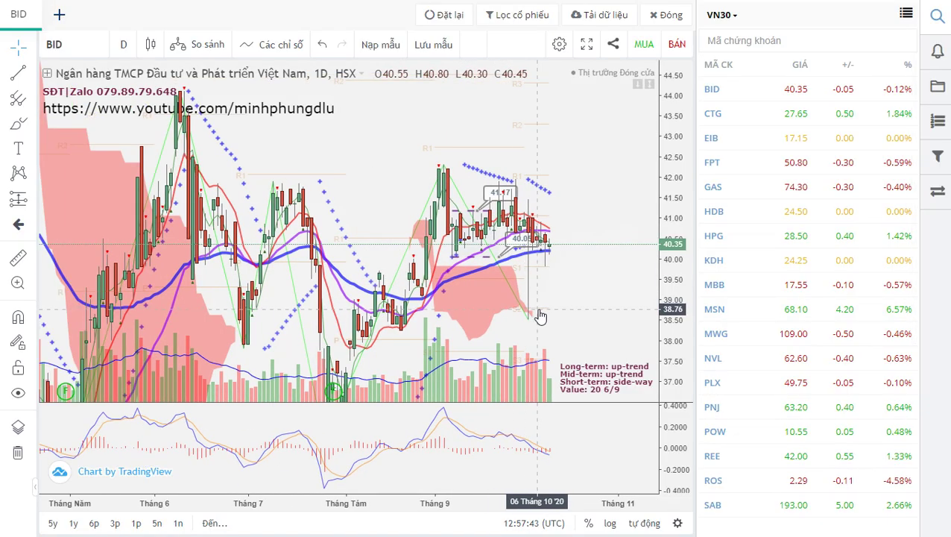
pyautogui.moveTo(682, 193); pyautogui.dragTo(682, 200)
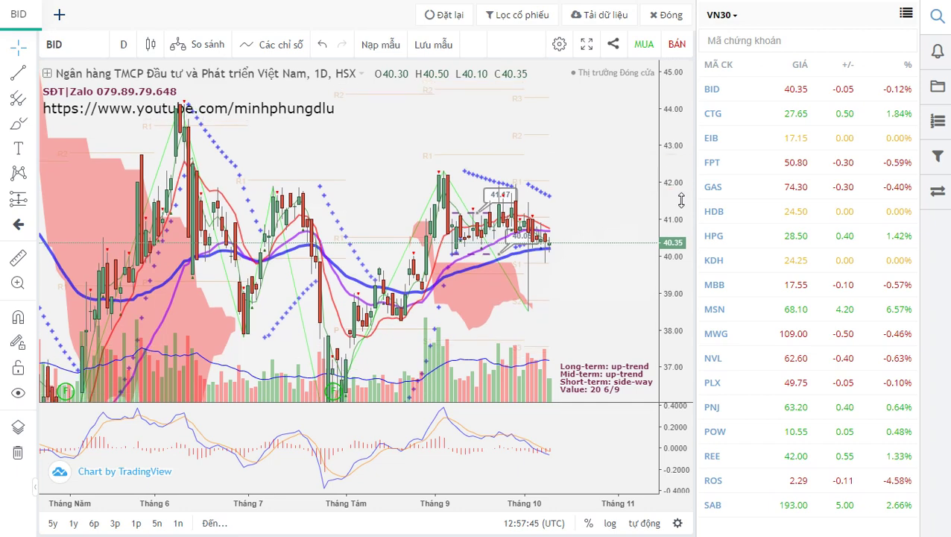
pyautogui.scroll(4, 531, 263)
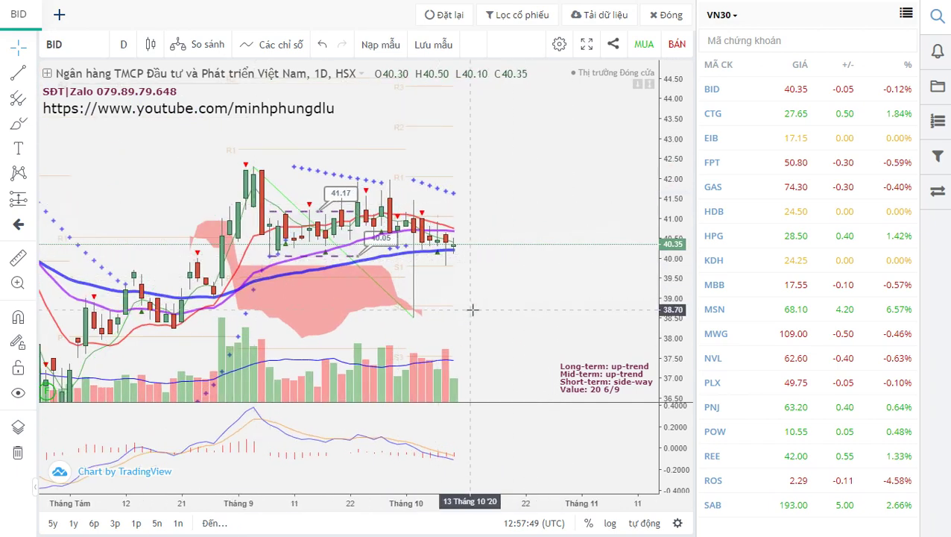
pyautogui.click(31, 79)
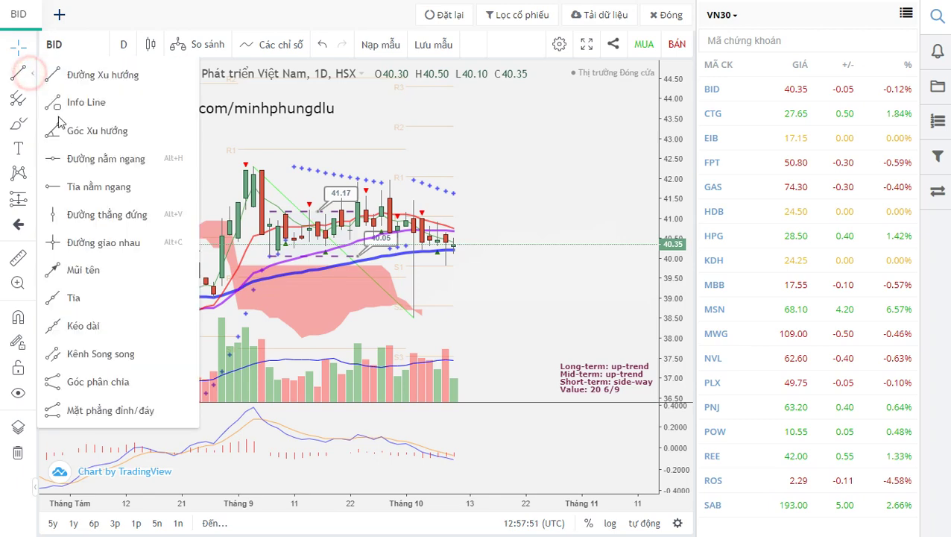
pyautogui.click(79, 270)
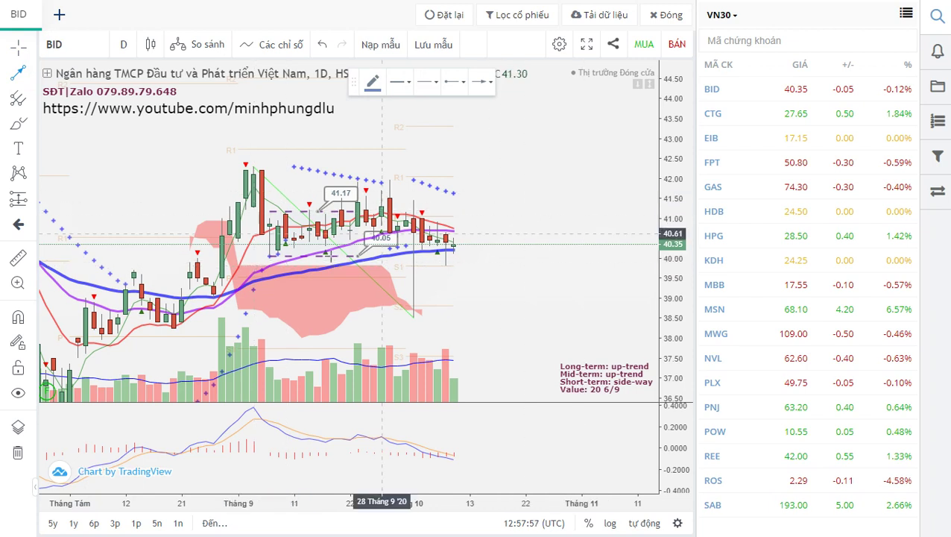
pyautogui.click(270, 254)
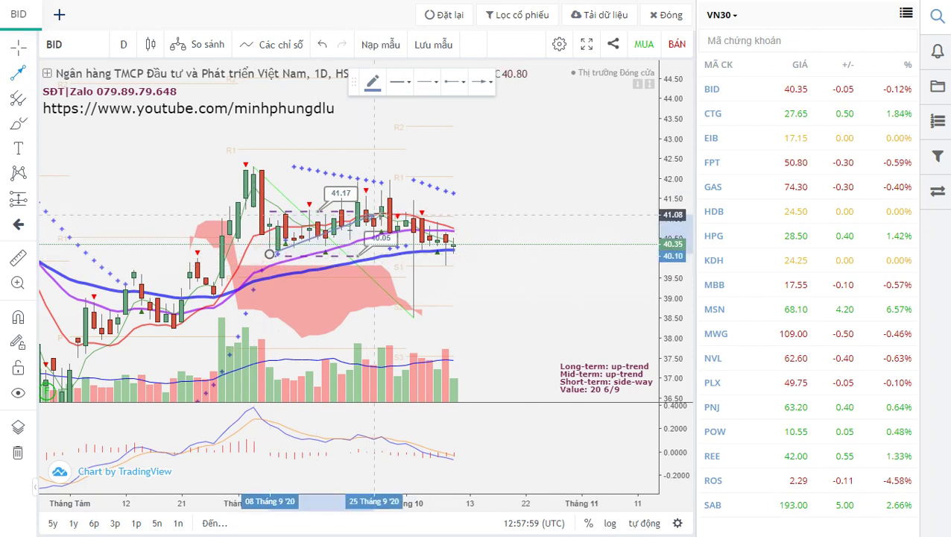
pyautogui.click(381, 214)
pyautogui.click(372, 82)
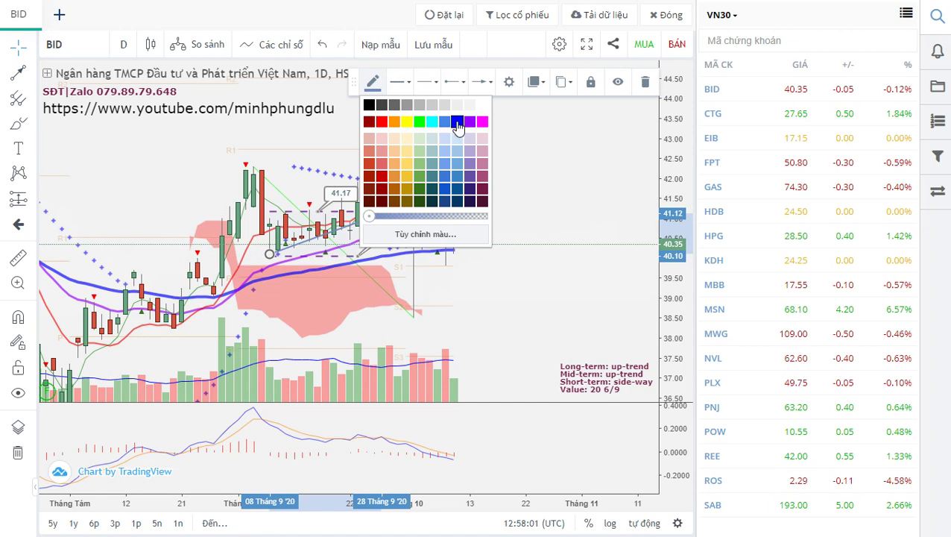
pyautogui.click(457, 121)
# Draw a second blue arrow from the first one's tip on 28 September down to about 40.00 in mid-October.
pyautogui.click(18, 72)
pyautogui.click(381, 214)
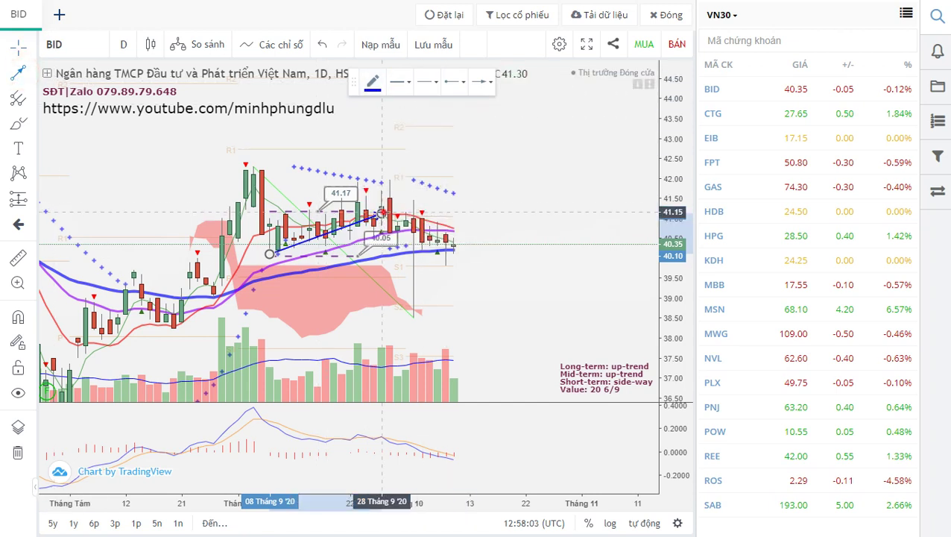
pyautogui.click(501, 257)
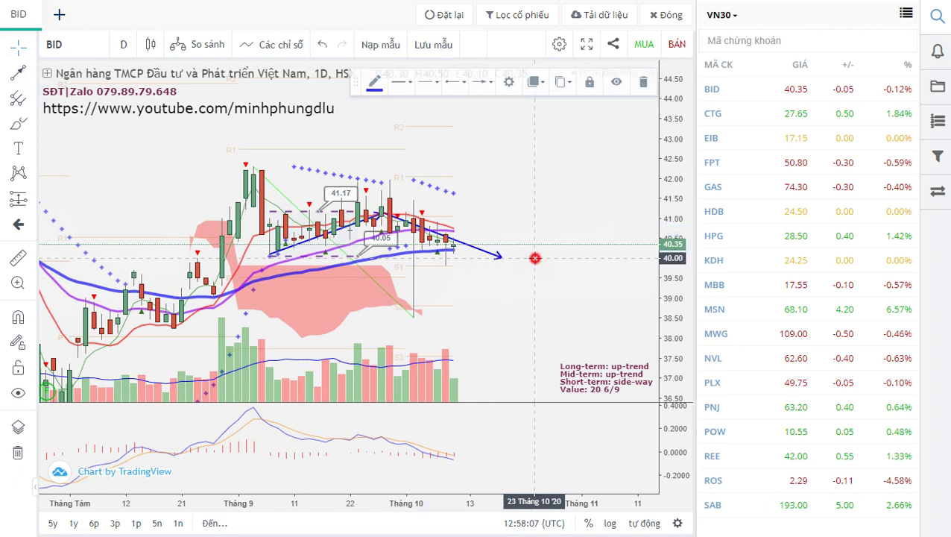
pyautogui.click(534, 258)
# Examine BID's projected arrows against the latest candles, the moving averages and the price history since April.
pyautogui.scroll(-1, 536, 272)
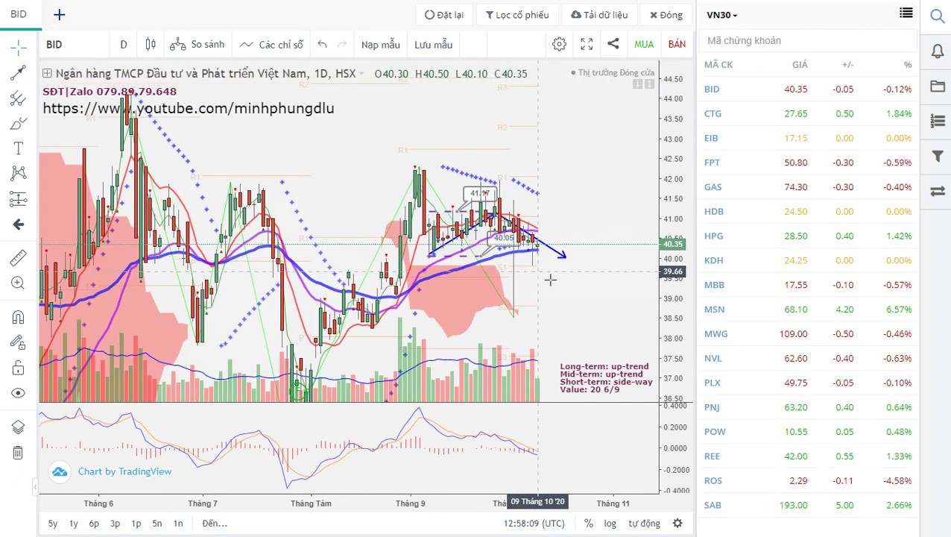
pyautogui.scroll(-3, 478, 121)
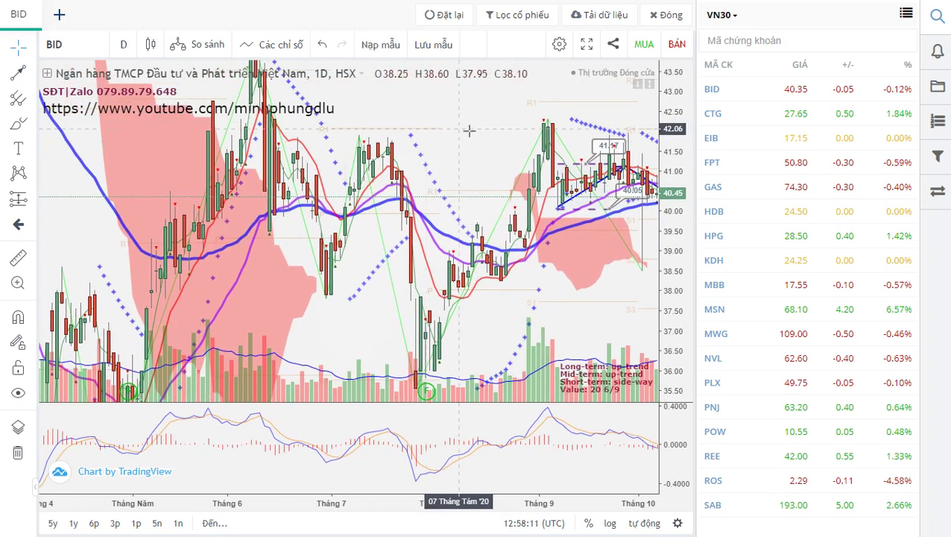
pyautogui.scroll(2, 435, 153)
pyautogui.scroll(3, 366, 179)
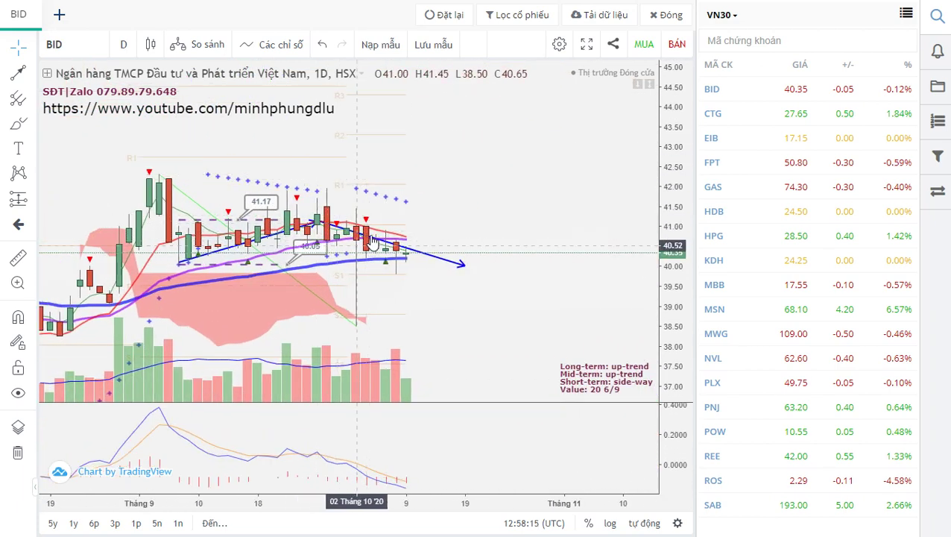
pyautogui.scroll(-3, 531, 240)
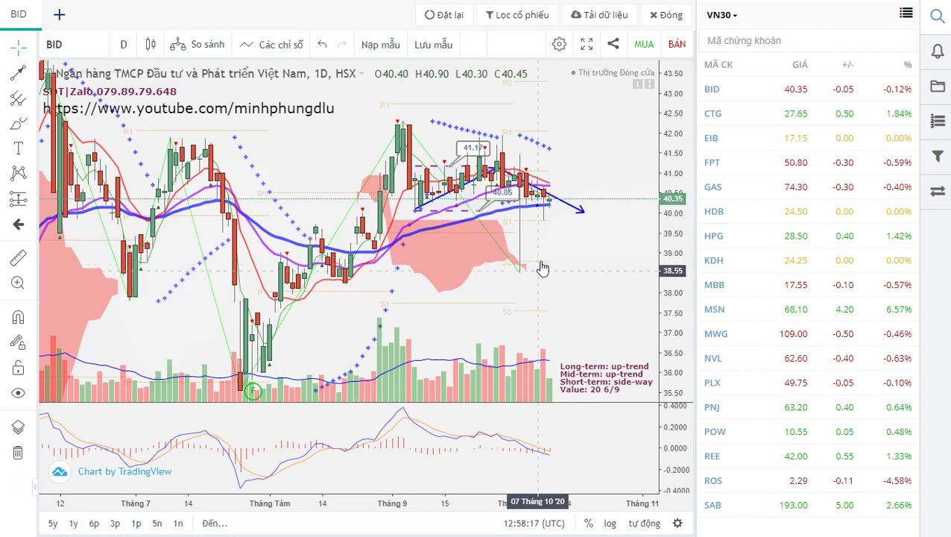
pyautogui.moveTo(539, 270); pyautogui.dragTo(548, 251)
pyautogui.scroll(3, 548, 258)
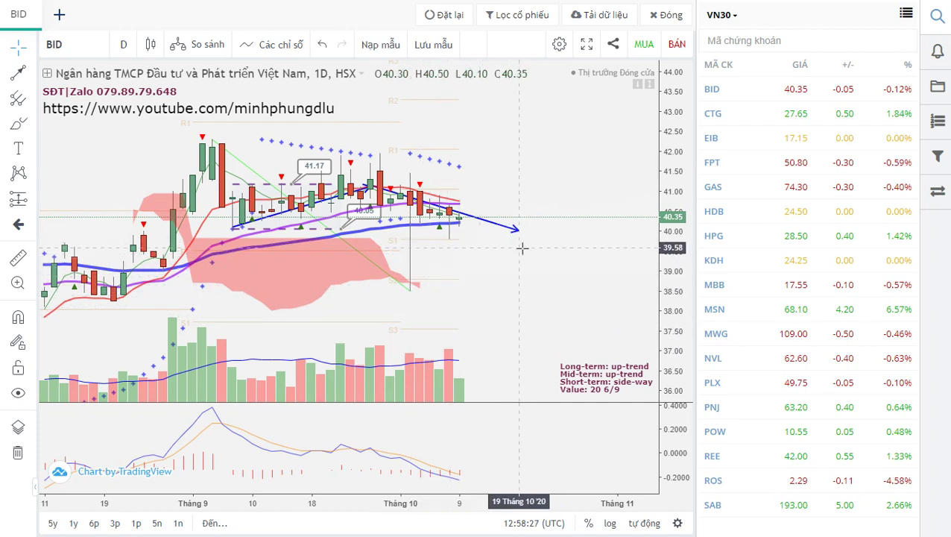
pyautogui.scroll(4, 526, 292)
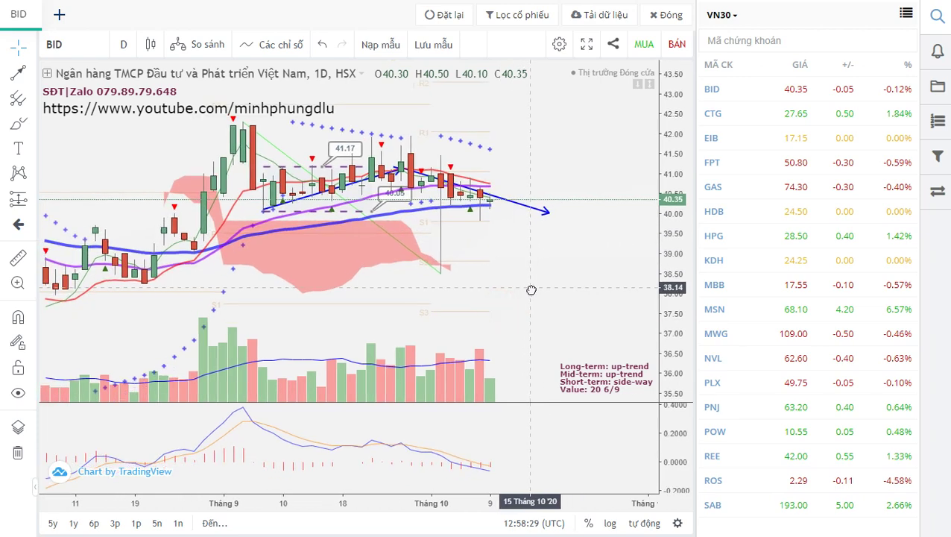
pyautogui.scroll(2, 533, 297)
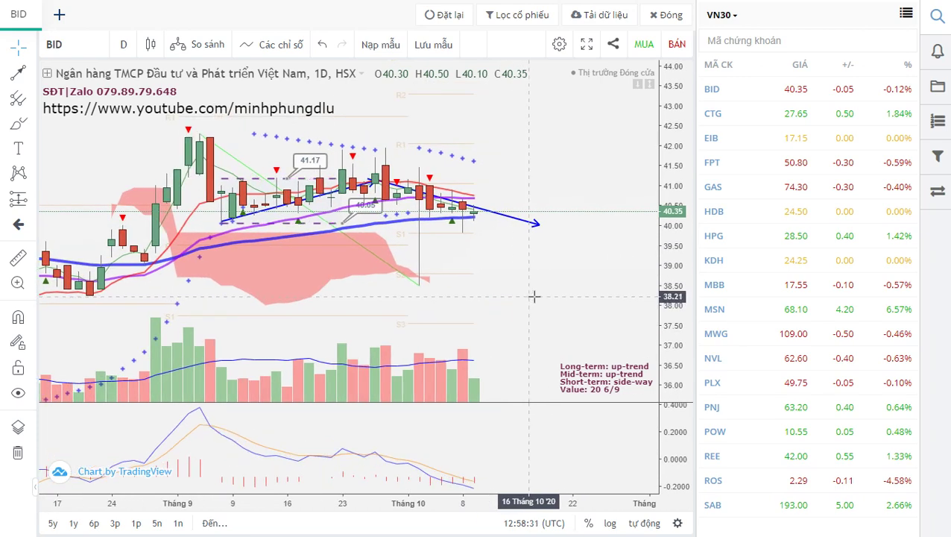
pyautogui.scroll(-2, 534, 296)
pyautogui.scroll(-3, 528, 287)
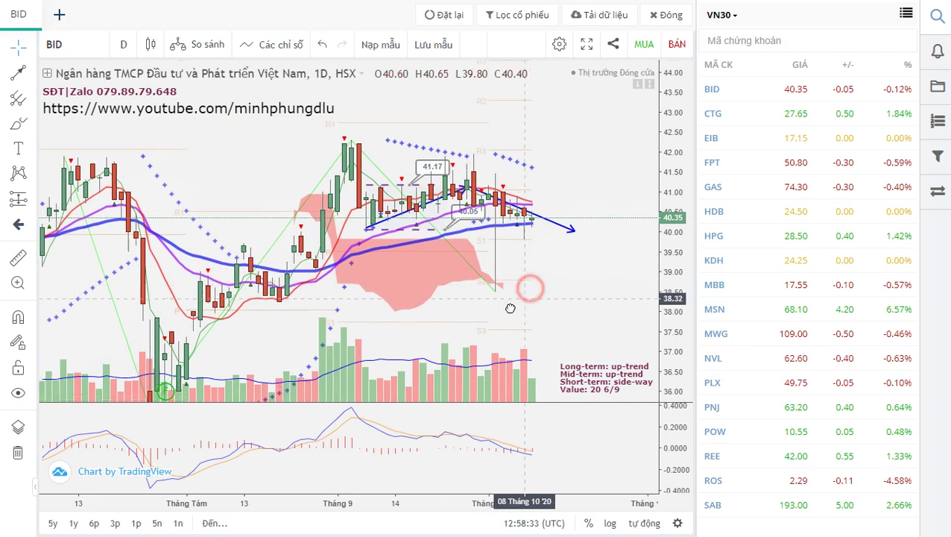
pyautogui.scroll(1, 522, 284)
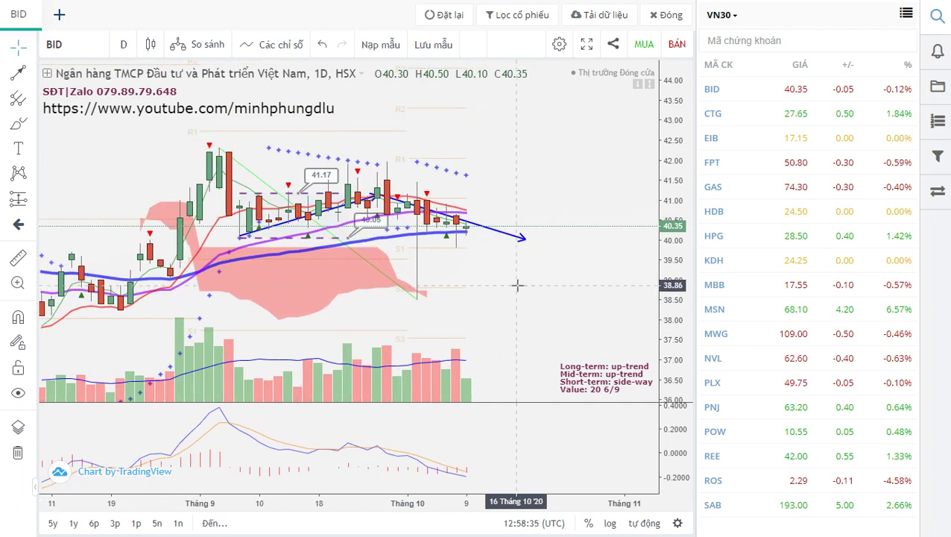
pyautogui.moveTo(531, 276); pyautogui.dragTo(550, 269)
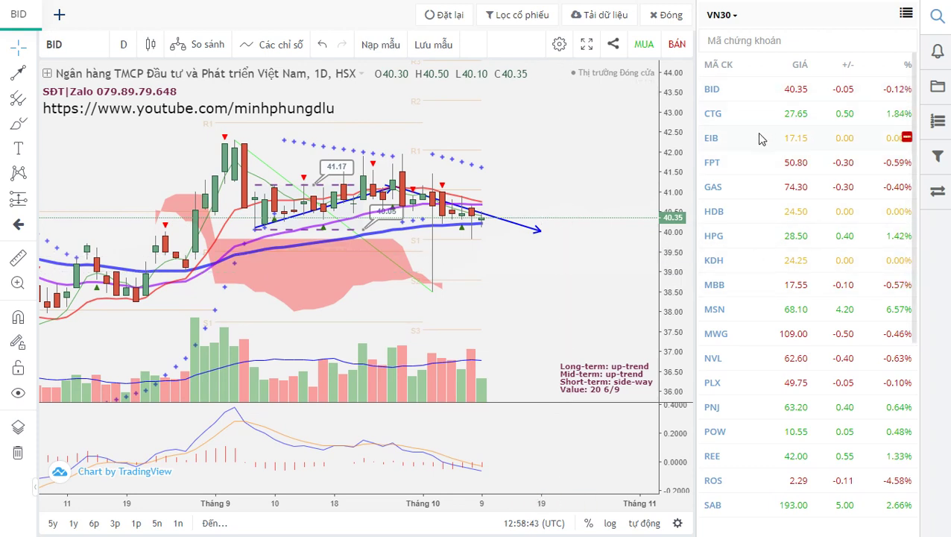
pyautogui.scroll(-1, 511, 251)
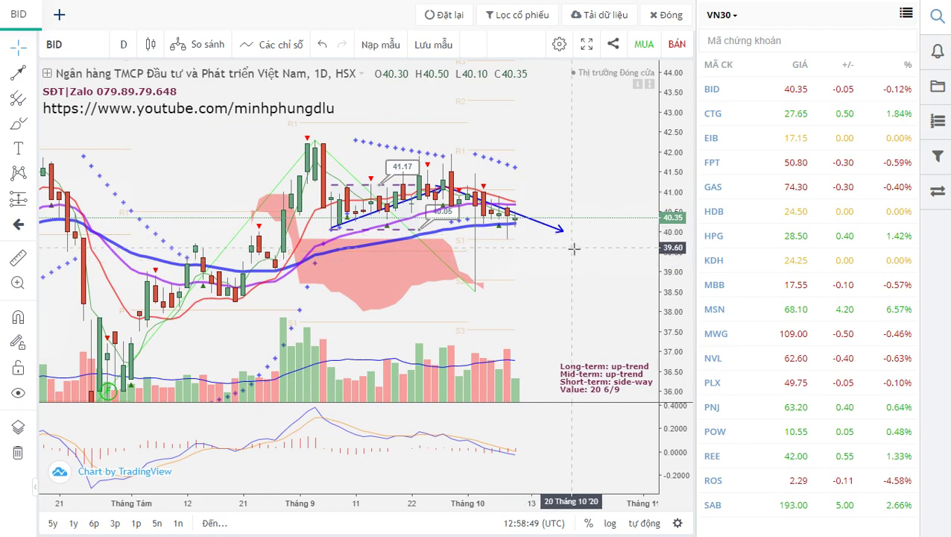
pyautogui.scroll(1, 577, 249)
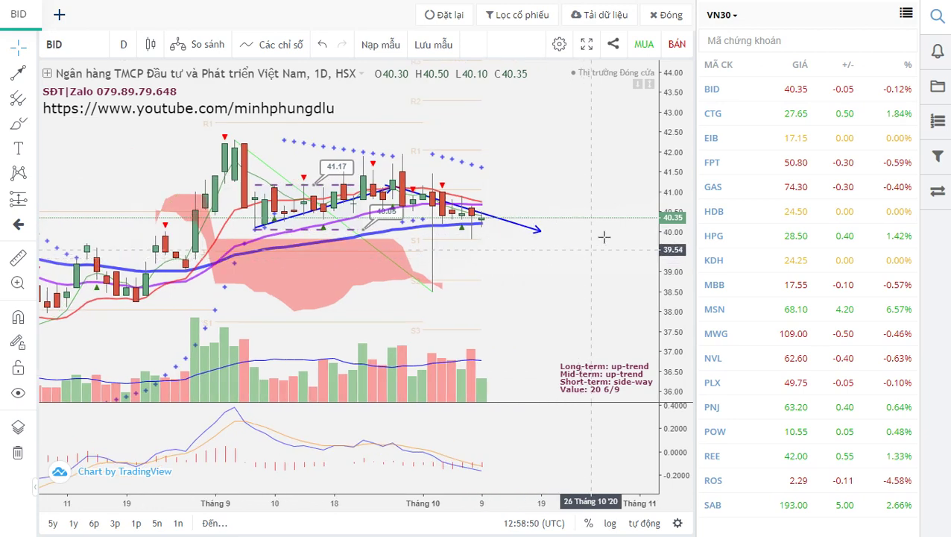
# Open CTG's chart from the VN30 list and examine its Fibonacci levels against the price history back to February.
pyautogui.click(761, 120)
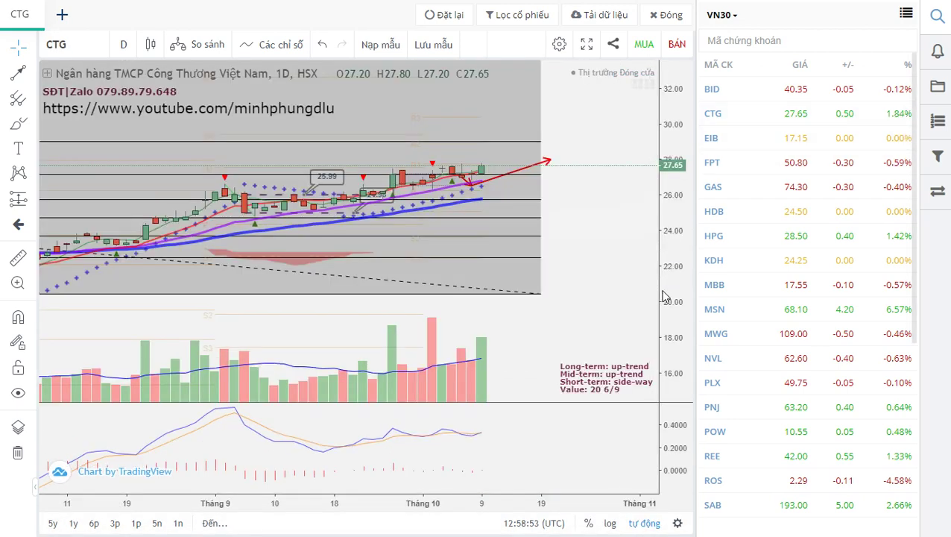
pyautogui.scroll(-4, 622, 222)
pyautogui.click(631, 239)
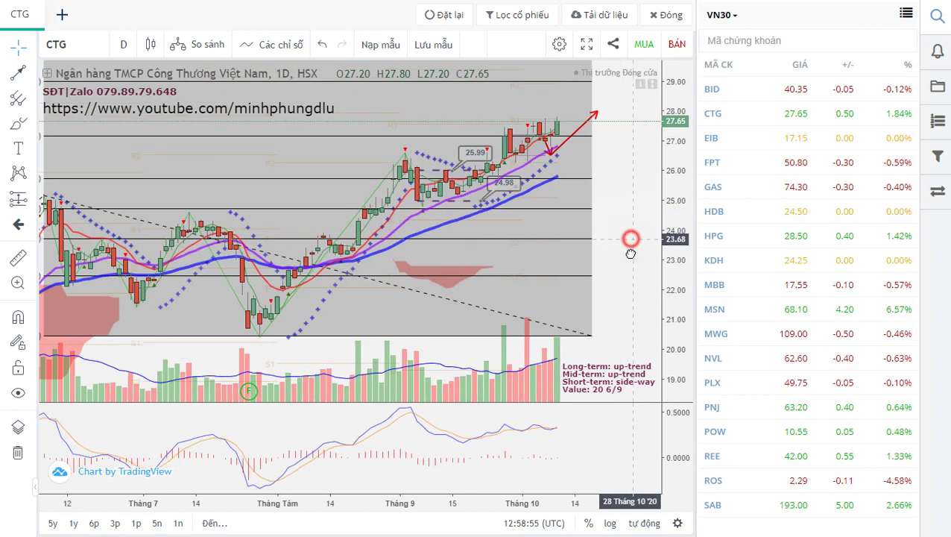
pyautogui.moveTo(631, 238); pyautogui.dragTo(622, 282)
pyautogui.scroll(-2, 628, 281)
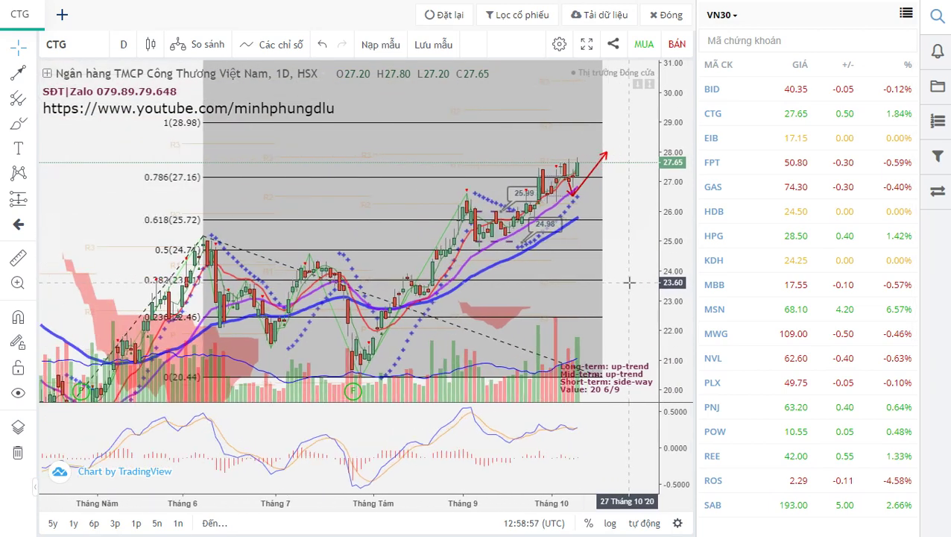
pyautogui.moveTo(631, 291); pyautogui.dragTo(572, 237)
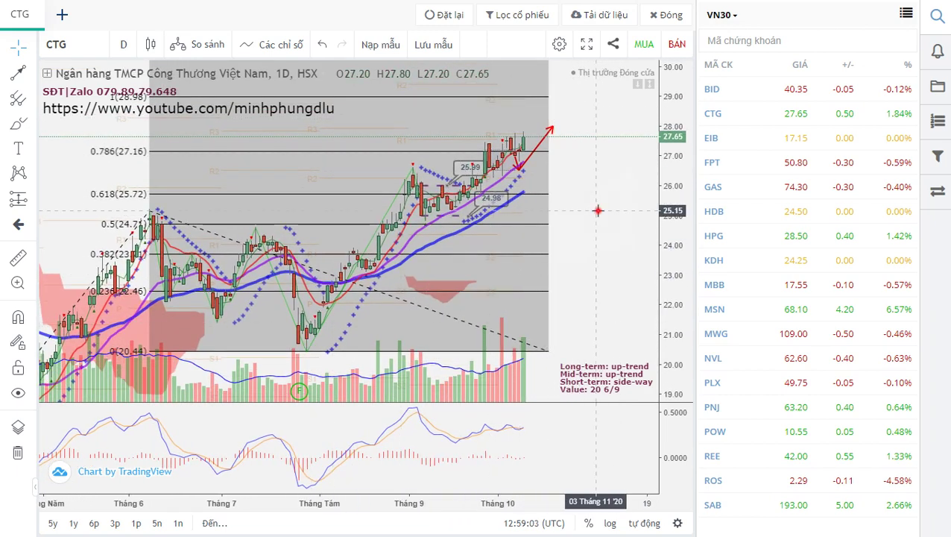
pyautogui.moveTo(604, 268); pyautogui.dragTo(606, 184)
pyautogui.scroll(-3, 567, 241)
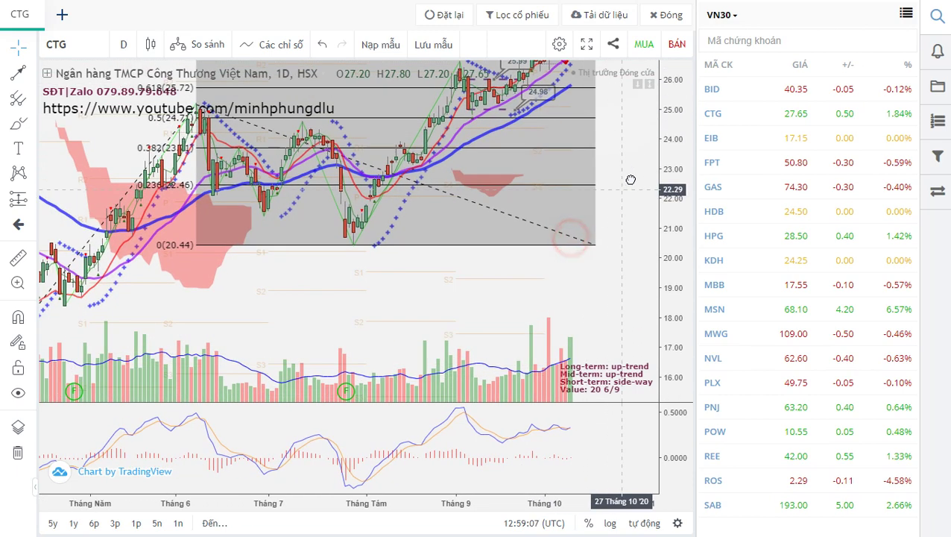
pyautogui.scroll(-1, 395, 302)
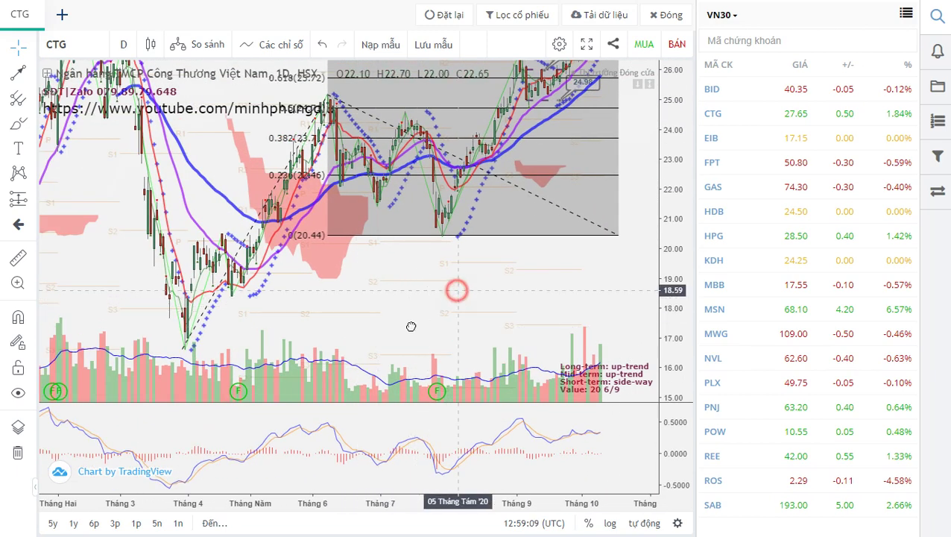
pyautogui.scroll(4, 456, 289)
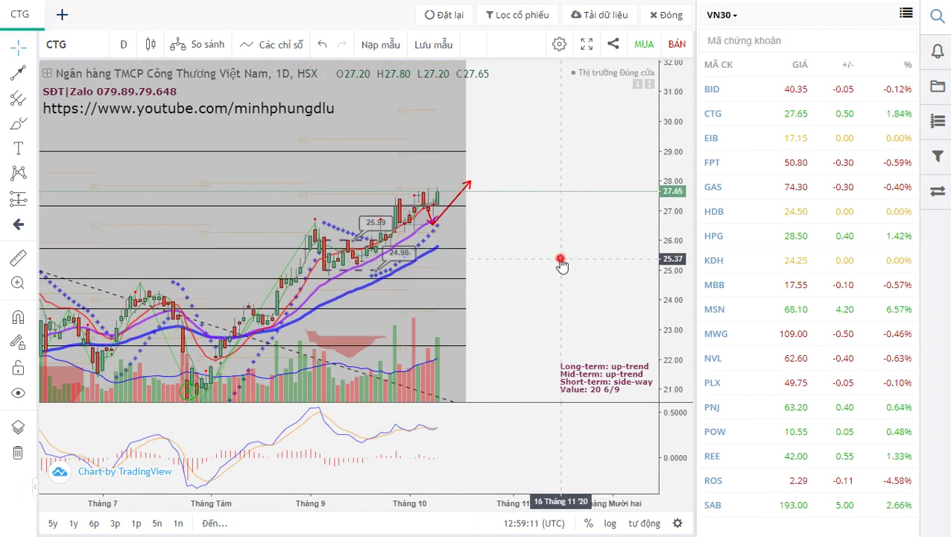
# Examine CTG's latest candles and projected red arrow against the 0.786 (27.16) and 1 (28.98) Fibonacci levels.
pyautogui.scroll(3, 615, 226)
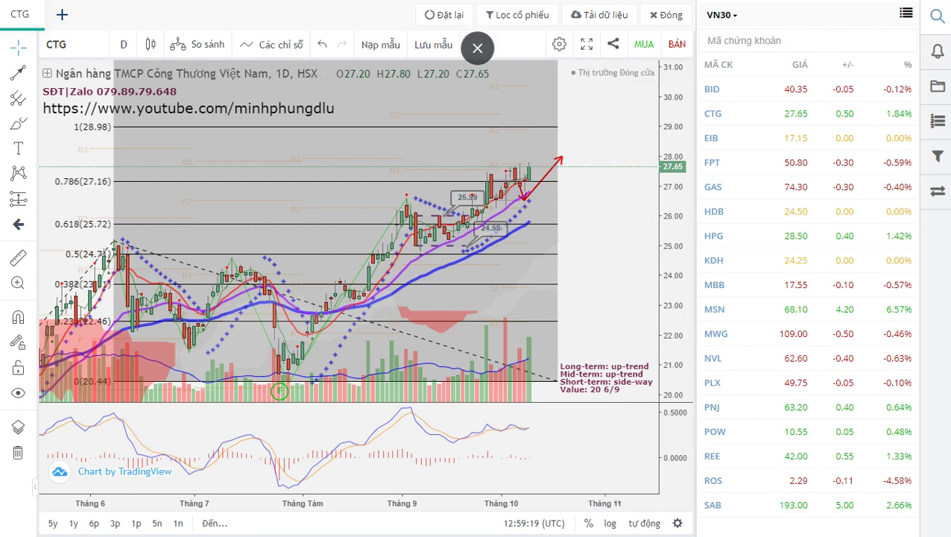
pyautogui.moveTo(617, 240); pyautogui.dragTo(620, 286)
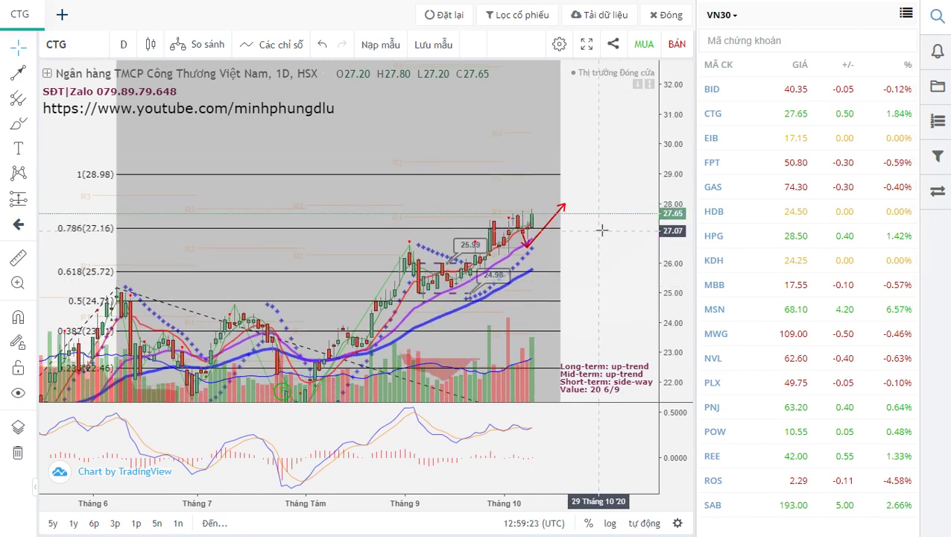
pyautogui.moveTo(611, 257); pyautogui.dragTo(593, 266)
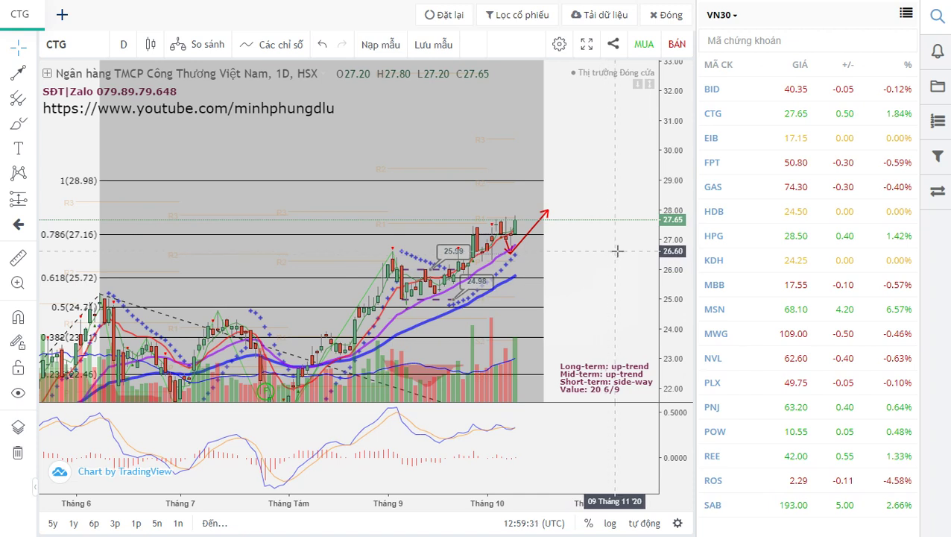
pyautogui.moveTo(606, 253); pyautogui.dragTo(620, 236)
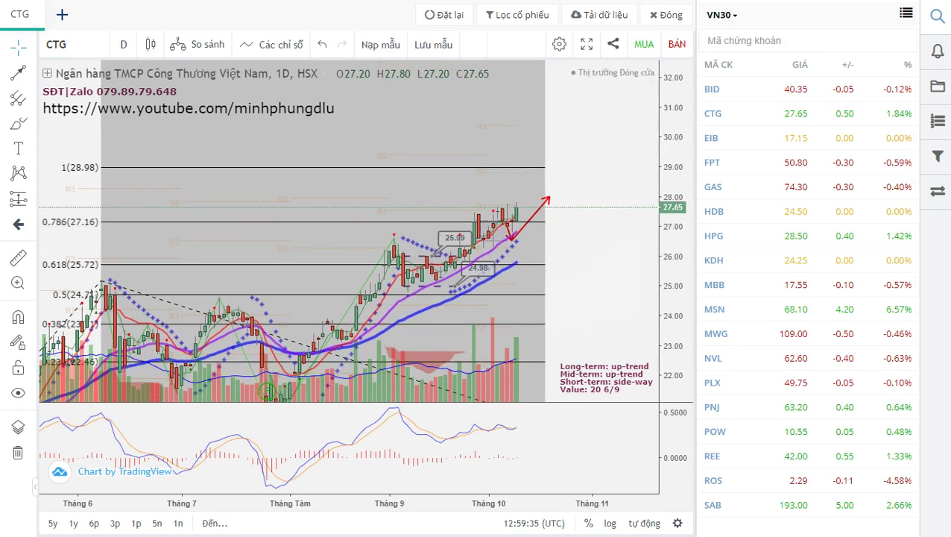
pyautogui.moveTo(619, 252); pyautogui.dragTo(616, 201)
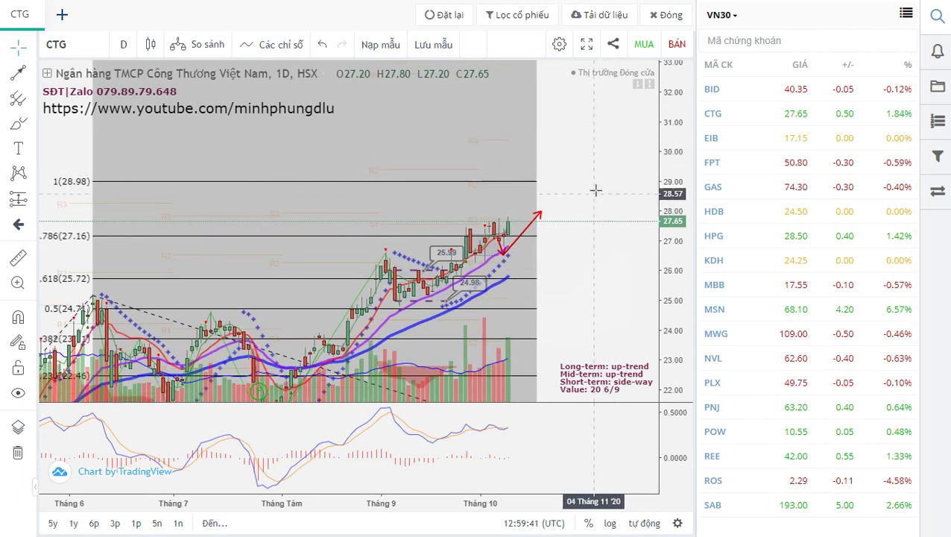
pyautogui.moveTo(601, 261); pyautogui.dragTo(605, 248)
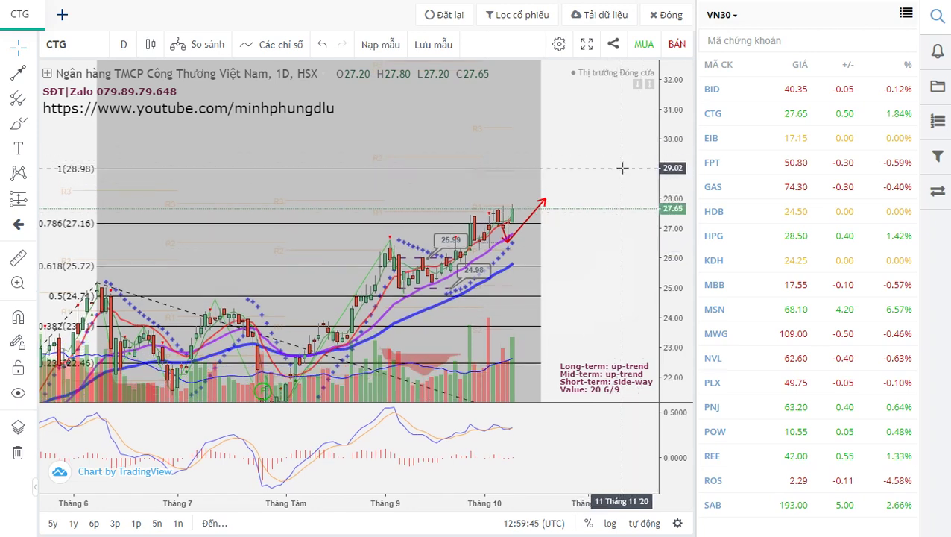
pyautogui.scroll(-1, 606, 164)
pyautogui.scroll(-1, 606, 164)
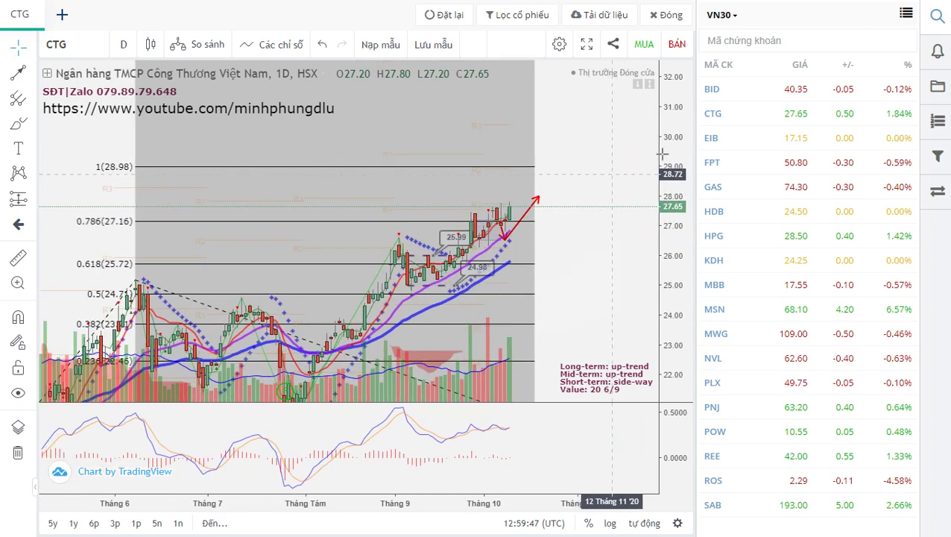
# Open EIB's chart and reposition its price-and-date range box to span 23 July to 9 October, from about 17.19 down to 16.70.
pyautogui.click(757, 144)
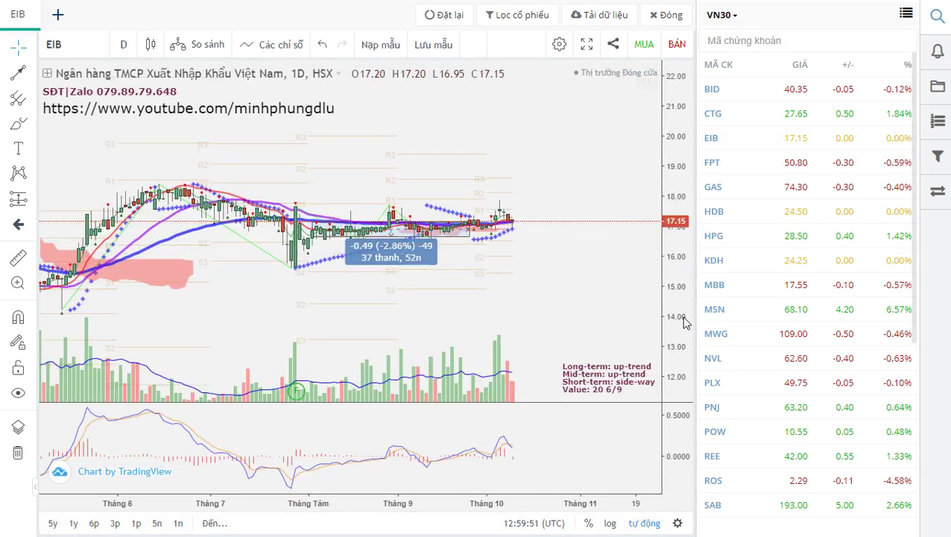
pyautogui.moveTo(679, 317); pyautogui.dragTo(670, 181)
pyautogui.scroll(1, 589, 246)
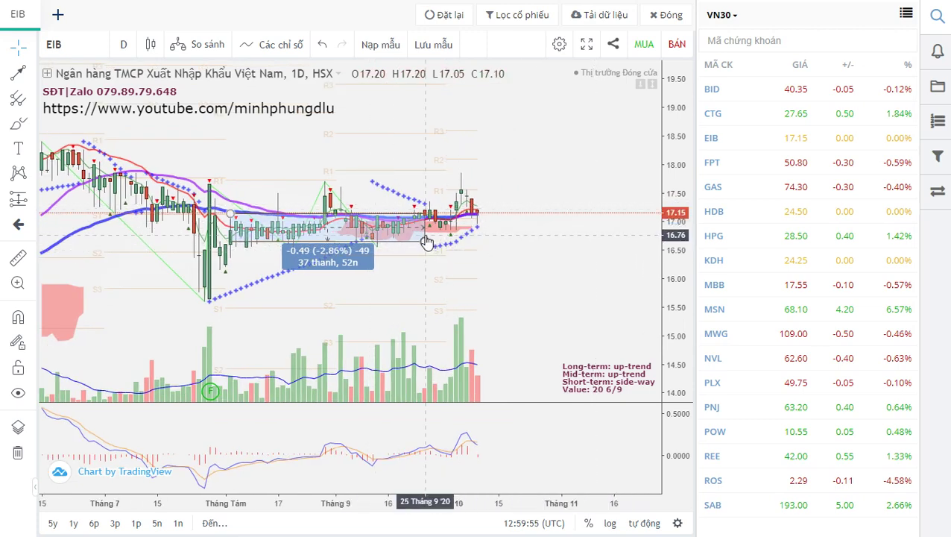
pyautogui.moveTo(424, 235); pyautogui.dragTo(483, 236)
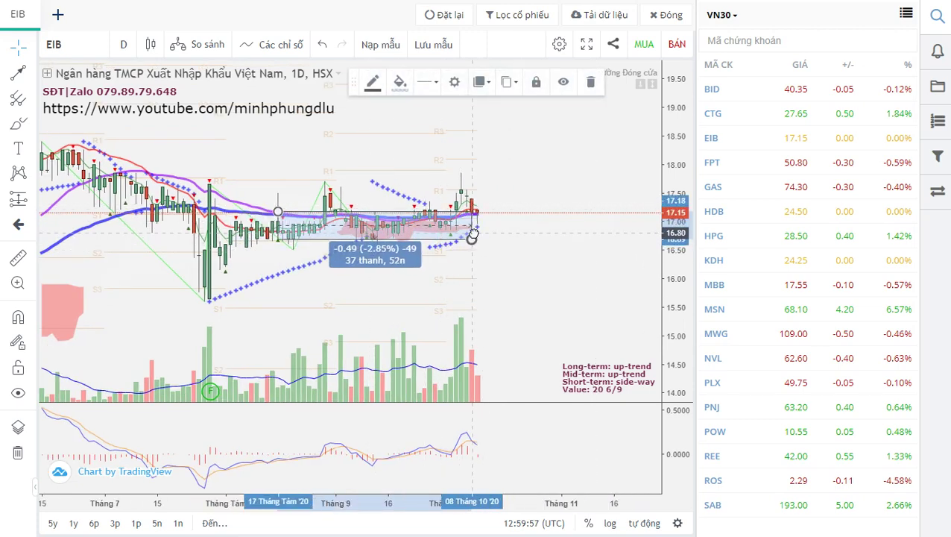
pyautogui.click(520, 258)
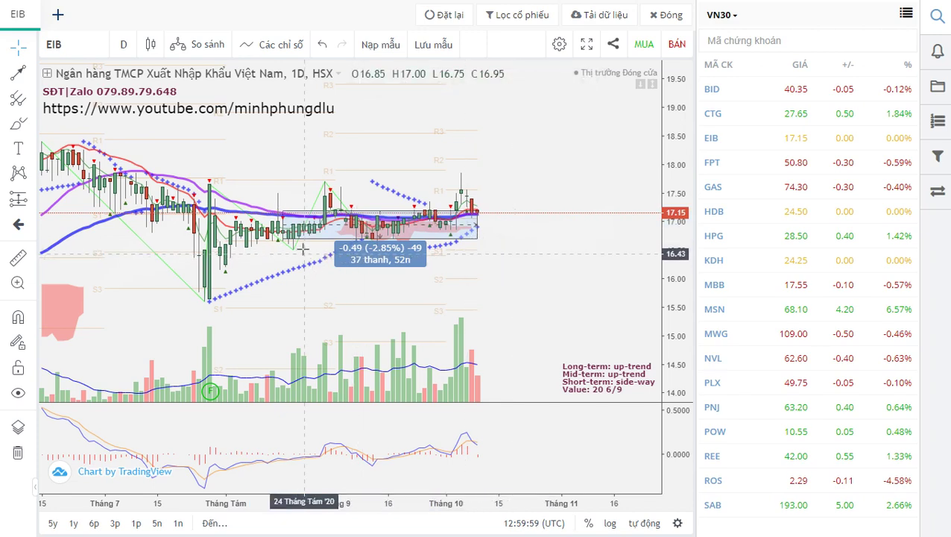
pyautogui.moveTo(282, 213); pyautogui.dragTo(188, 210)
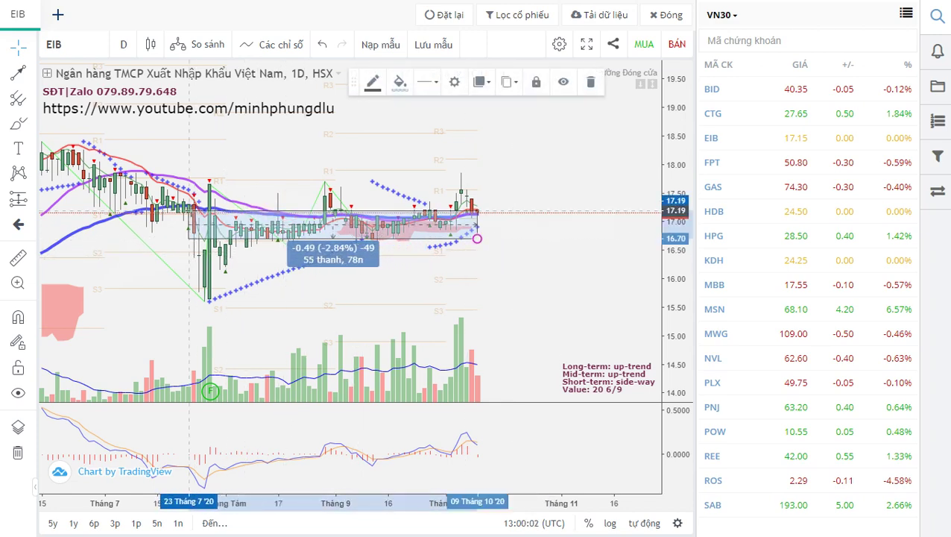
pyautogui.click(519, 277)
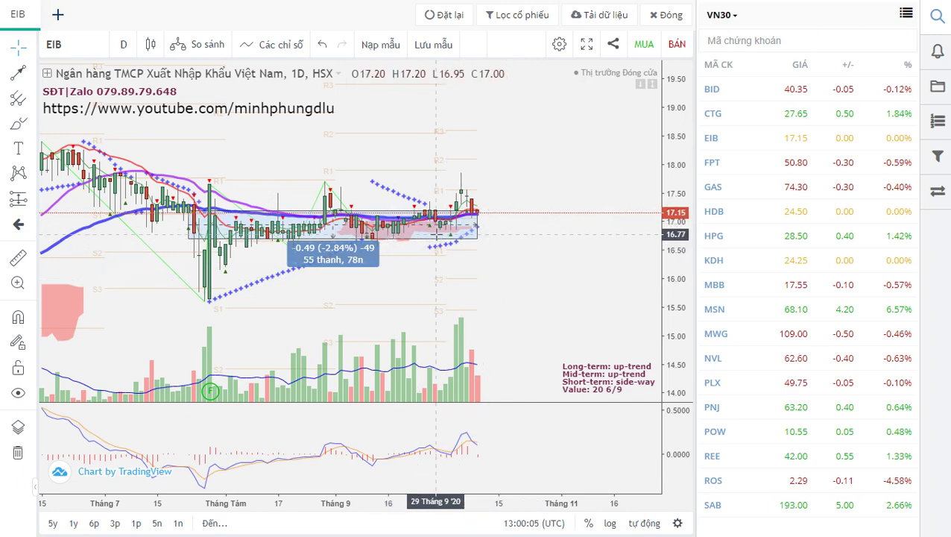
# Examine EIB's sideways range inside the measured box against the moving averages, volume and the price history since March.
pyautogui.moveTo(499, 255); pyautogui.dragTo(594, 224)
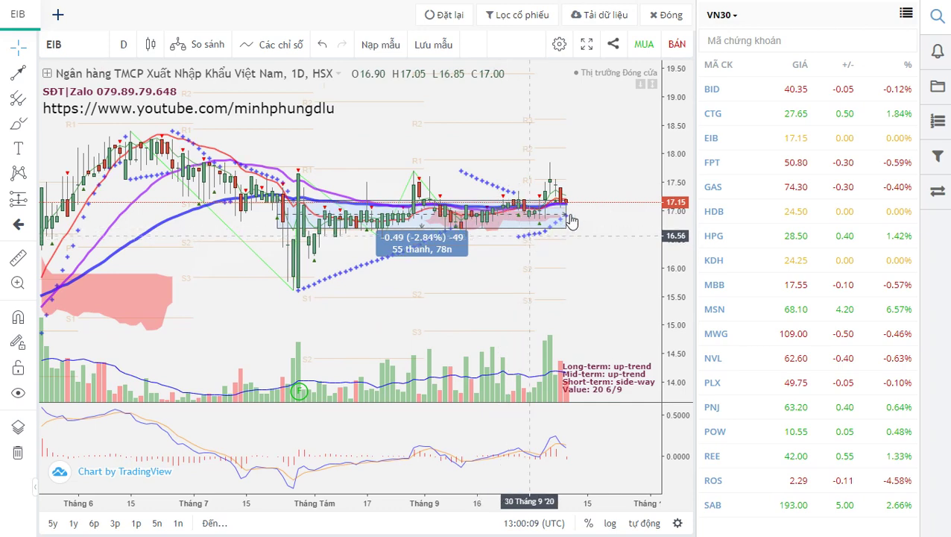
pyautogui.moveTo(579, 266); pyautogui.dragTo(485, 297)
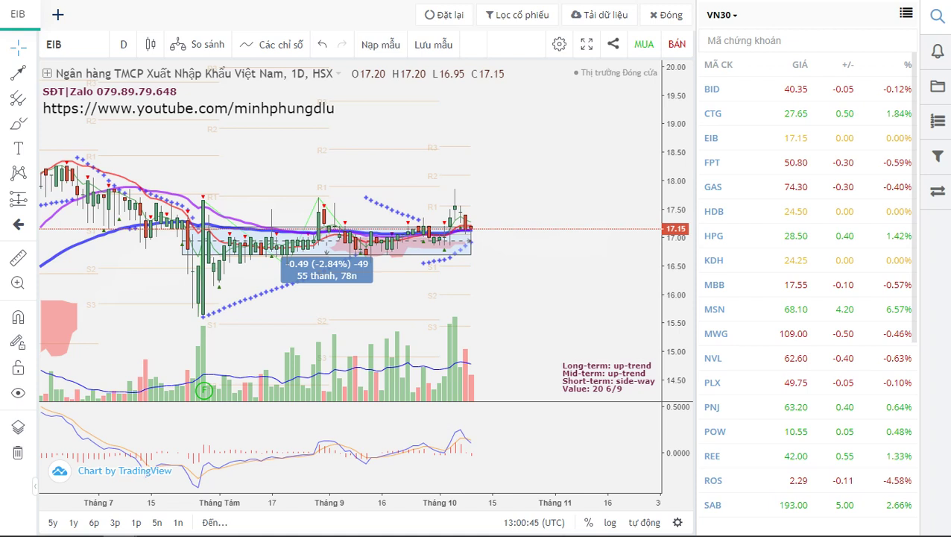
pyautogui.scroll(-5, 531, 299)
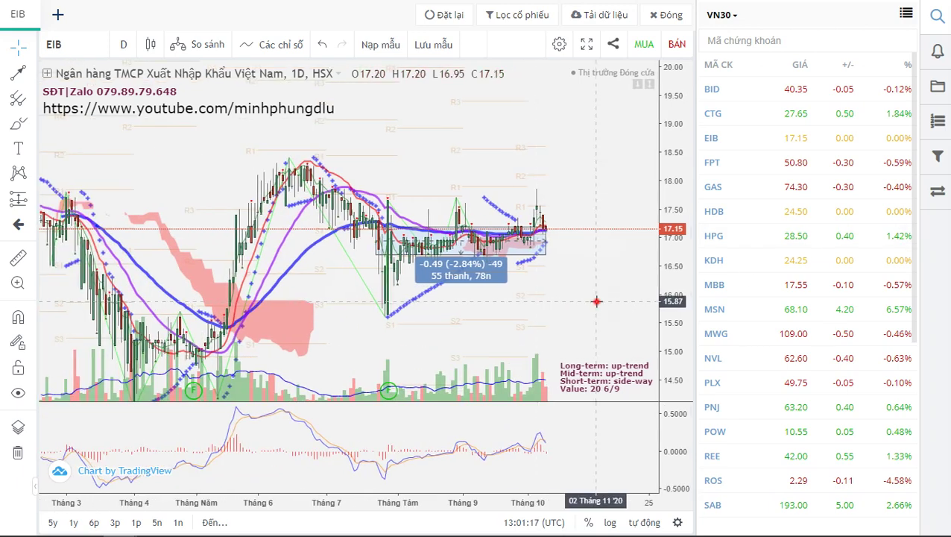
pyautogui.scroll(5, 560, 295)
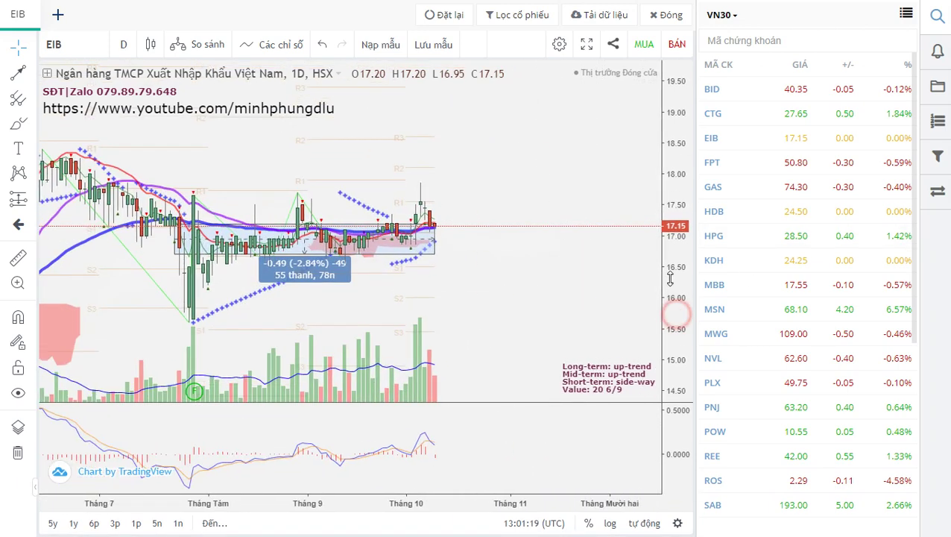
pyautogui.moveTo(669, 316); pyautogui.dragTo(669, 273)
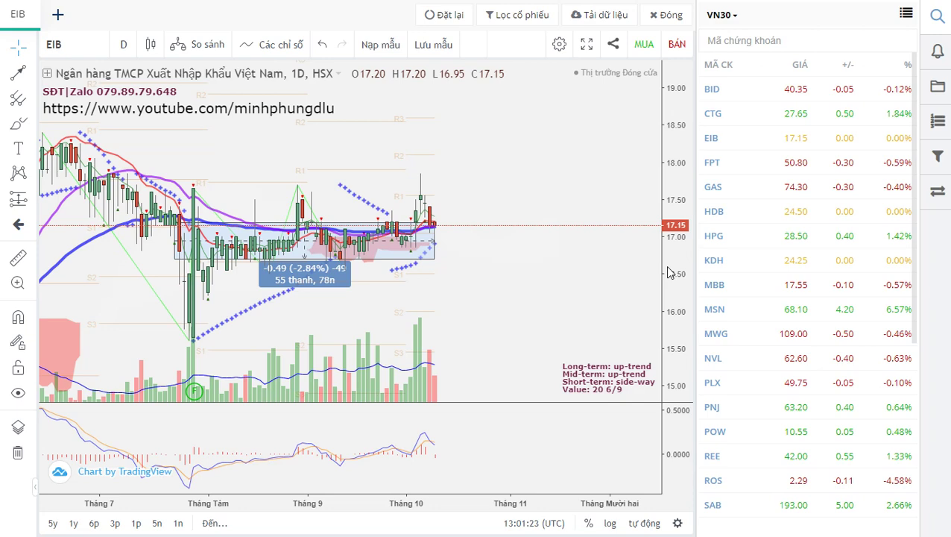
pyautogui.moveTo(544, 282); pyautogui.dragTo(587, 282)
pyautogui.scroll(2, 584, 282)
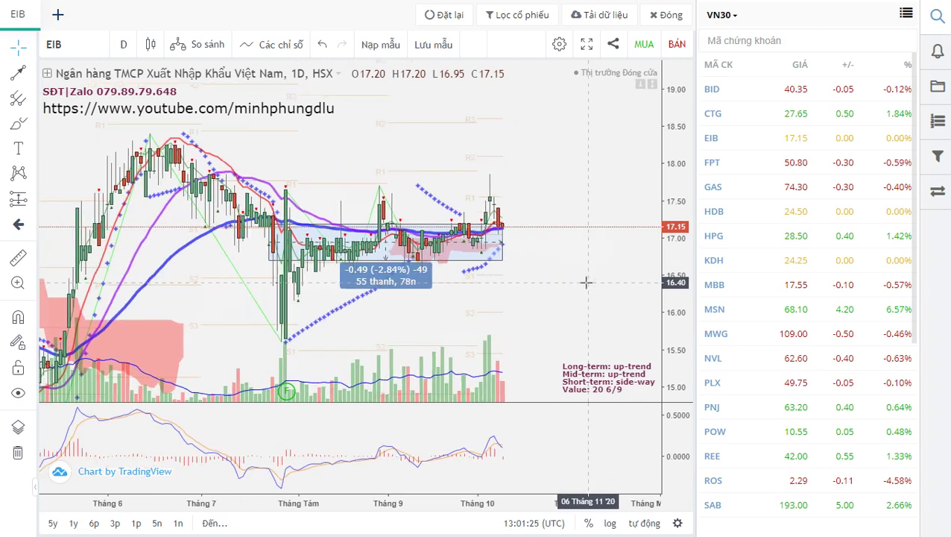
pyautogui.moveTo(675, 306); pyautogui.dragTo(676, 272)
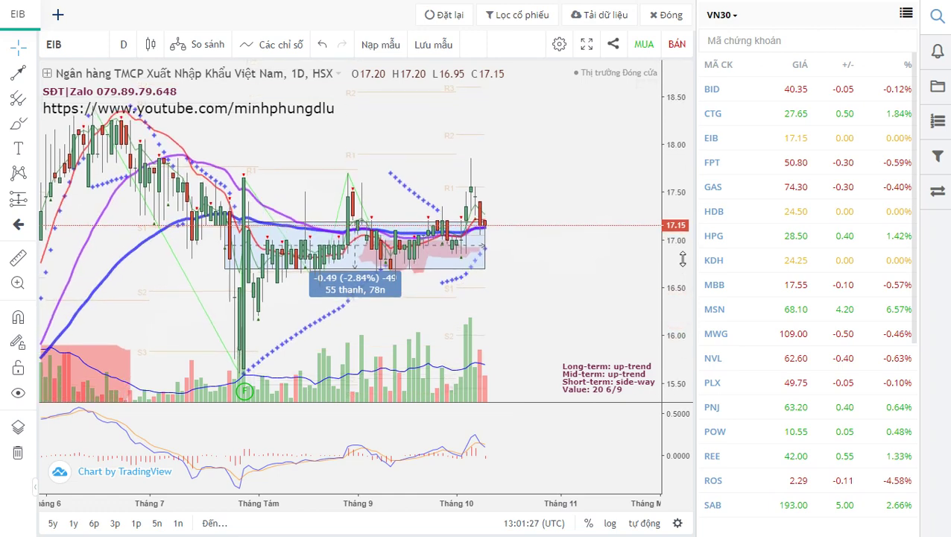
pyautogui.moveTo(537, 282); pyautogui.dragTo(565, 282)
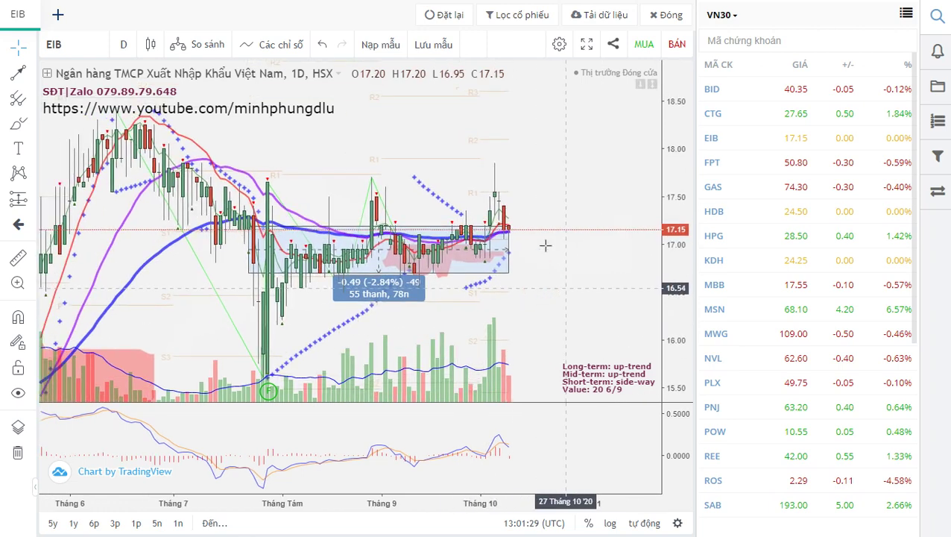
pyautogui.click(514, 269)
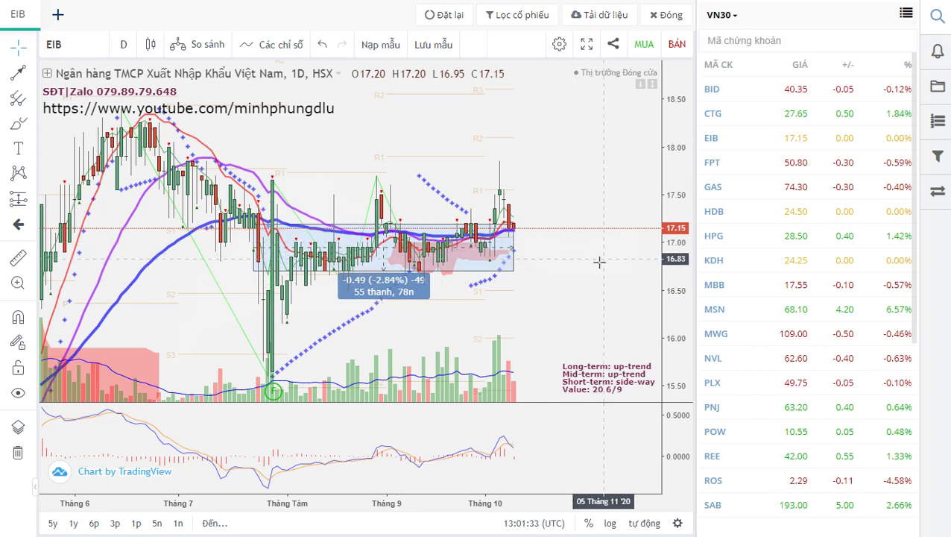
pyautogui.scroll(2, 601, 268)
pyautogui.scroll(-1, 601, 276)
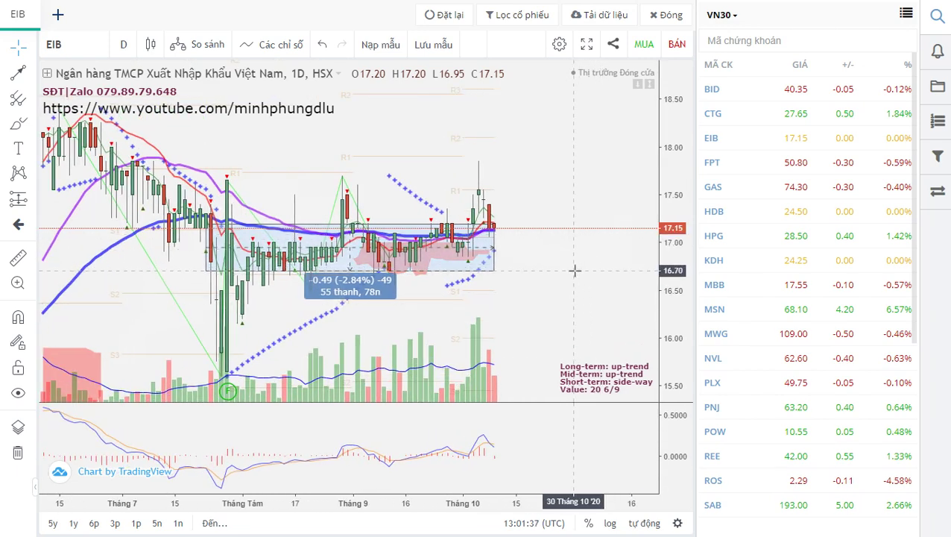
# Open FPT's chart from the VN30 list and examine its trend against the moving averages, projected red arrow and price history since January.
pyautogui.click(744, 161)
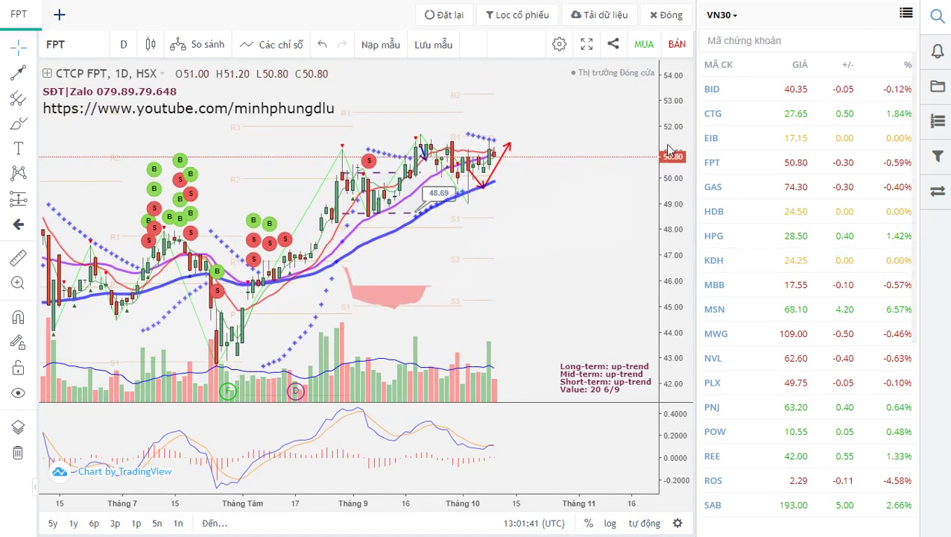
pyautogui.scroll(2, 596, 268)
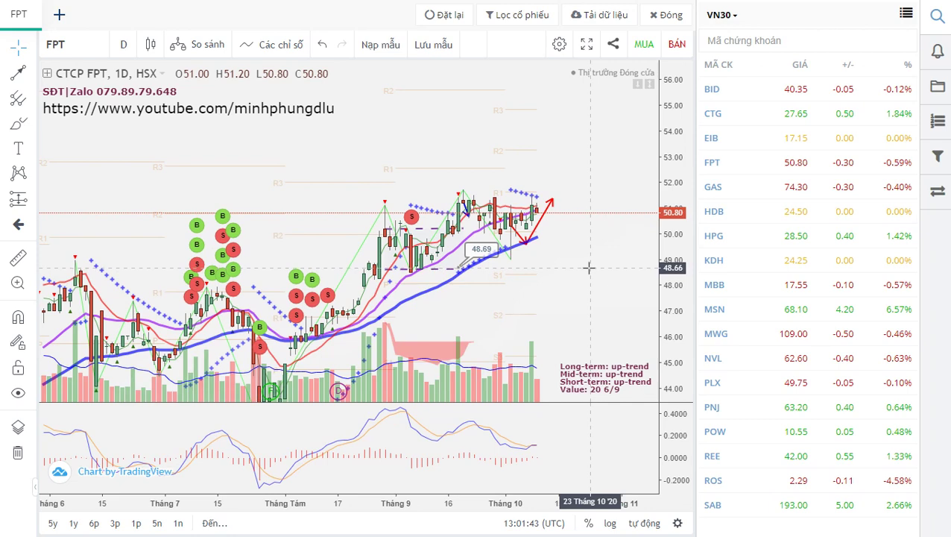
pyautogui.scroll(2, 589, 267)
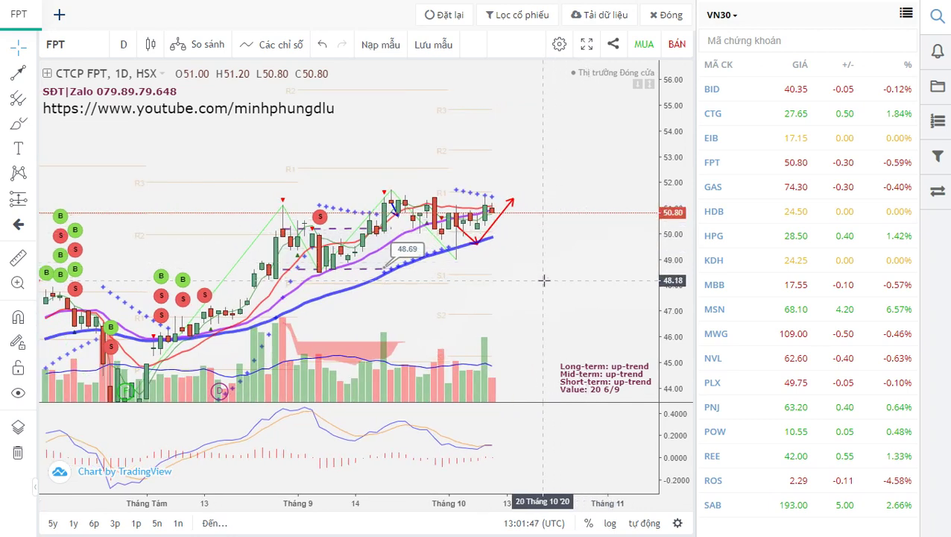
pyautogui.scroll(-4, 543, 280)
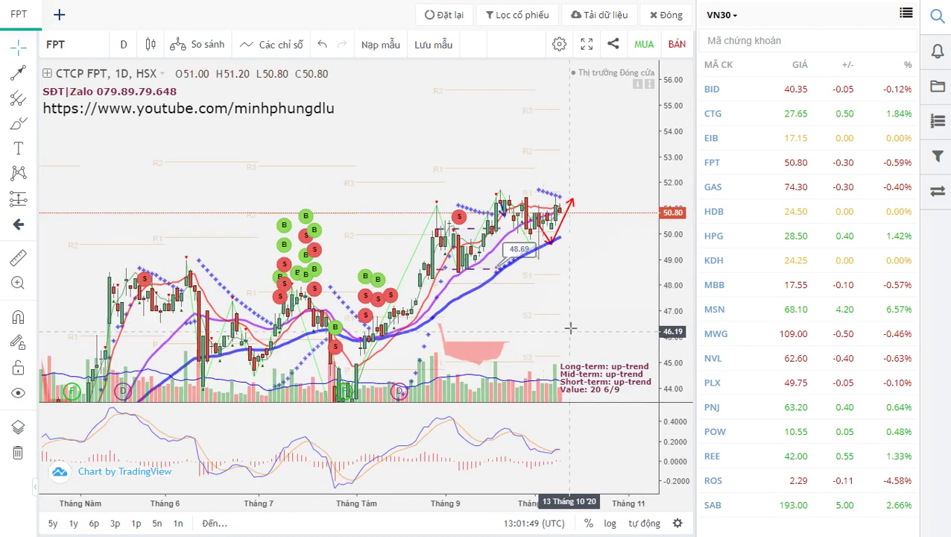
pyautogui.moveTo(569, 325); pyautogui.dragTo(613, 175)
pyautogui.scroll(-2, 544, 283)
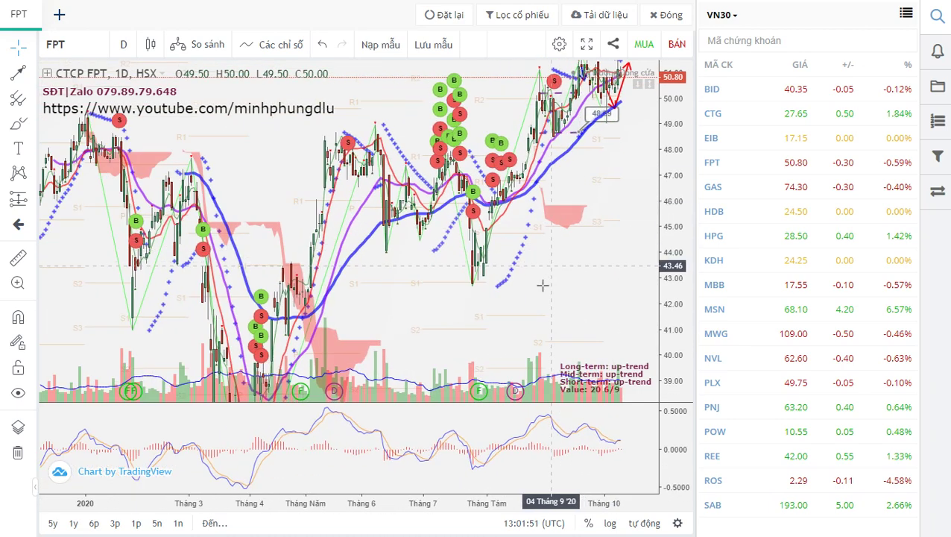
pyautogui.scroll(2, 544, 283)
pyautogui.moveTo(533, 278); pyautogui.dragTo(536, 308)
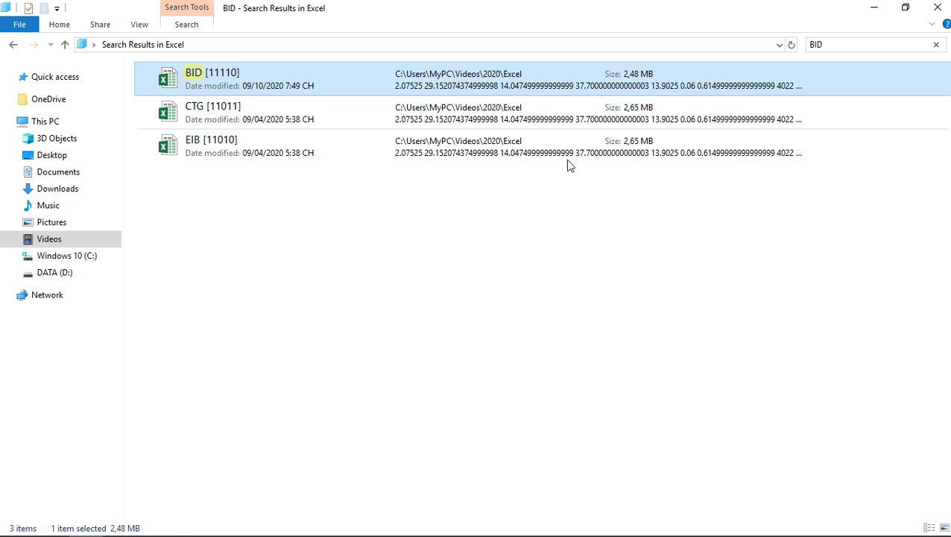
# Switch to File Explorer and search the Excel folder for the FPT valuation file.
pyautogui.click(815, 46)
pyautogui.write('F')
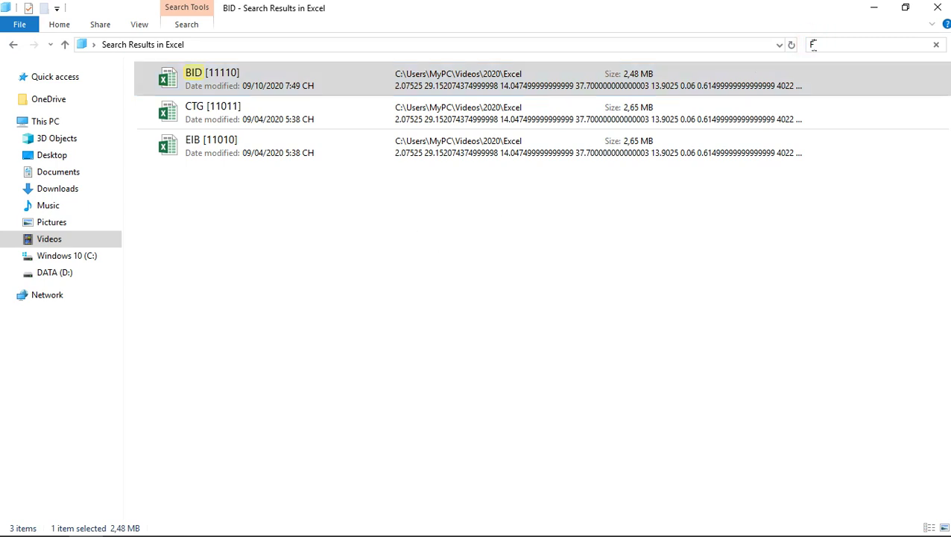
pyautogui.write('PT')
pyautogui.click(338, 150)
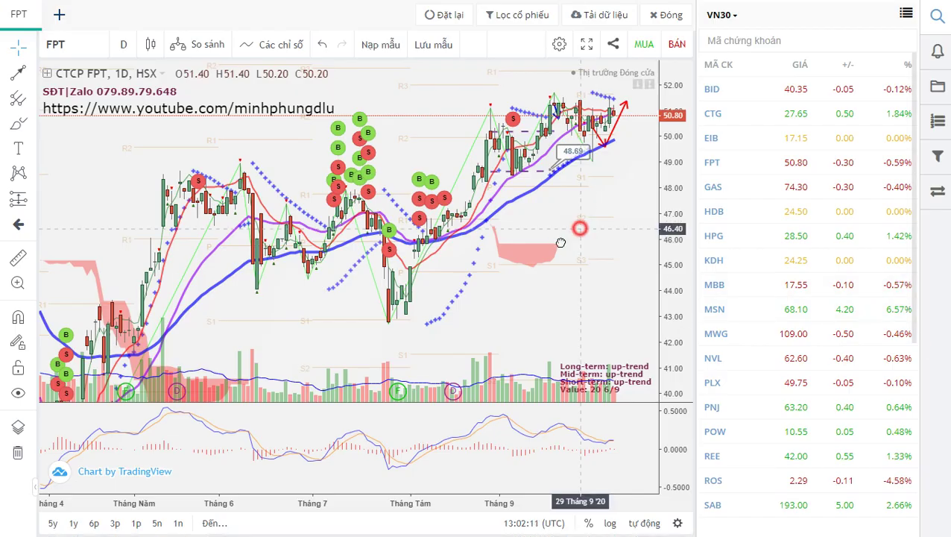
# Return to FPT's chart and examine its latest candles against the moving averages, the 48.69 callout and the price history since June.
pyautogui.moveTo(561, 243); pyautogui.dragTo(448, 225)
pyautogui.scroll(3, 474, 302)
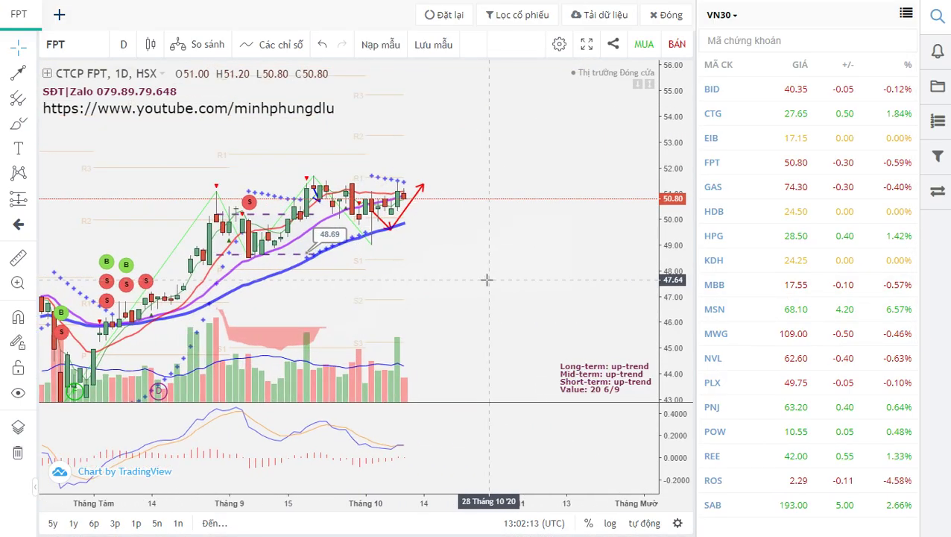
pyautogui.moveTo(414, 288); pyautogui.dragTo(563, 283)
pyautogui.scroll(2, 564, 284)
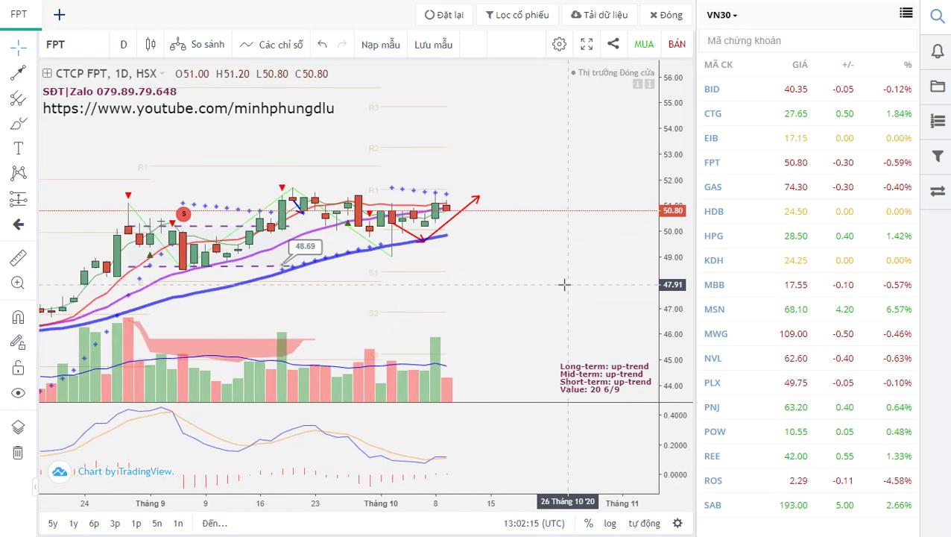
pyautogui.moveTo(505, 299); pyautogui.dragTo(584, 294)
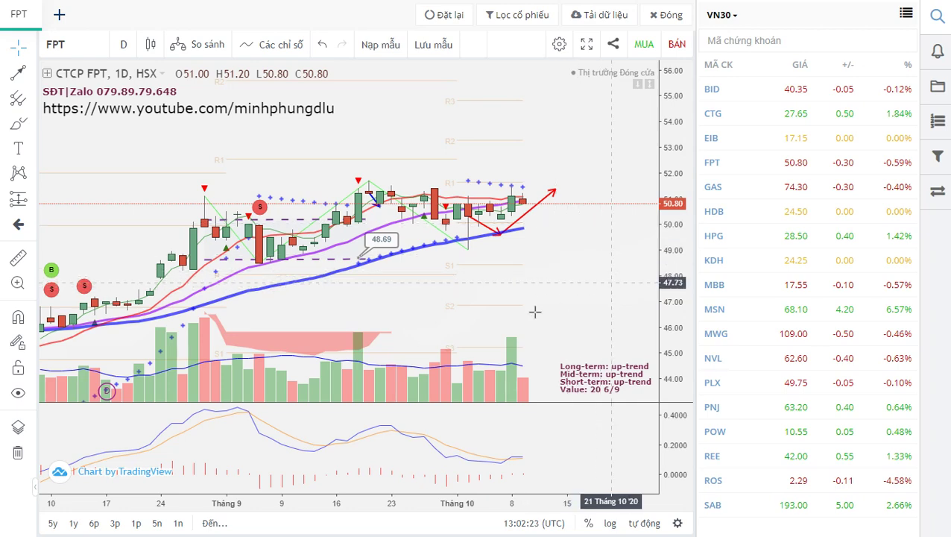
pyautogui.scroll(-5, 537, 312)
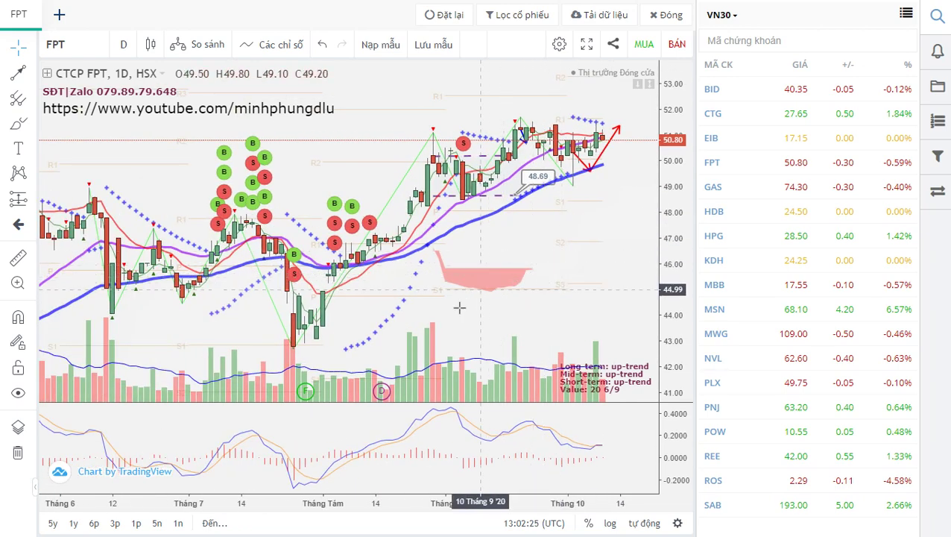
pyautogui.scroll(4, 613, 270)
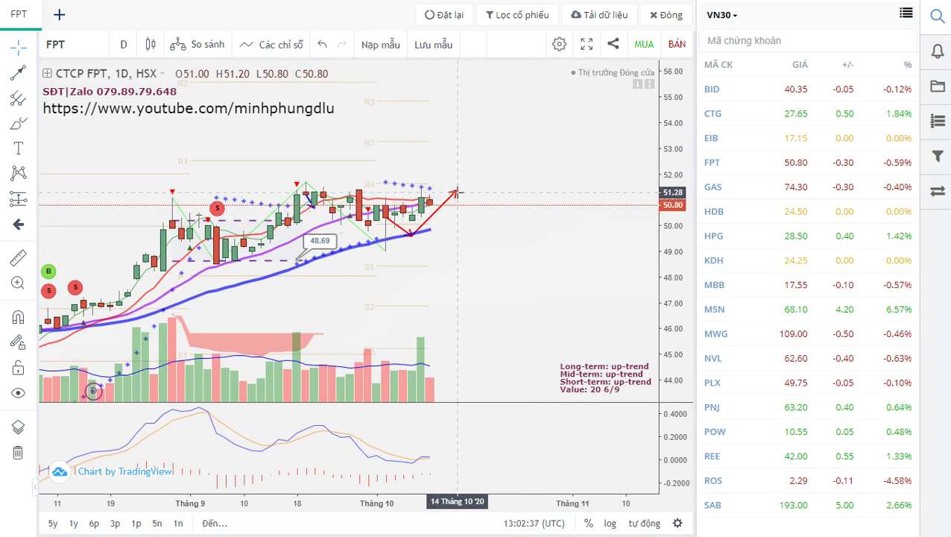
# Extend FPT's projected red arrow up to about 53.2 around 22 October and examine it against the recent price range.
pyautogui.moveTo(457, 195); pyautogui.dragTo(508, 142)
pyautogui.click(509, 250)
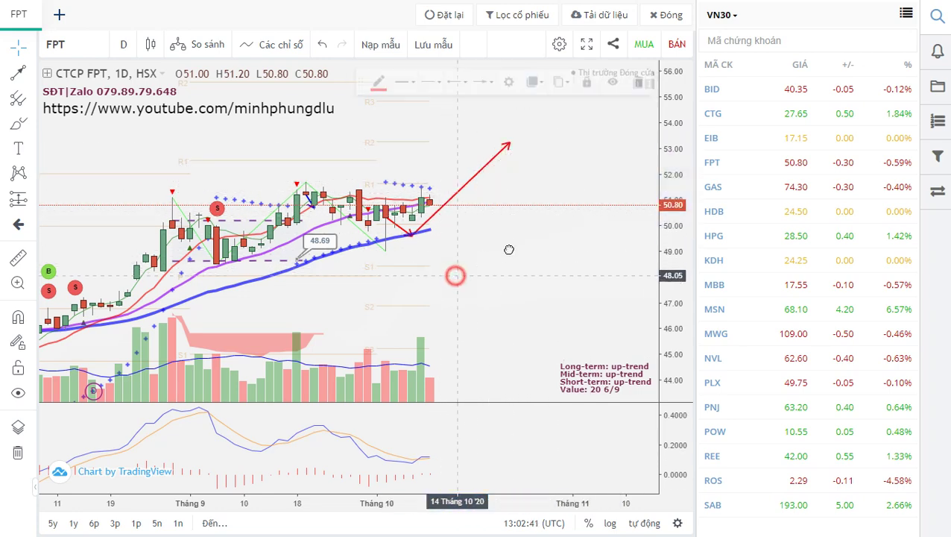
pyautogui.moveTo(509, 250); pyautogui.dragTo(541, 185)
pyautogui.scroll(-2, 522, 253)
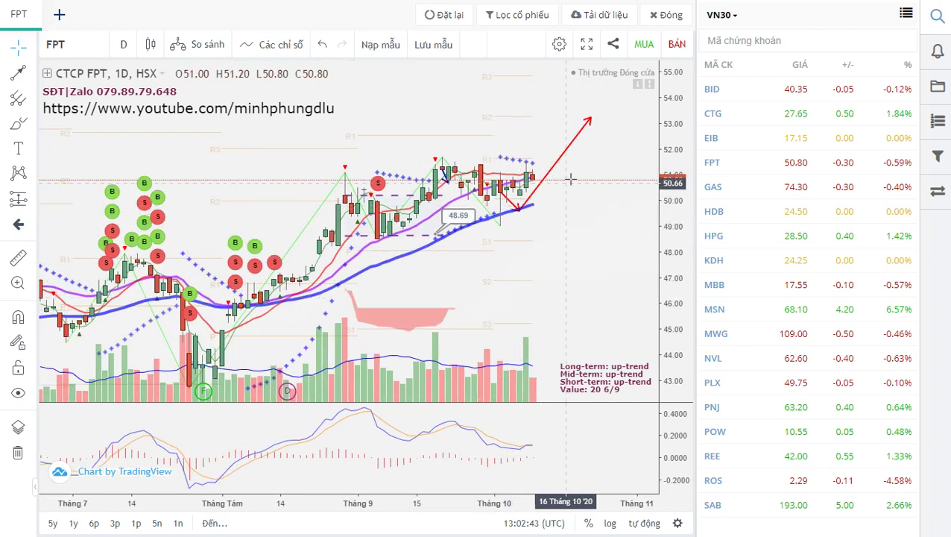
pyautogui.moveTo(559, 310); pyautogui.dragTo(545, 267)
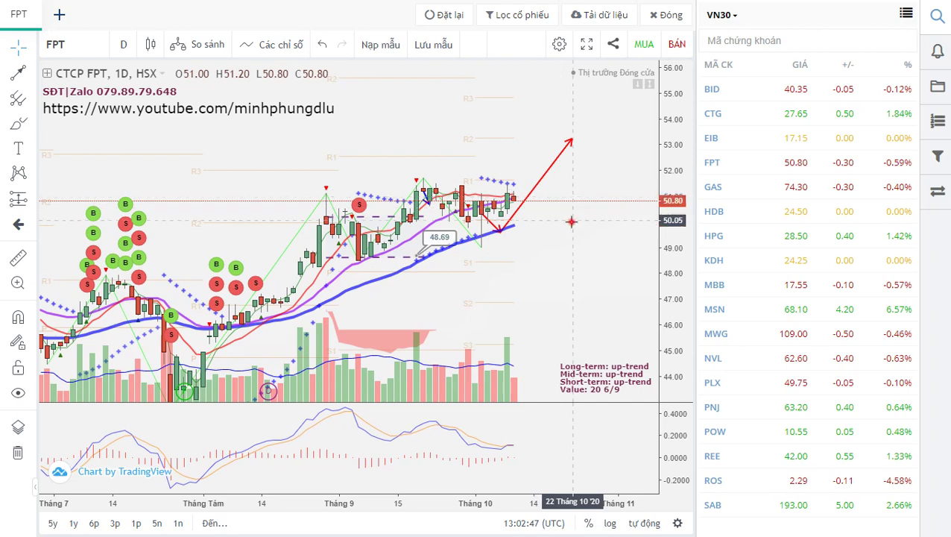
pyautogui.moveTo(574, 208); pyautogui.dragTo(552, 229)
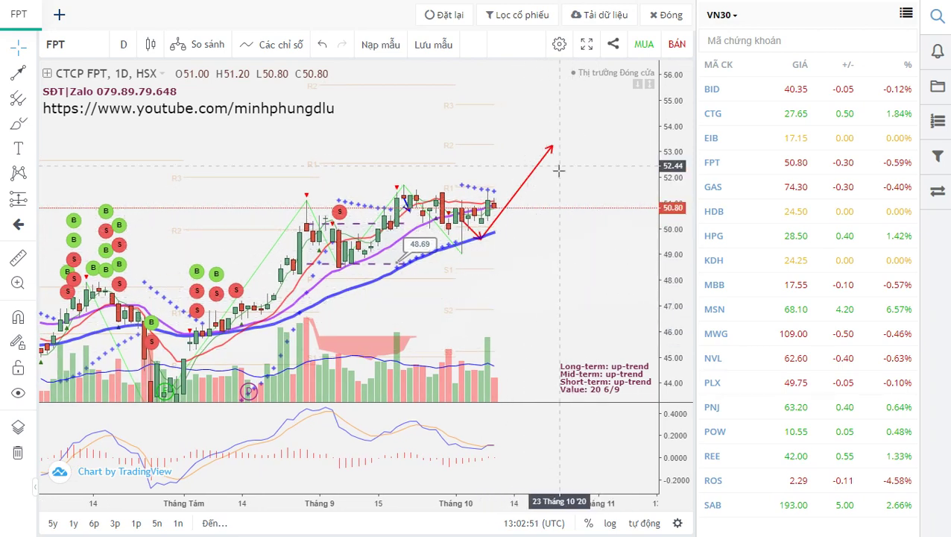
pyautogui.moveTo(559, 255); pyautogui.dragTo(566, 236)
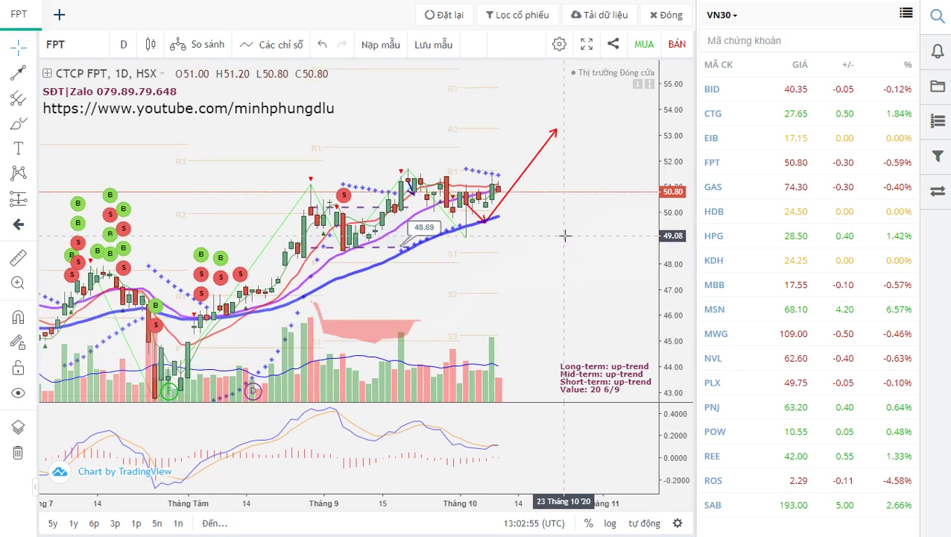
# Open GAS's chart from the VN30 list and examine its falling red trendline and projected arrow against the price history since March.
pyautogui.click(749, 195)
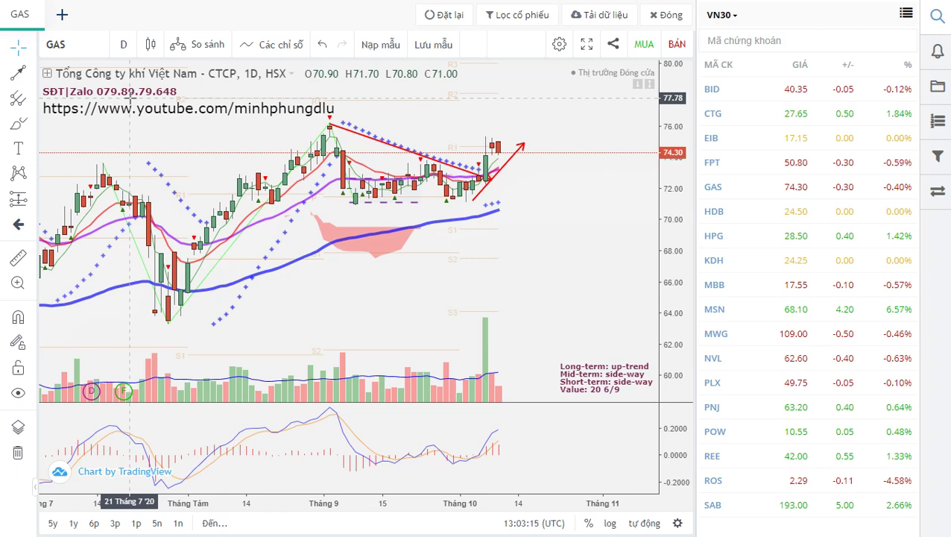
pyautogui.scroll(-3, 485, 328)
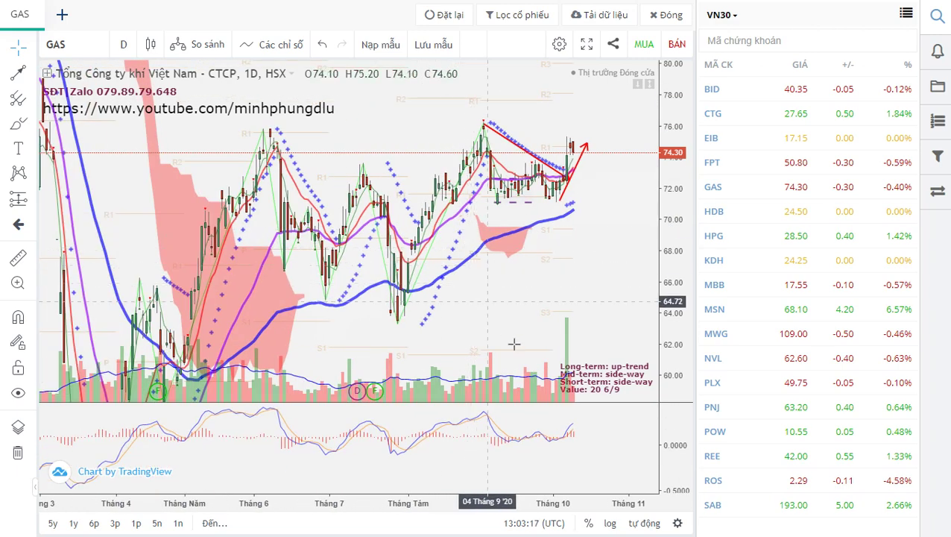
pyautogui.click(544, 320)
pyautogui.scroll(3, 548, 339)
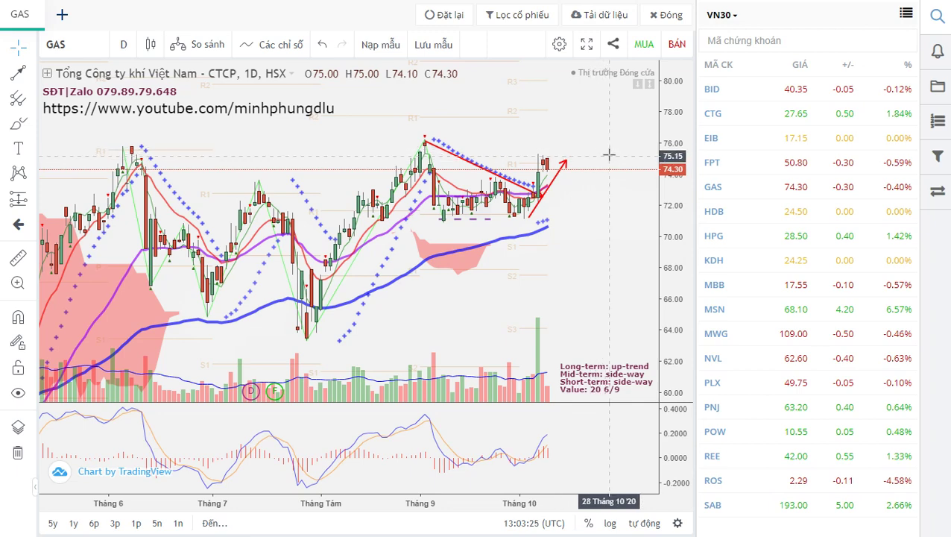
pyautogui.scroll(2, 609, 154)
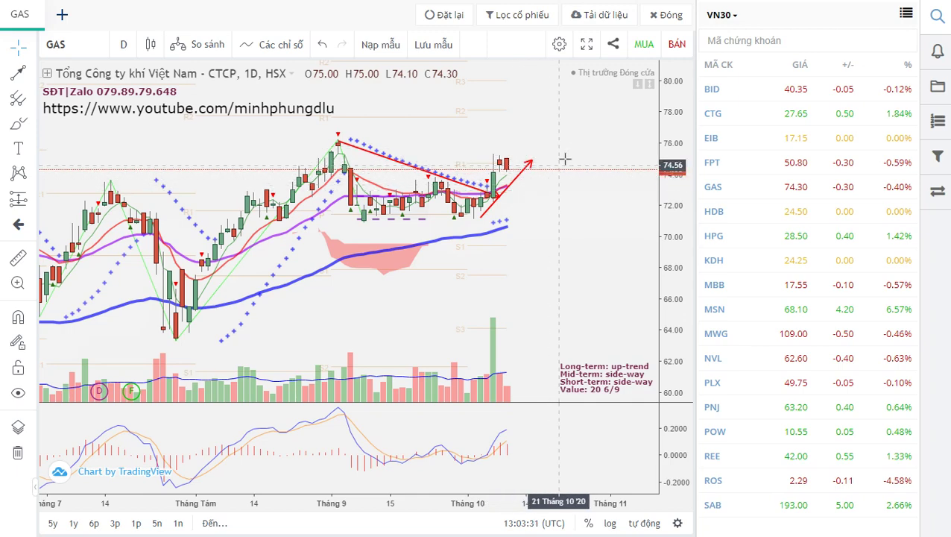
pyautogui.scroll(-4, 553, 205)
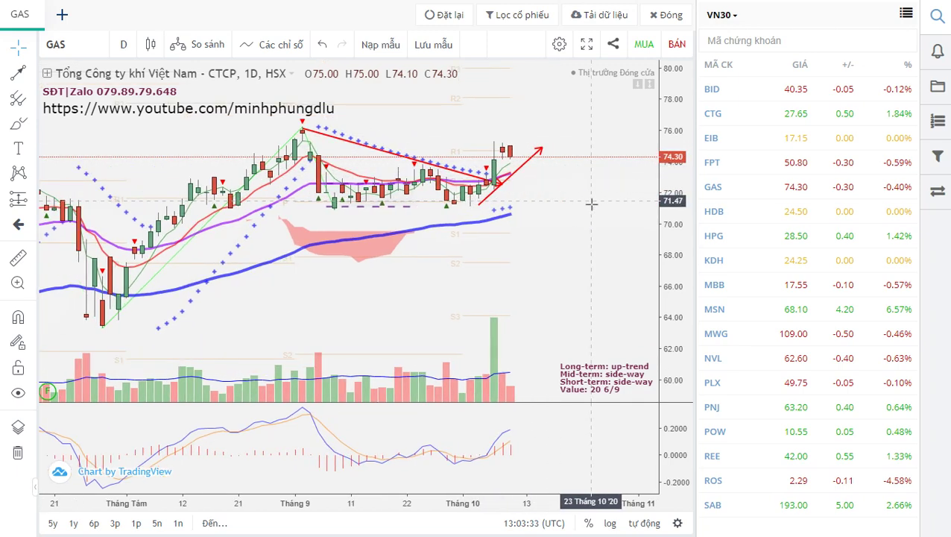
pyautogui.scroll(-2, 594, 213)
pyautogui.moveTo(583, 290); pyautogui.dragTo(551, 187)
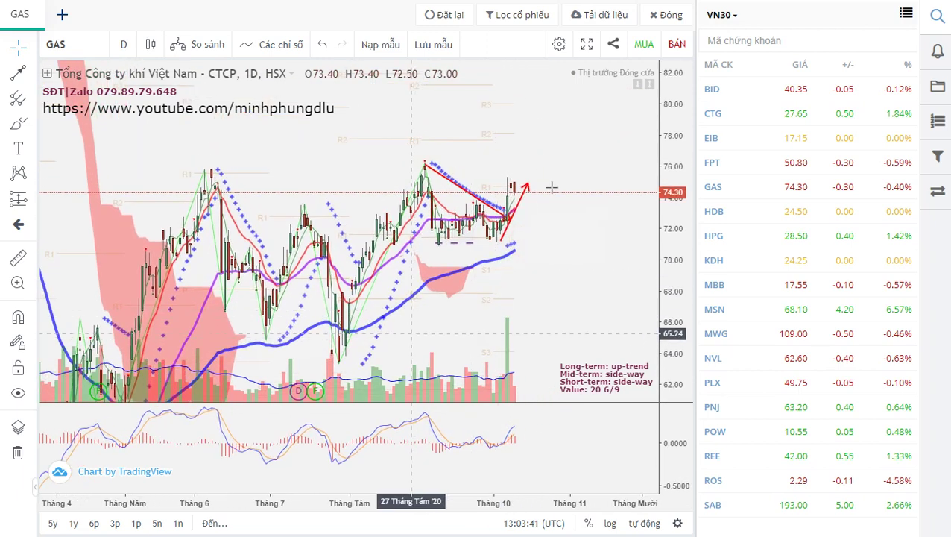
pyautogui.scroll(2, 548, 257)
pyautogui.moveTo(506, 272); pyautogui.dragTo(568, 246)
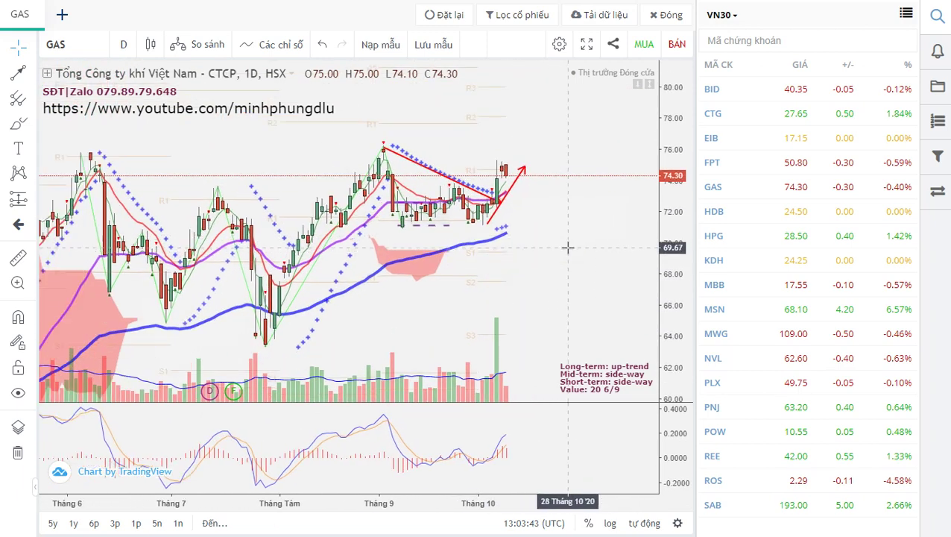
pyautogui.scroll(2, 568, 247)
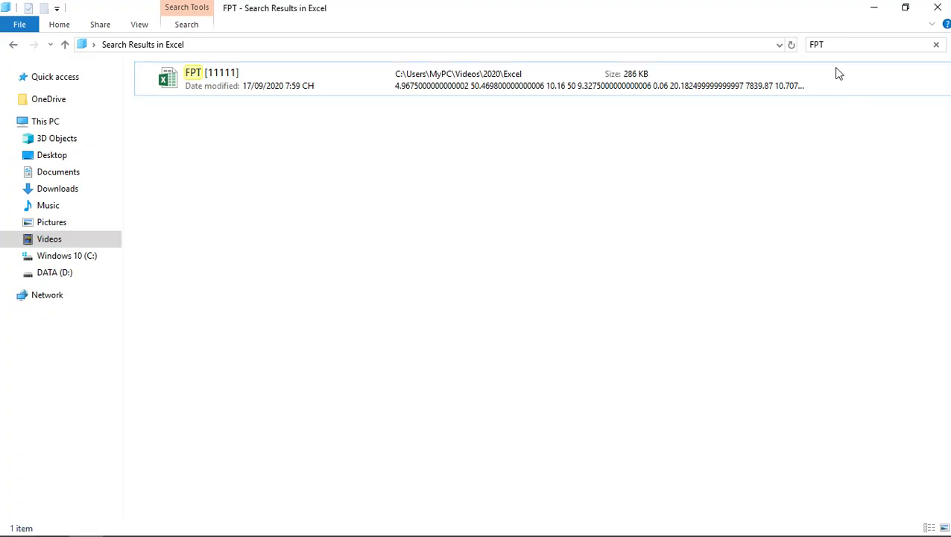
# Search the Excel folder in File Explorer for the GAS valuation file, look at it and return to the stock chart.
pyautogui.click(829, 45)
pyautogui.write('GAS')
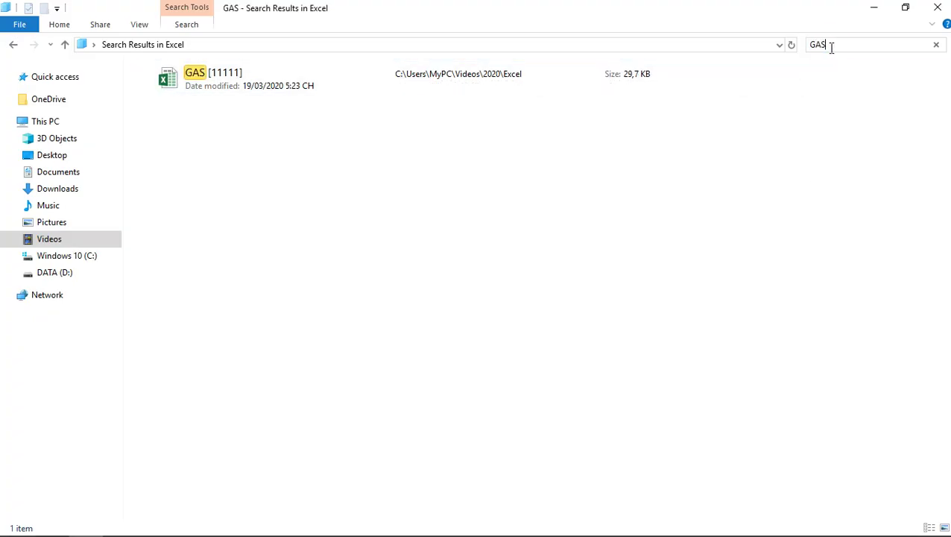
pyautogui.click(325, 236)
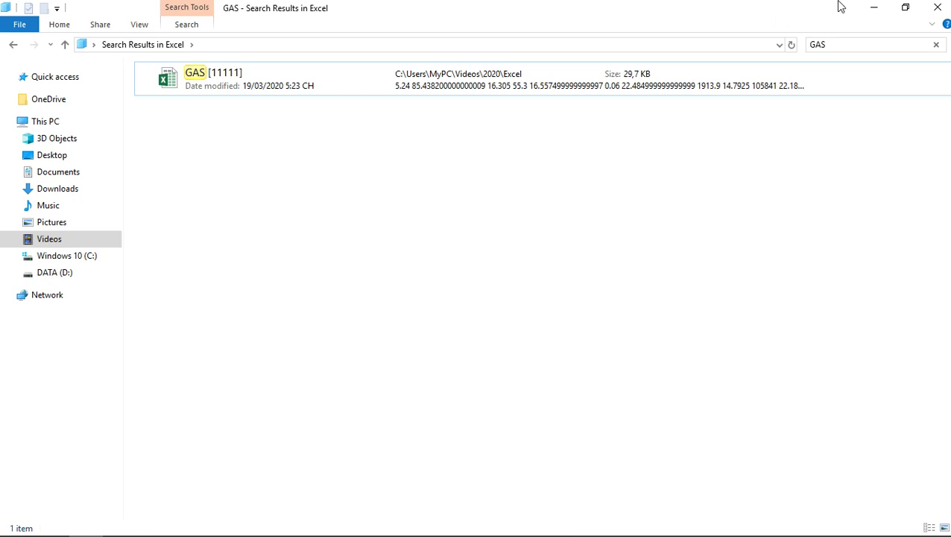
pyautogui.click(877, 13)
pyautogui.click(466, 276)
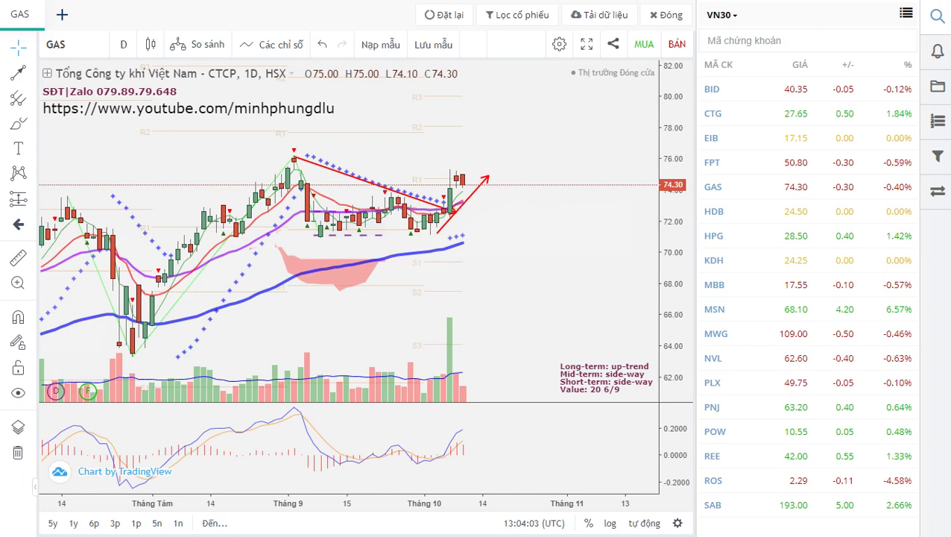
# Examine GAS's latest candles and volume against the red arrow, the moving averages and the earlier peaks near 76.
pyautogui.click(524, 283)
pyautogui.scroll(2, 537, 275)
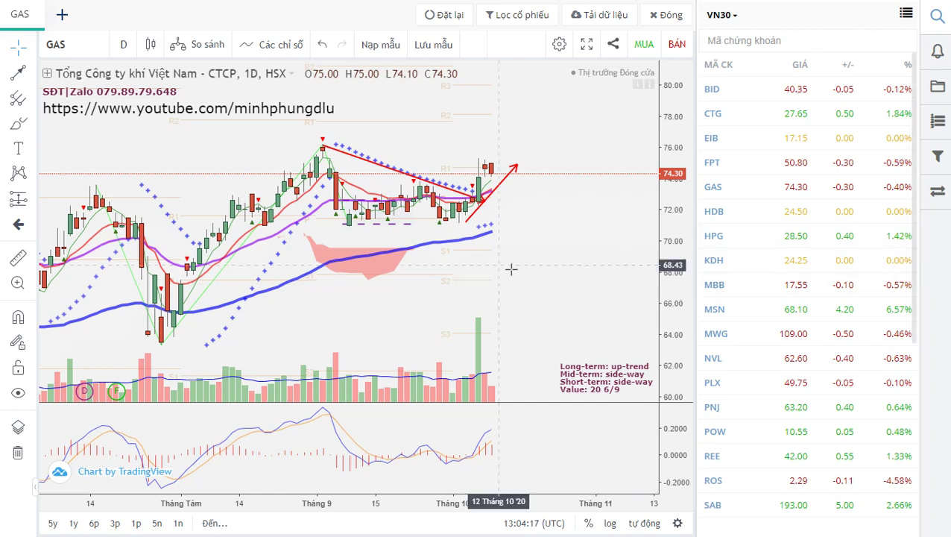
pyautogui.scroll(-3, 556, 250)
pyautogui.scroll(-1, 563, 252)
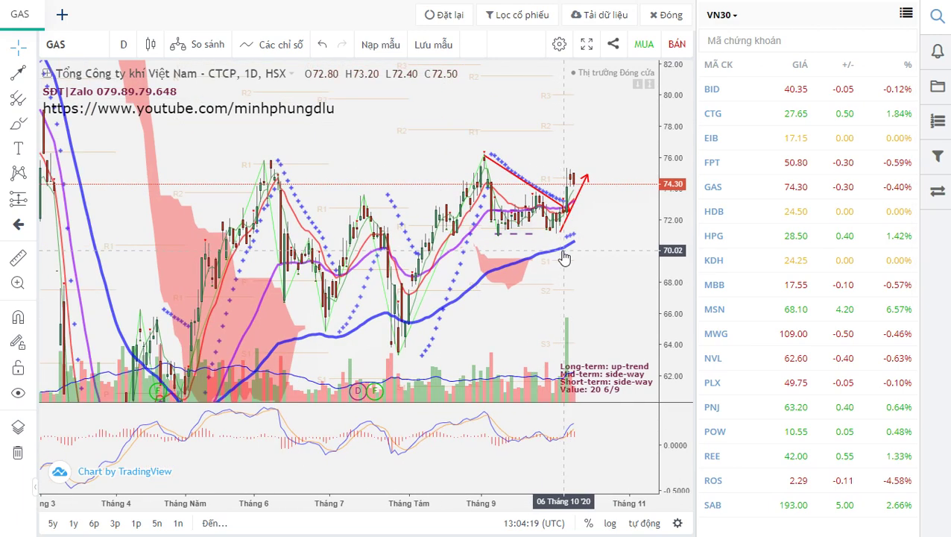
pyautogui.moveTo(569, 288); pyautogui.dragTo(553, 213)
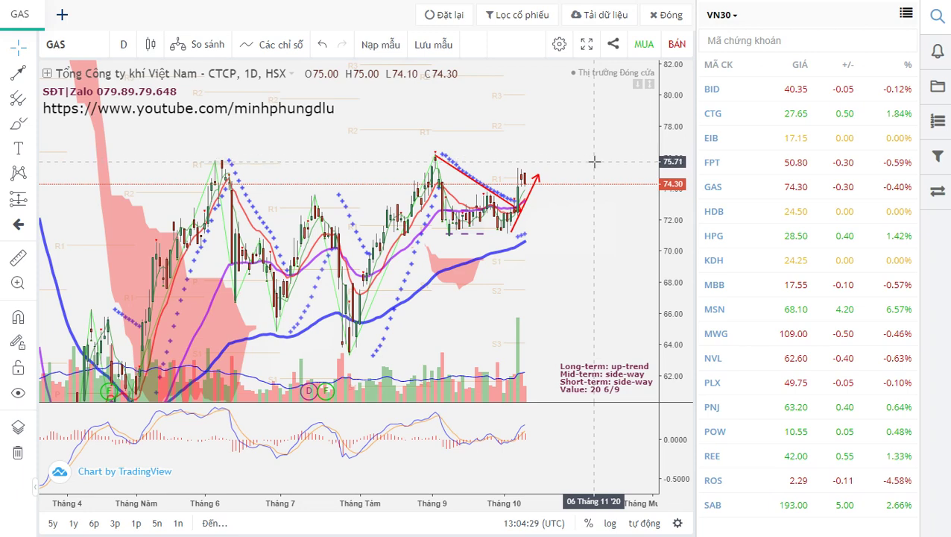
pyautogui.scroll(5, 594, 161)
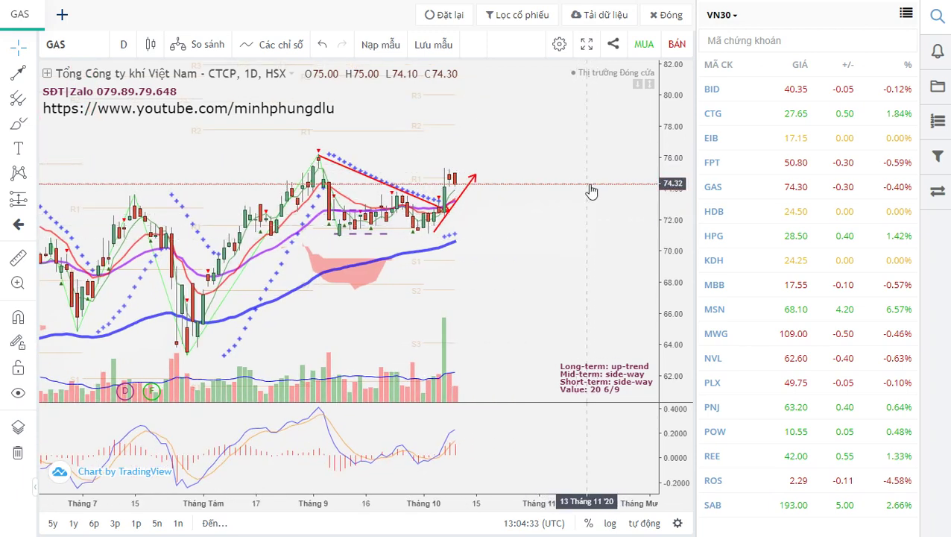
pyautogui.moveTo(573, 200); pyautogui.dragTo(565, 219)
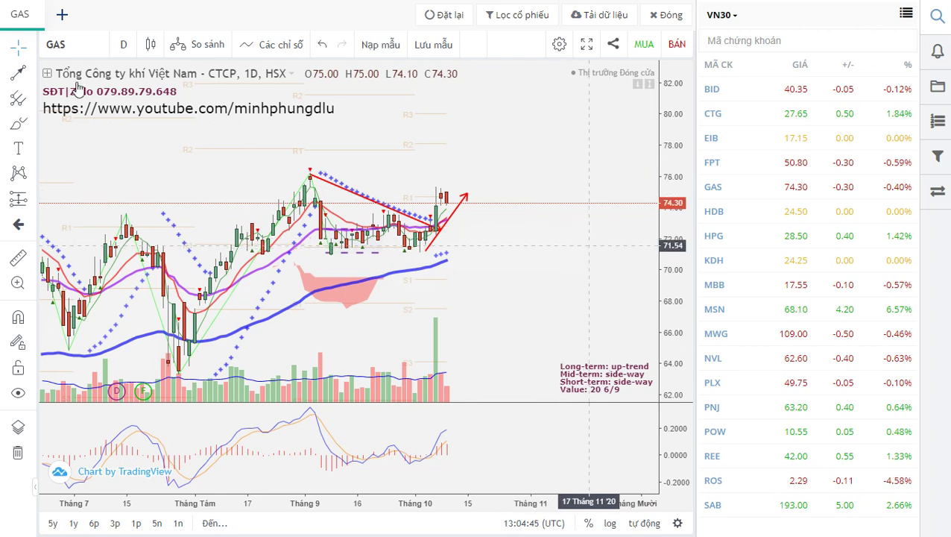
# Sketch a trial falling arrow on GAS's chart from about 74.41 on 15 October to about 71.45 on 30 October, and delete it.
pyautogui.click(18, 72)
pyautogui.click(467, 202)
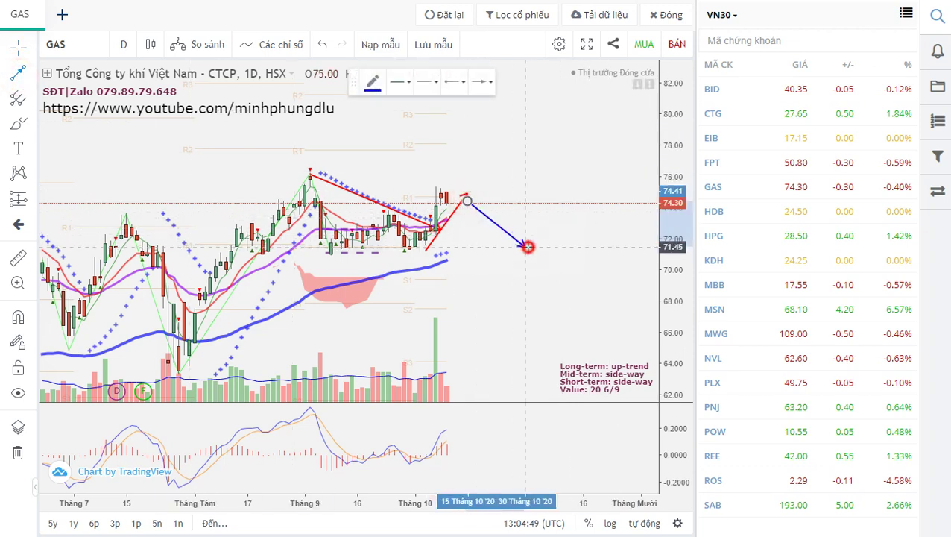
pyautogui.click(528, 246)
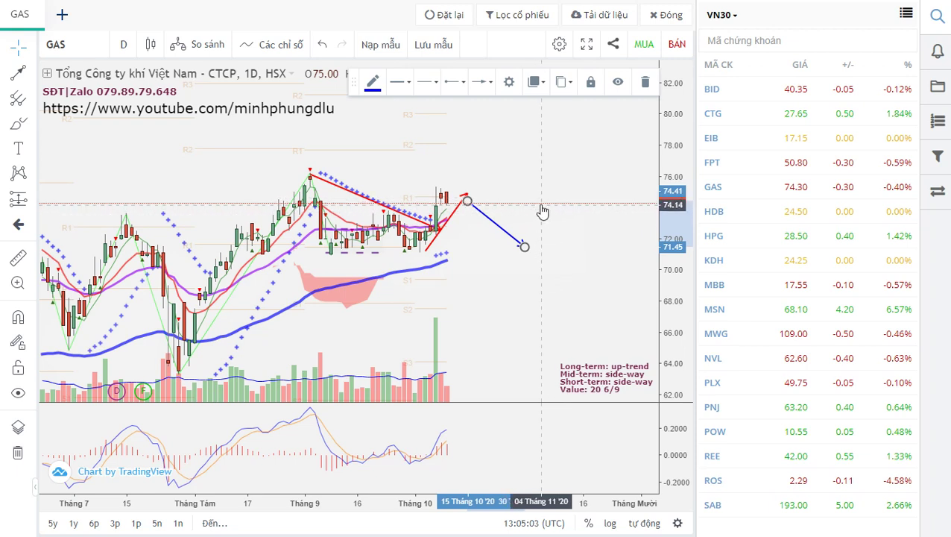
pyautogui.click(642, 82)
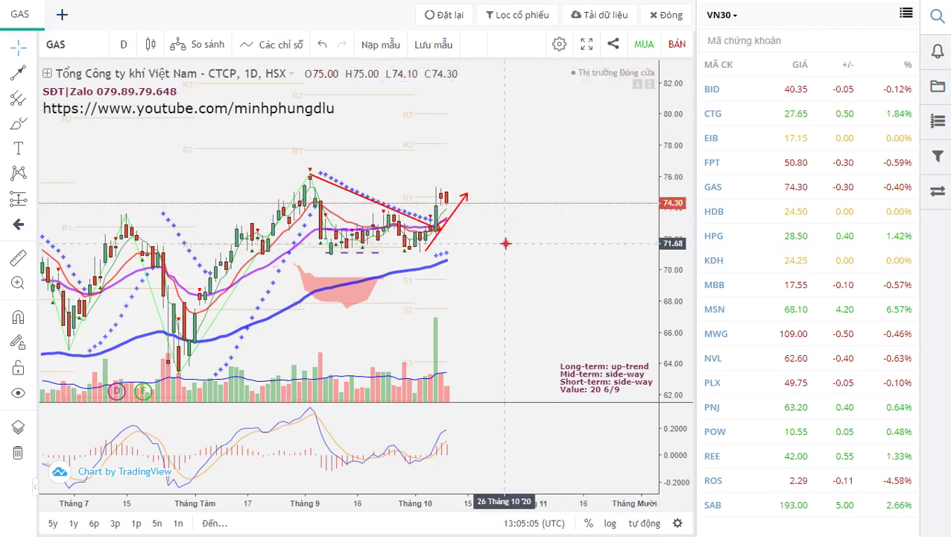
pyautogui.moveTo(505, 240)
pyautogui.mouseDown()
pyautogui.moveTo(565, 244)
pyautogui.moveTo(510, 251)
pyautogui.mouseUp()
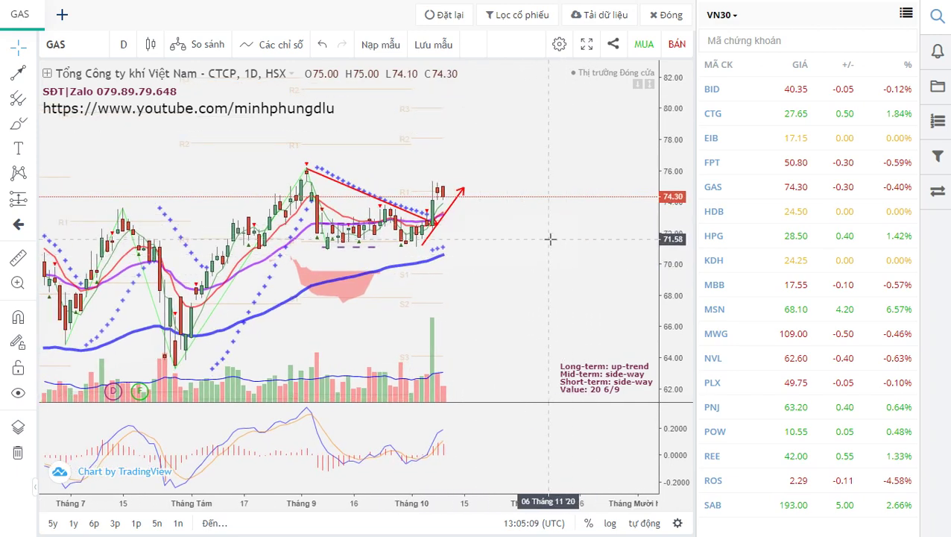
pyautogui.moveTo(548, 255); pyautogui.dragTo(553, 254)
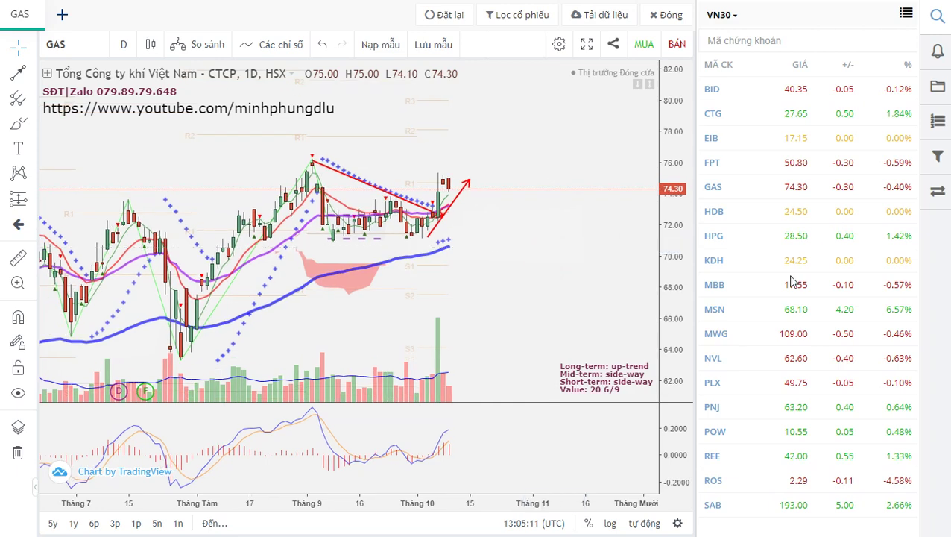
# Open HDB's chart from the VN30 list and examine its recent candles against the projected red arrows.
pyautogui.click(754, 215)
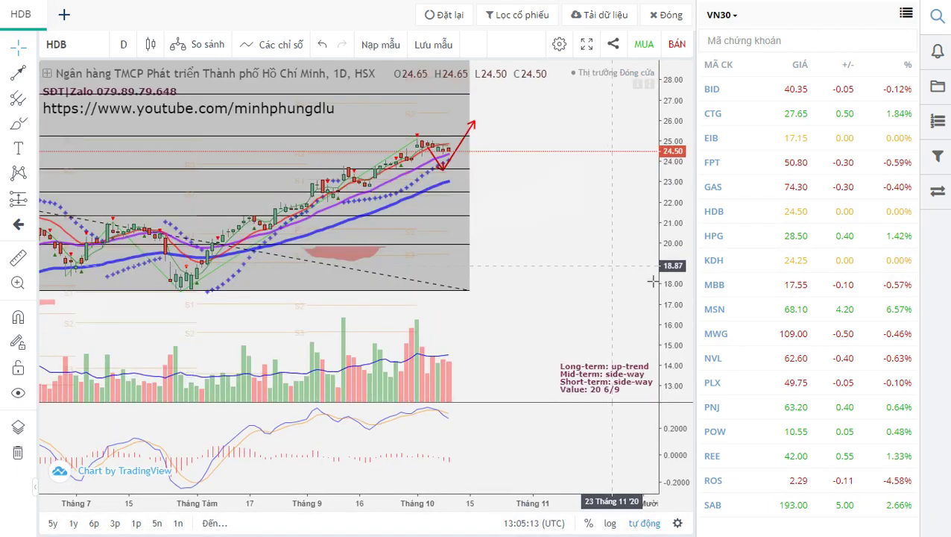
pyautogui.moveTo(675, 298); pyautogui.dragTo(675, 268)
pyautogui.moveTo(586, 236); pyautogui.dragTo(570, 330)
pyautogui.scroll(5, 570, 329)
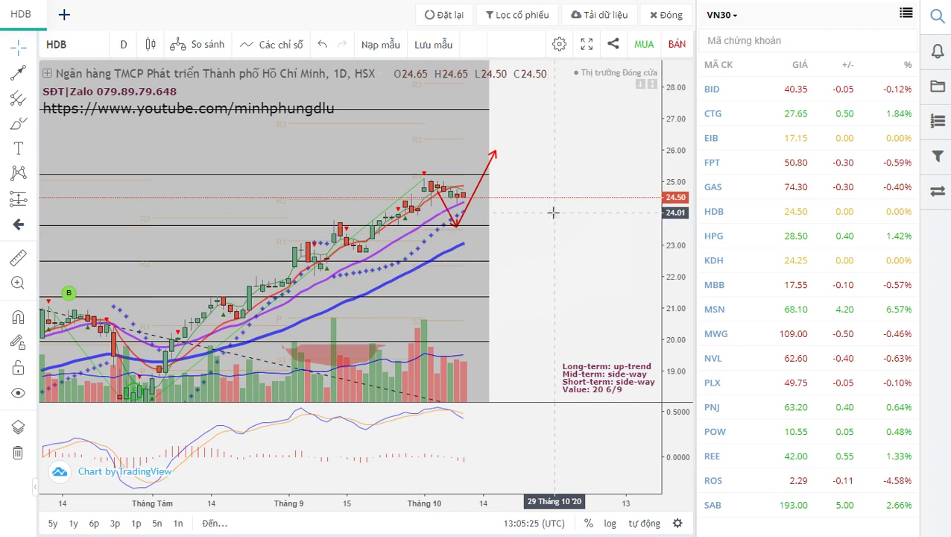
pyautogui.click(545, 260)
pyautogui.moveTo(561, 239)
pyautogui.mouseDown()
pyautogui.moveTo(574, 234)
pyautogui.moveTo(592, 249)
pyautogui.moveTo(591, 241)
pyautogui.moveTo(567, 261)
pyautogui.moveTo(556, 216)
pyautogui.moveTo(562, 234)
pyautogui.mouseUp()
pyautogui.click(564, 282)
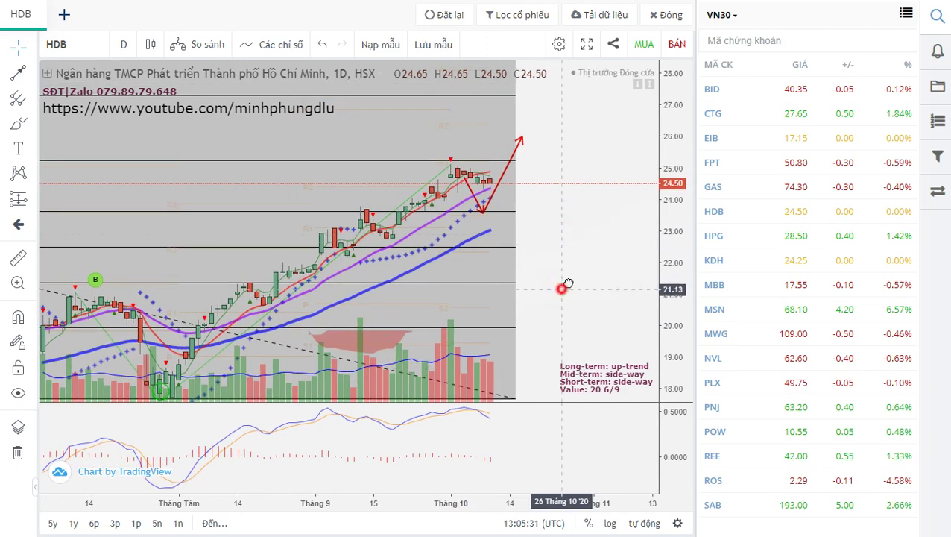
# Examine HDB's rise since June against the Fibonacci levels, from the July low up to the 1 level at 27.30.
pyautogui.scroll(-5, 605, 244)
pyautogui.moveTo(622, 252)
pyautogui.mouseDown()
pyautogui.moveTo(611, 158)
pyautogui.moveTo(570, 265)
pyautogui.mouseUp()
pyautogui.moveTo(581, 195); pyautogui.dragTo(583, 285)
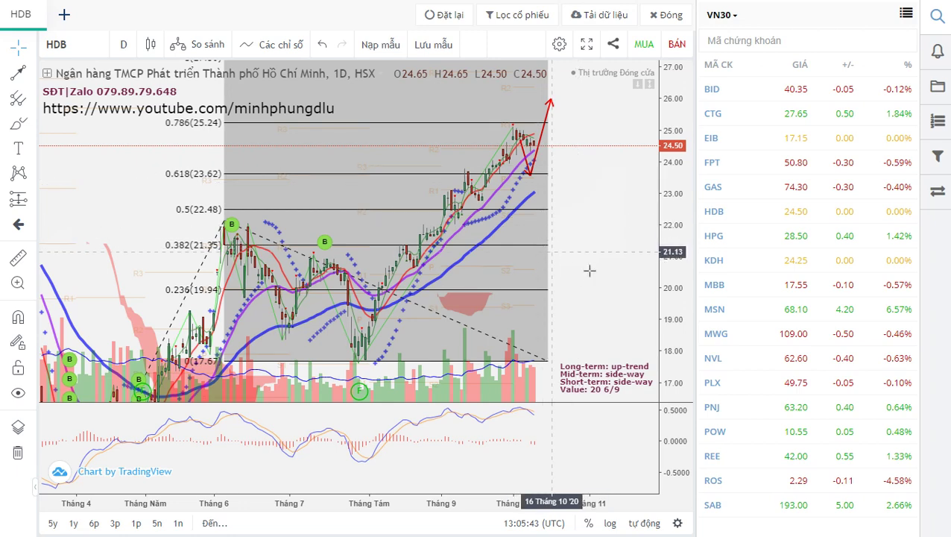
pyautogui.moveTo(589, 265); pyautogui.dragTo(576, 225)
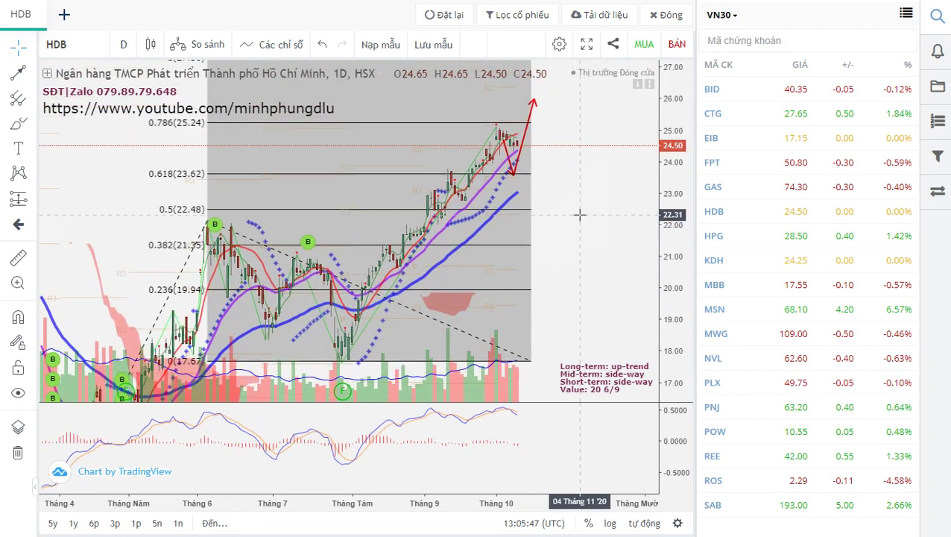
pyautogui.moveTo(586, 258); pyautogui.dragTo(565, 289)
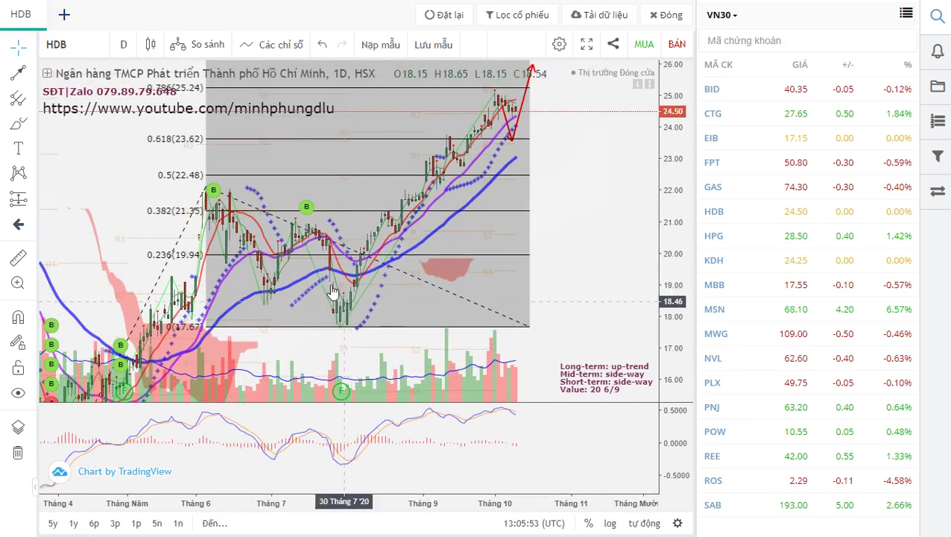
pyautogui.moveTo(620, 149); pyautogui.dragTo(549, 281)
pyautogui.moveTo(553, 201); pyautogui.dragTo(602, 251)
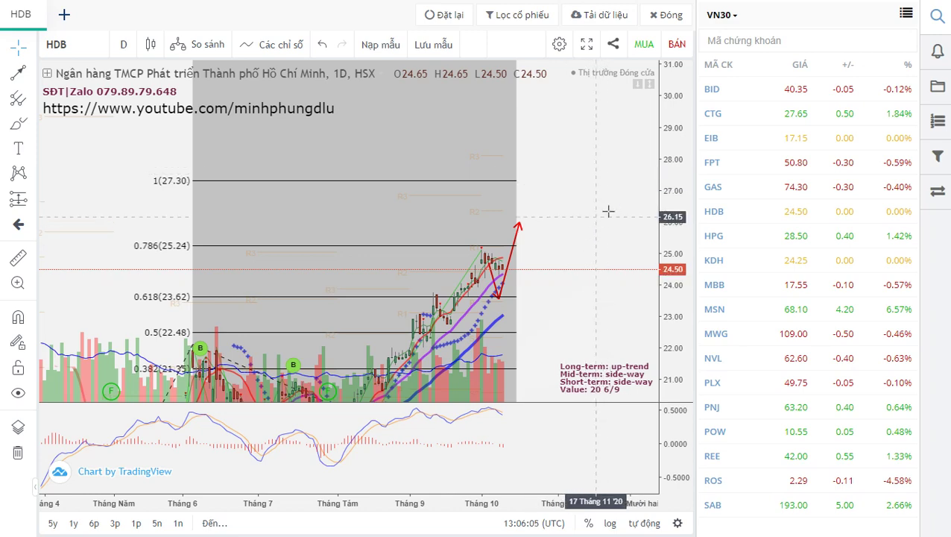
pyautogui.moveTo(608, 227); pyautogui.dragTo(543, 224)
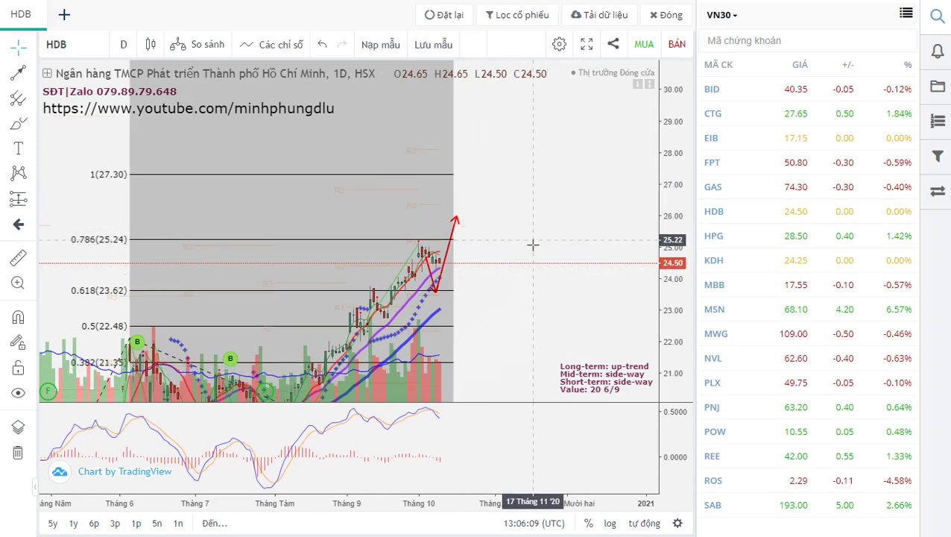
# Shorten HDB's falling red arrow so that it ends at about 23.87 on 8 October.
pyautogui.scroll(4, 488, 298)
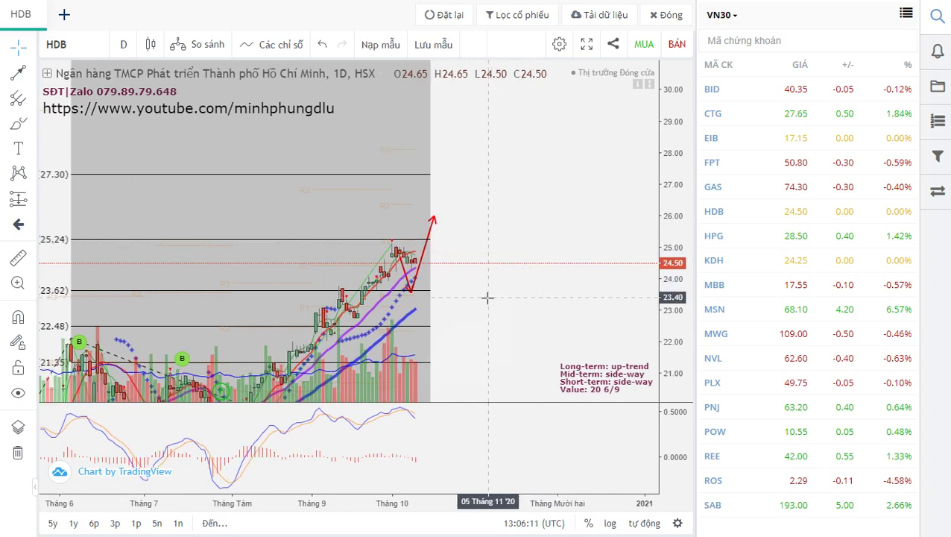
pyautogui.scroll(5, 569, 259)
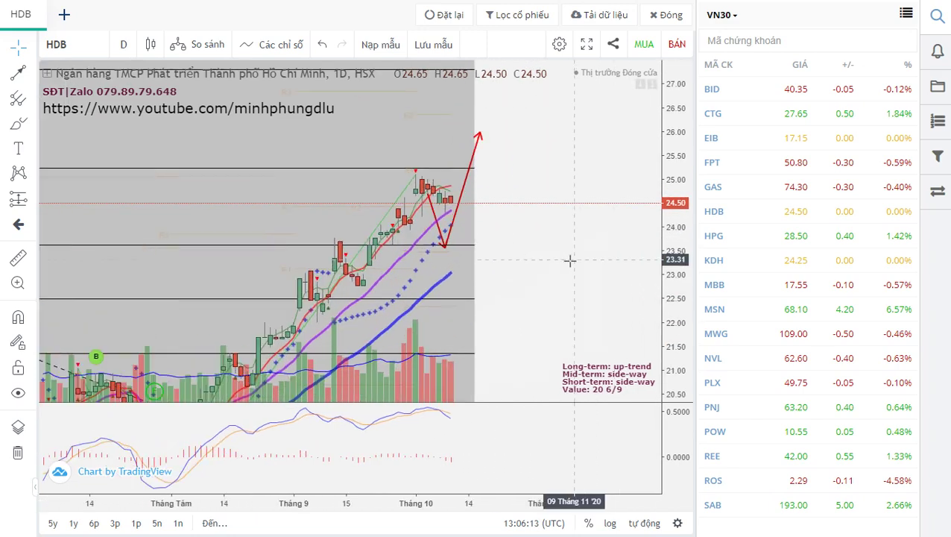
pyautogui.moveTo(459, 282); pyautogui.dragTo(542, 277)
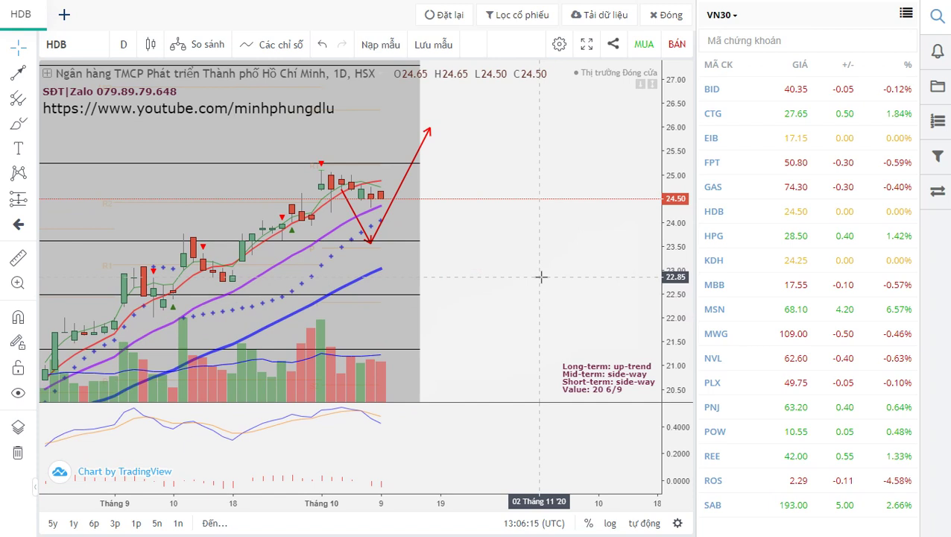
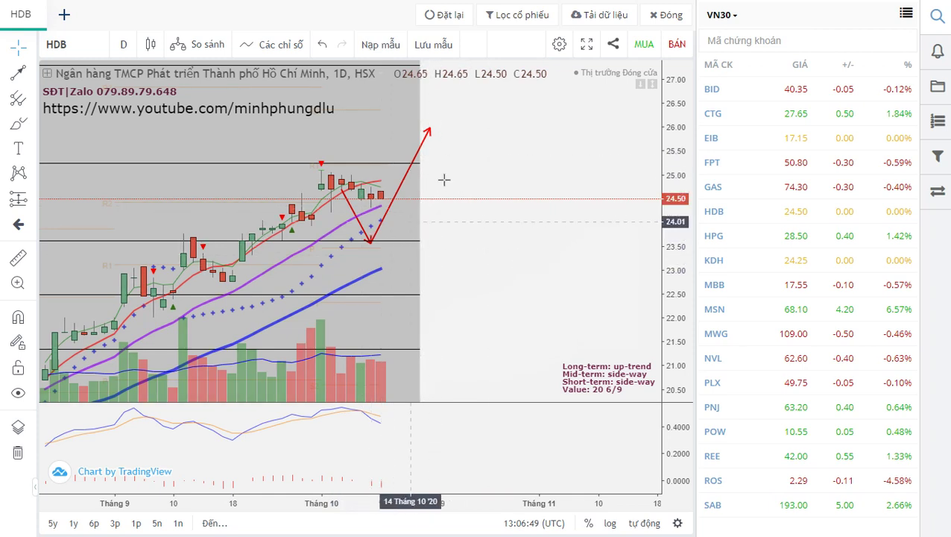
pyautogui.click(372, 245)
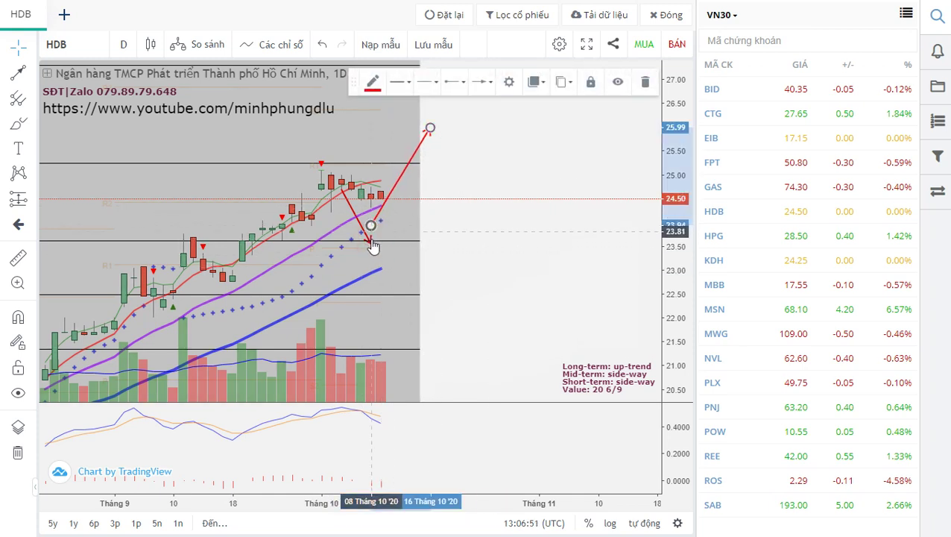
pyautogui.moveTo(370, 245); pyautogui.dragTo(371, 228)
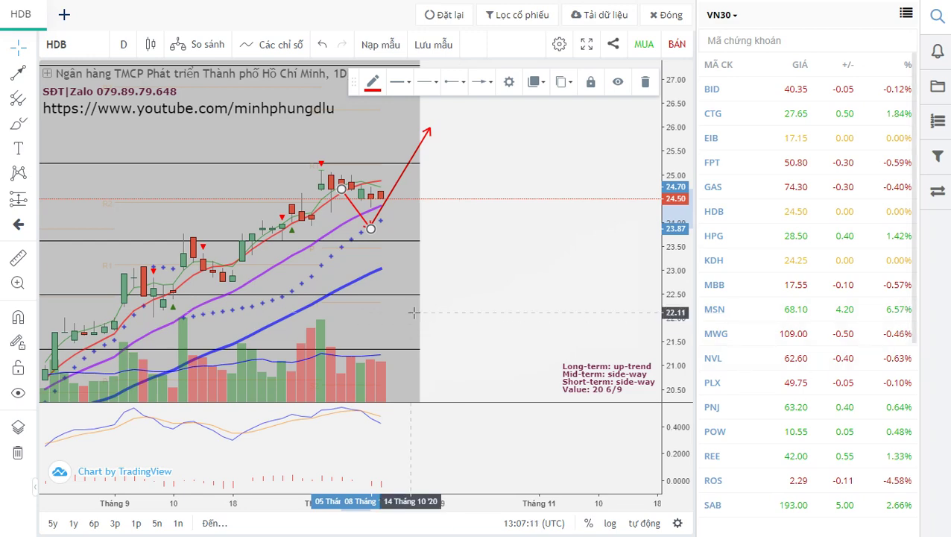
pyautogui.scroll(-3, 451, 255)
pyautogui.scroll(3, 551, 277)
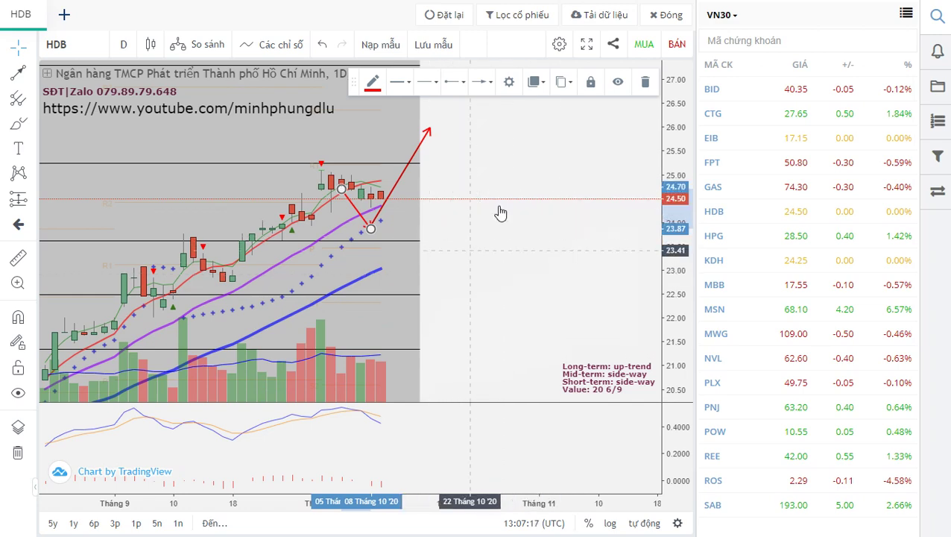
pyautogui.click(496, 264)
# Measure HDB's mid-September pullback and the current pullback down to the falling arrow's tip to compare their depth.
pyautogui.scroll(-3, 546, 262)
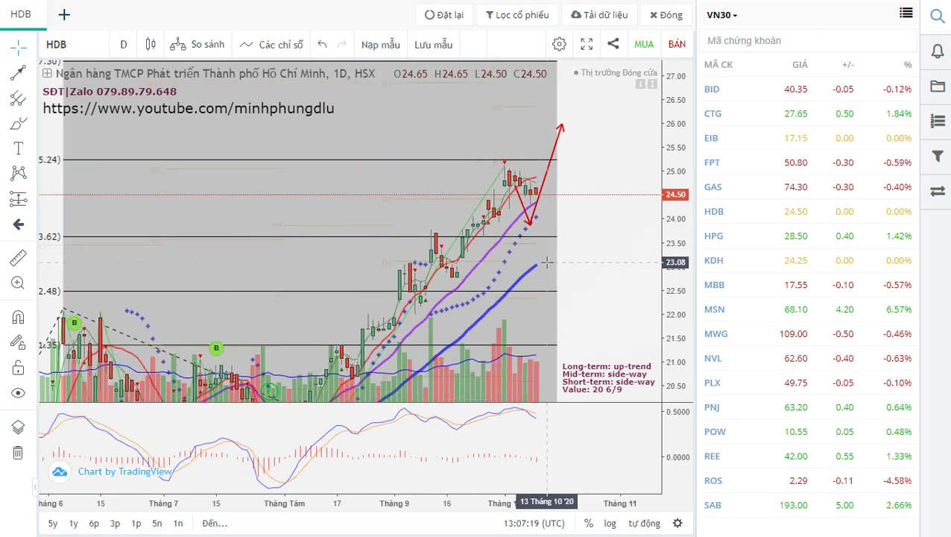
pyautogui.scroll(3, 548, 263)
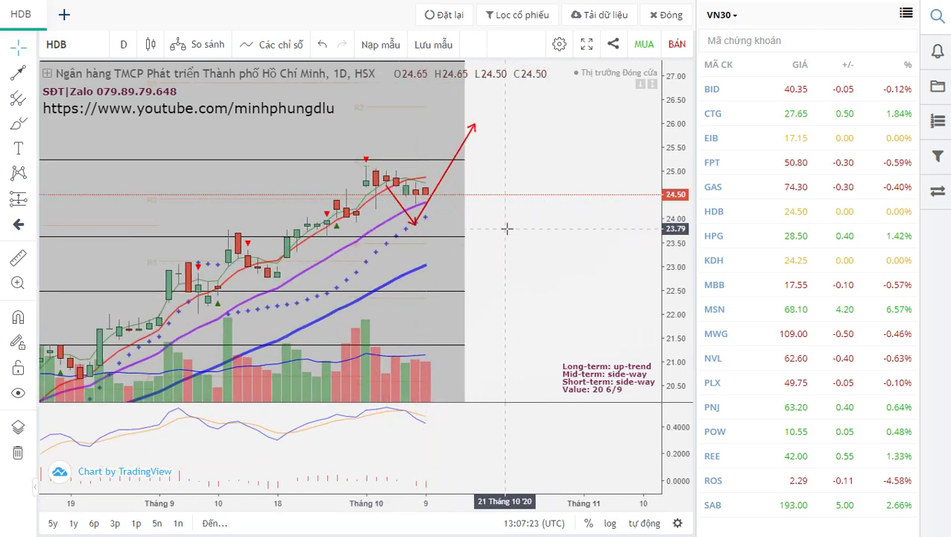
pyautogui.scroll(-1, 328, 258)
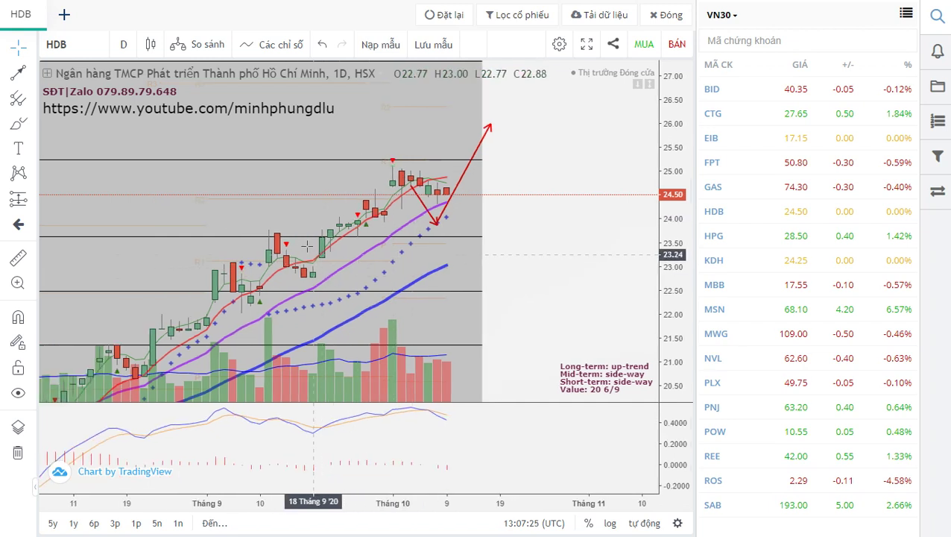
pyautogui.keyDown('shift'); pyautogui.click(287, 241); pyautogui.keyUp('shift')
pyautogui.click(339, 271)
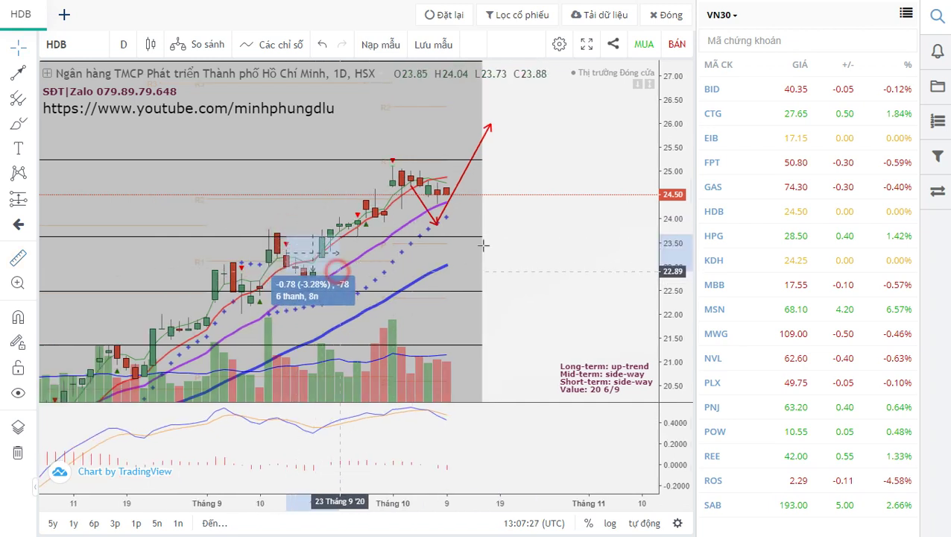
pyautogui.click(513, 235)
pyautogui.keyDown('shift'); pyautogui.click(428, 173); pyautogui.keyUp('shift')
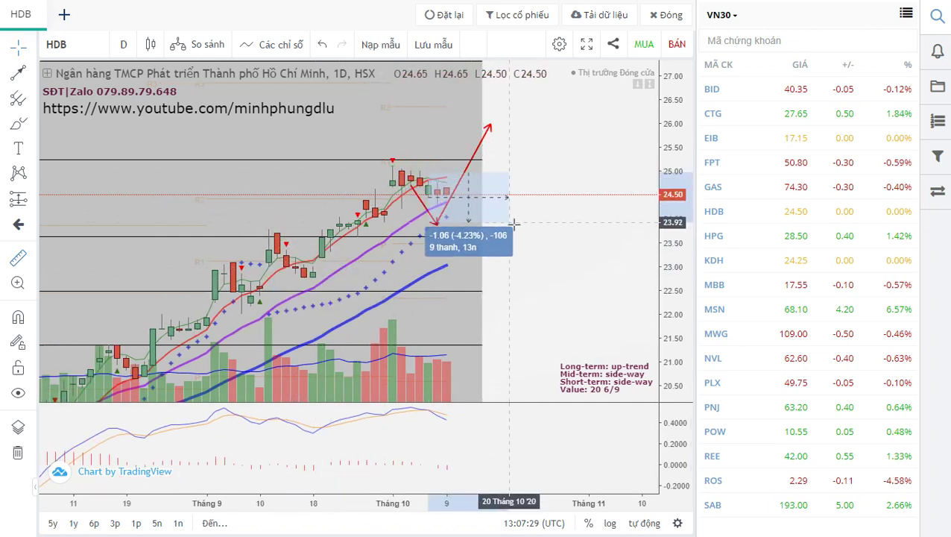
pyautogui.click(513, 218)
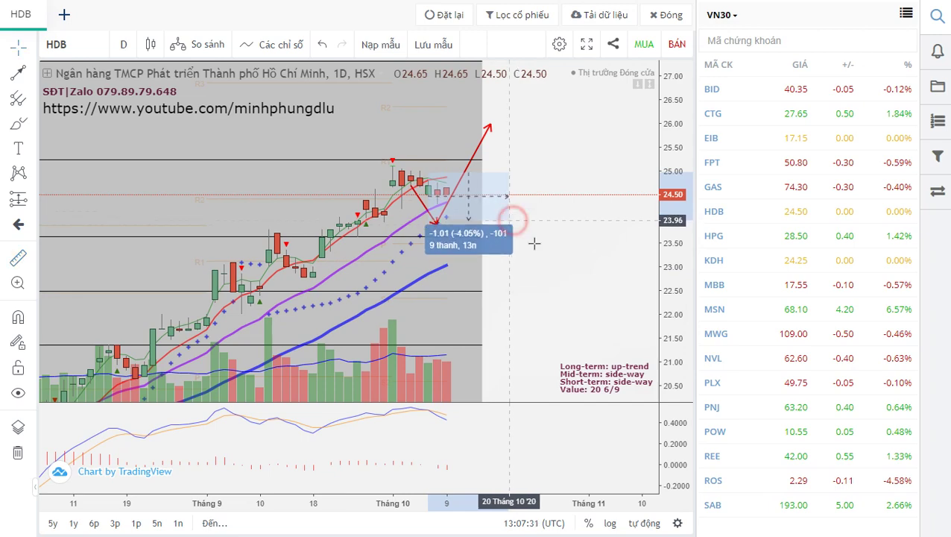
pyautogui.click(536, 250)
pyautogui.scroll(3, 533, 261)
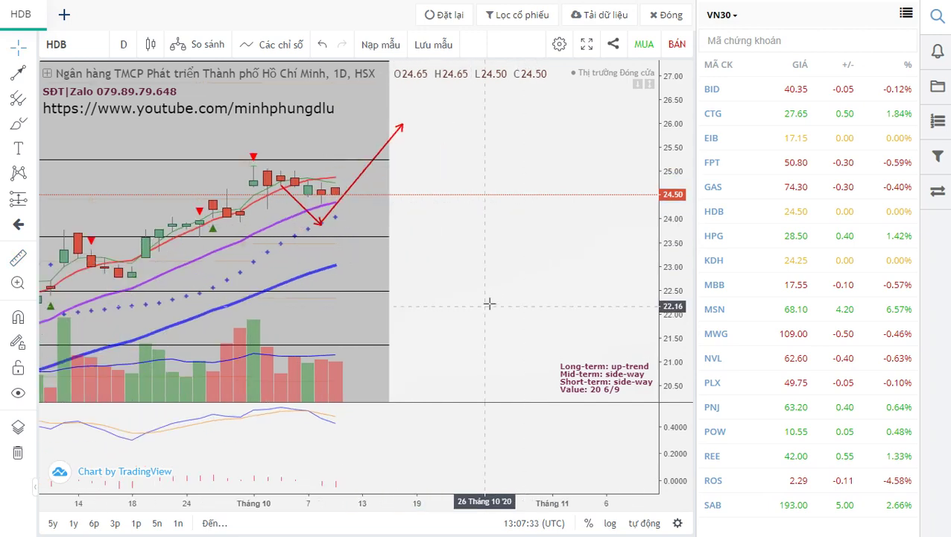
pyautogui.scroll(-2, 491, 303)
# Open HPG's chart from the VN30 list and move the rising red arrow's tip up to about 29.2 near the end of October.
pyautogui.click(743, 239)
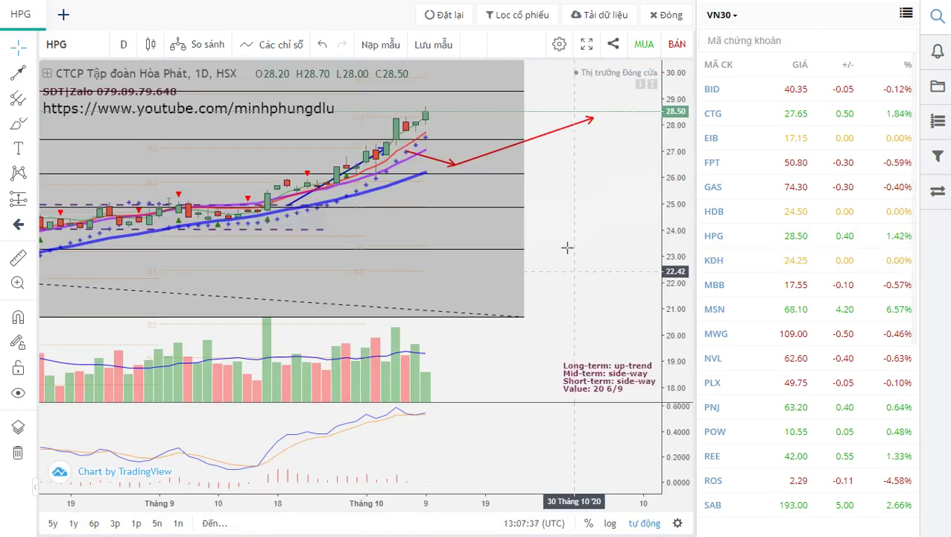
pyautogui.moveTo(569, 240); pyautogui.dragTo(604, 257)
pyautogui.moveTo(620, 221); pyautogui.dragTo(592, 243)
pyautogui.moveTo(599, 166); pyautogui.dragTo(570, 130)
pyautogui.click(559, 253)
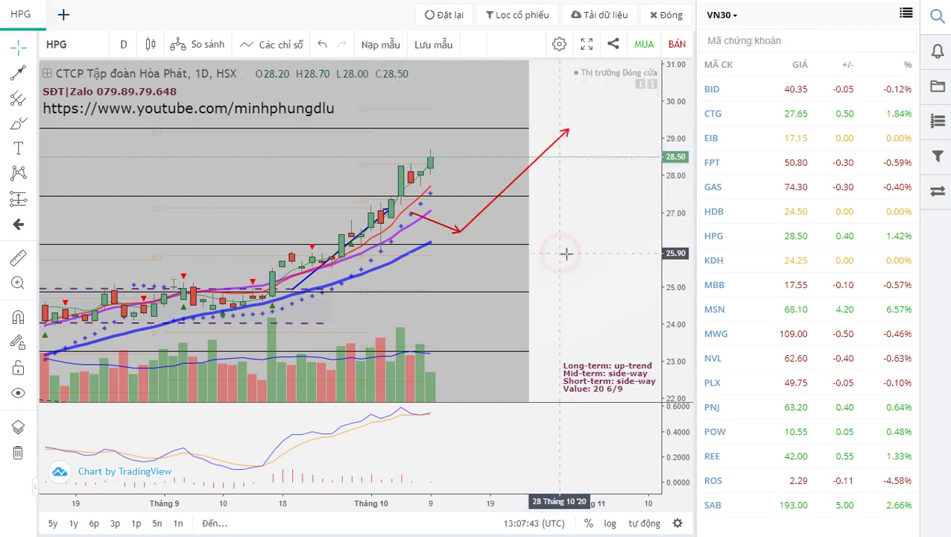
pyautogui.scroll(-3, 565, 252)
pyautogui.scroll(-2, 563, 191)
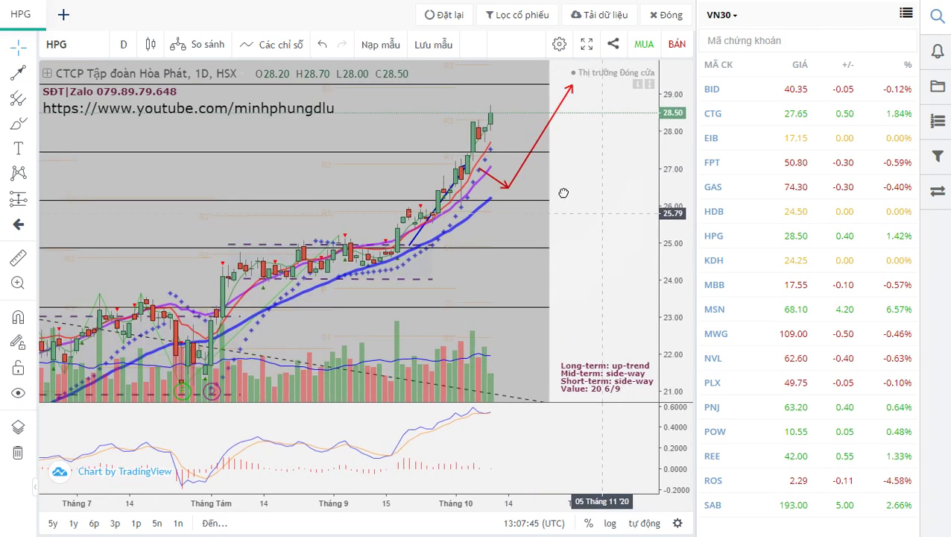
pyautogui.scroll(-1, 566, 236)
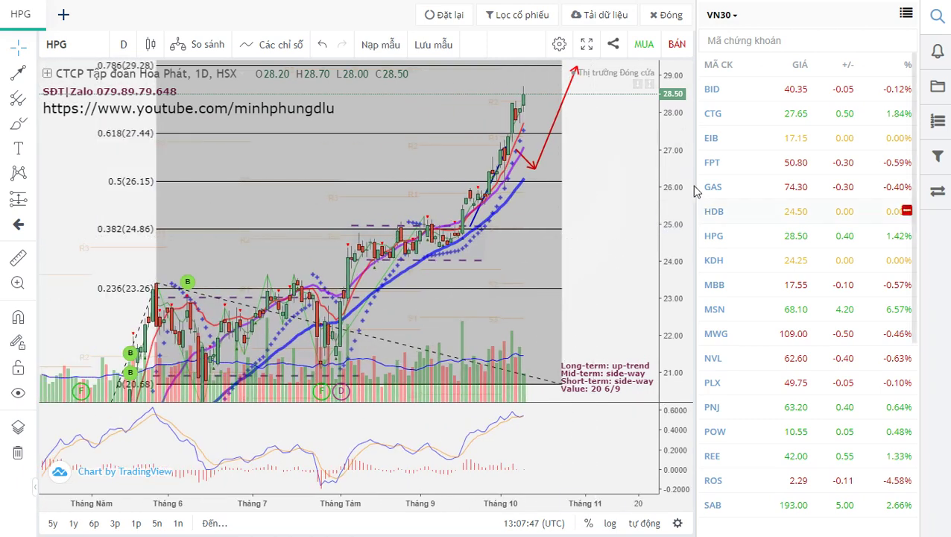
pyautogui.scroll(-2, 566, 236)
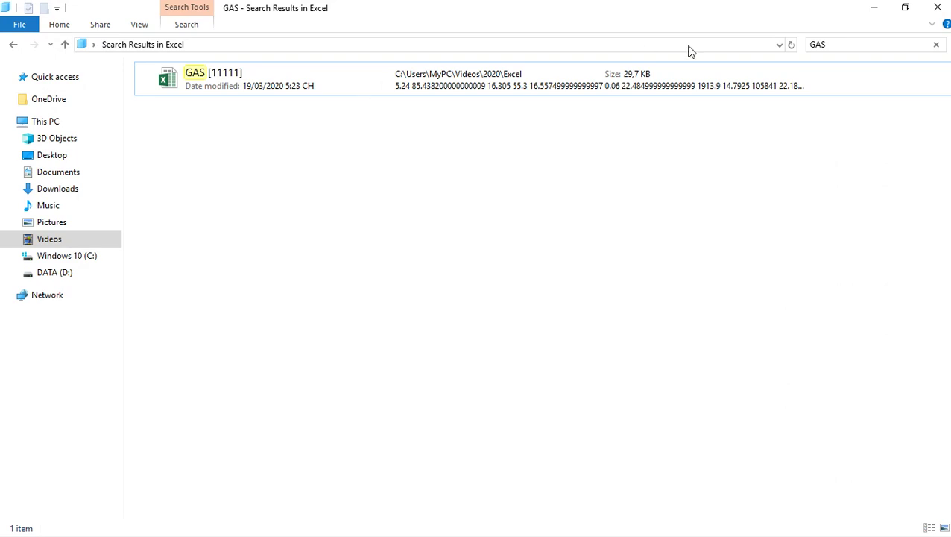
# Search the Excel folder in File Explorer for HPG, open its valuation workbook and select the current share price.
pyautogui.click(826, 44)
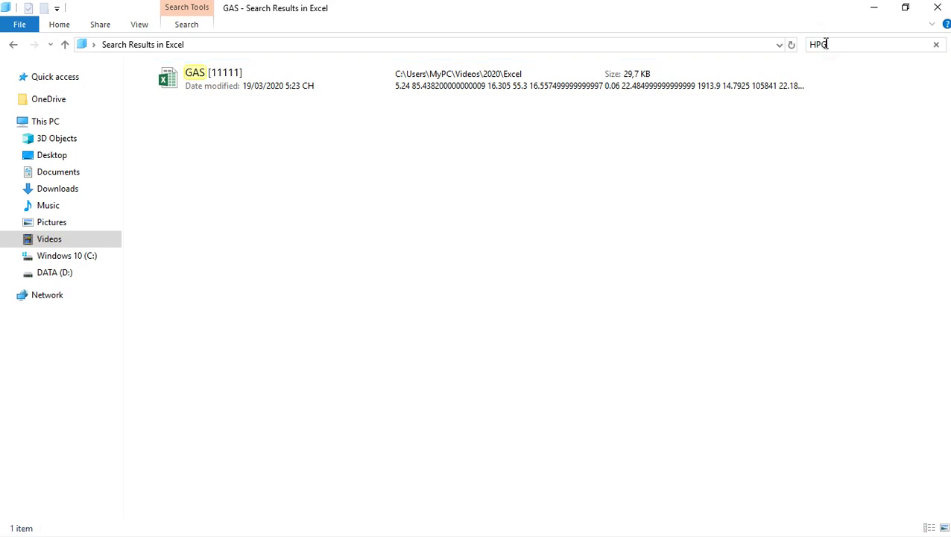
pyautogui.write('HPG')
pyautogui.doubleClick(270, 80)
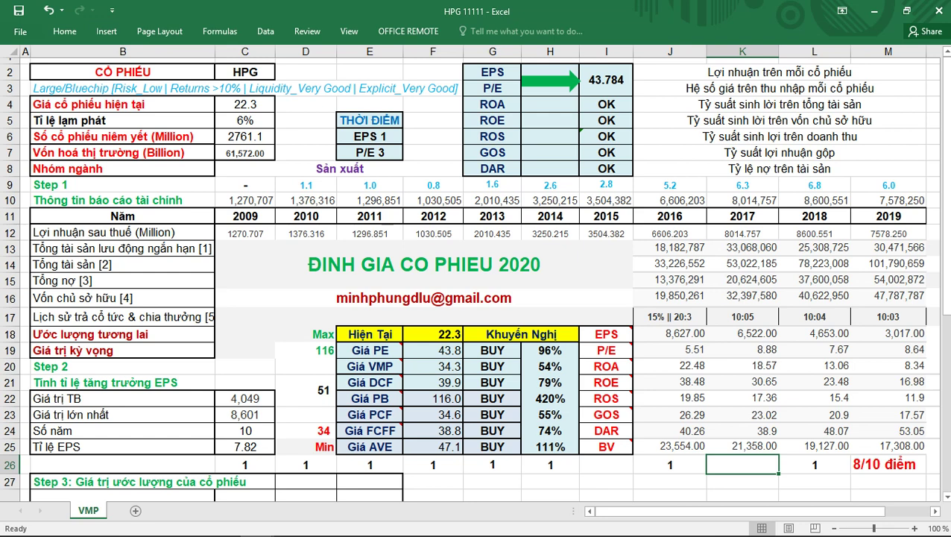
pyautogui.click(250, 106)
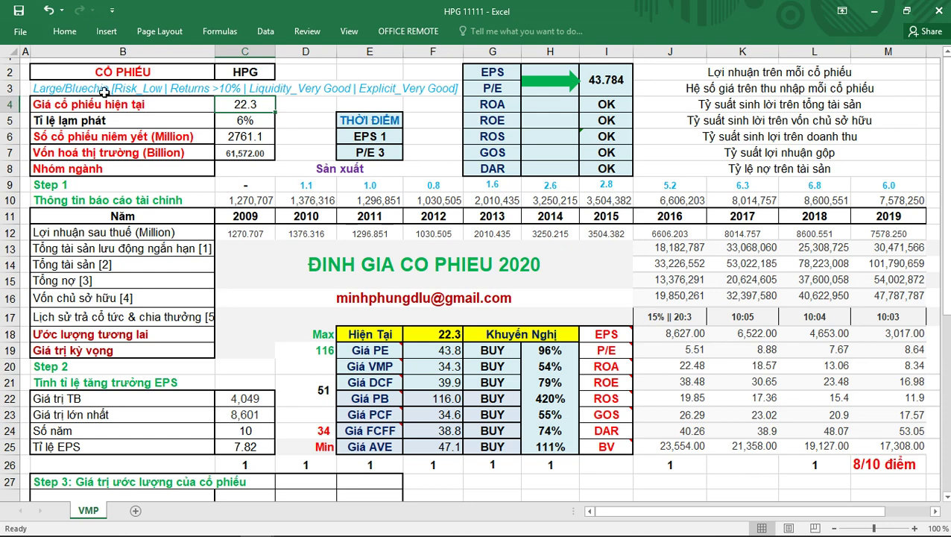
# Set HPG's current share price in the valuation workbook to 28.5 to update the recommendations.
pyautogui.click(235, 107)
pyautogui.write('28.5')
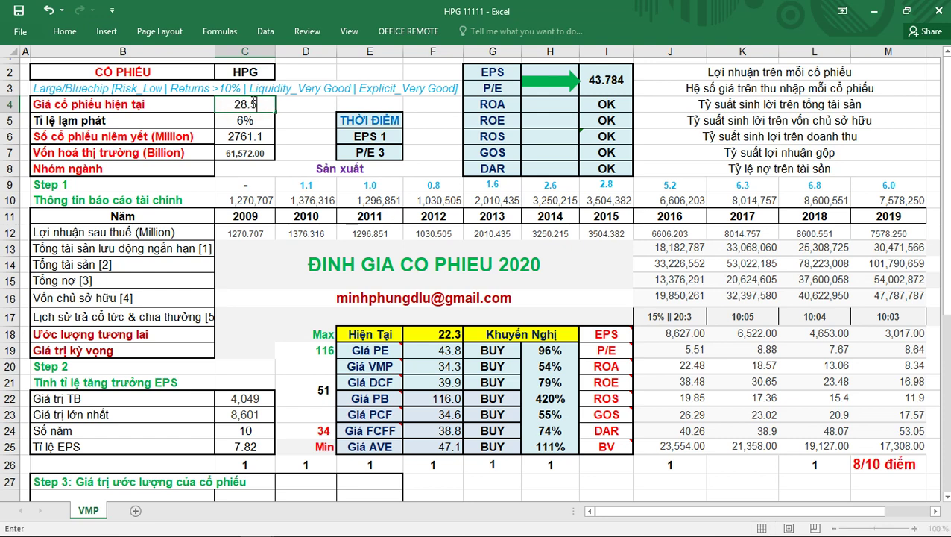
pyautogui.press('Return')
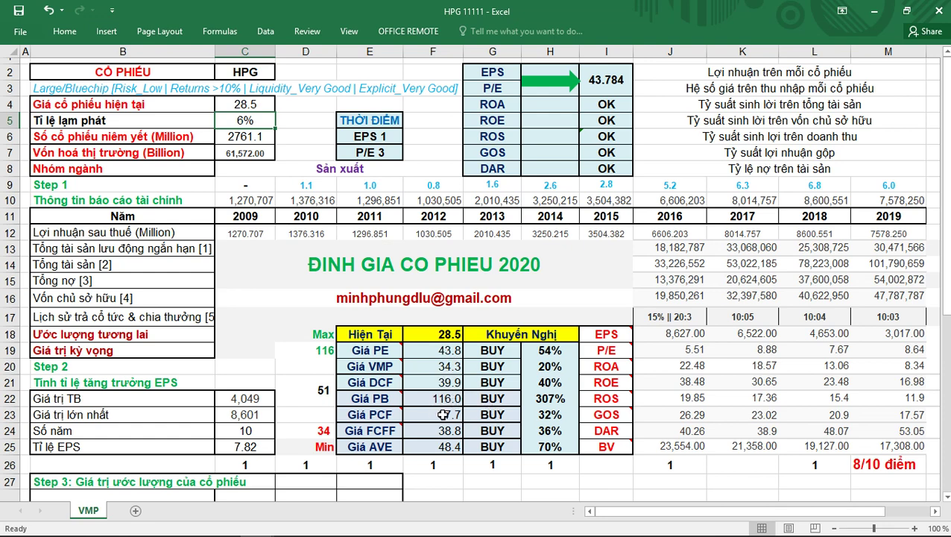
# Close the HPG and BID valuation workbooks and return from File Explorer to HPG's price chart.
pyautogui.click(938, 11)
pyautogui.click(477, 291)
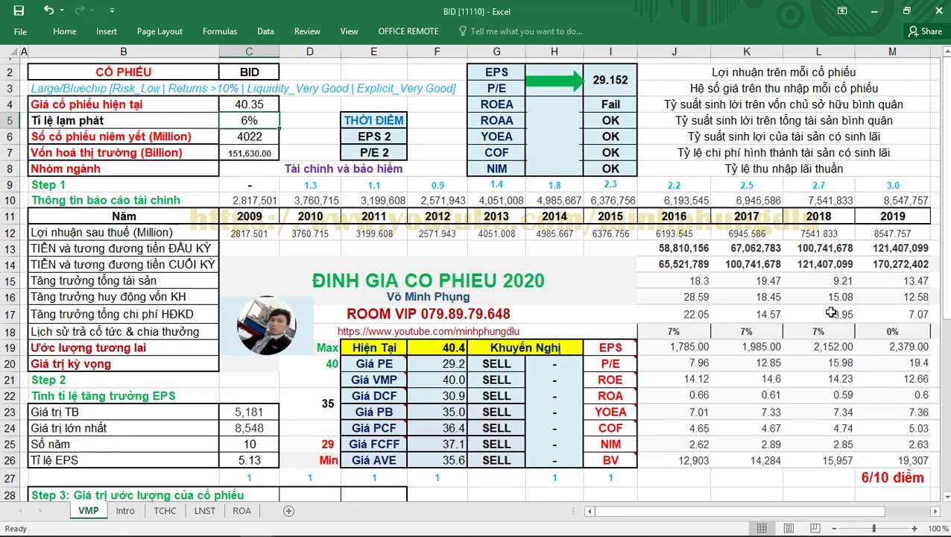
pyautogui.click(938, 11)
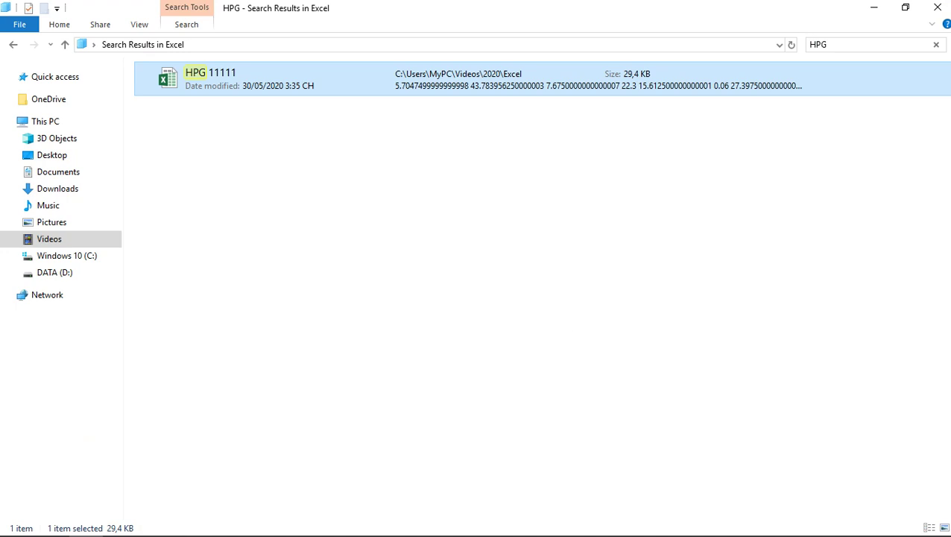
pyautogui.click(420, 305)
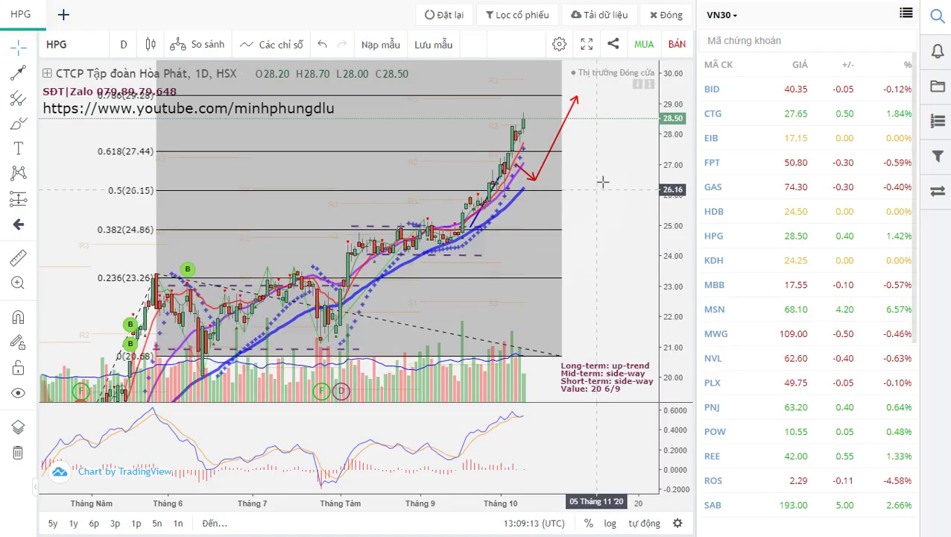
# Examine HPG's price history back to late 2019 and its recent rise against the Fibonacci levels.
pyautogui.click(611, 176)
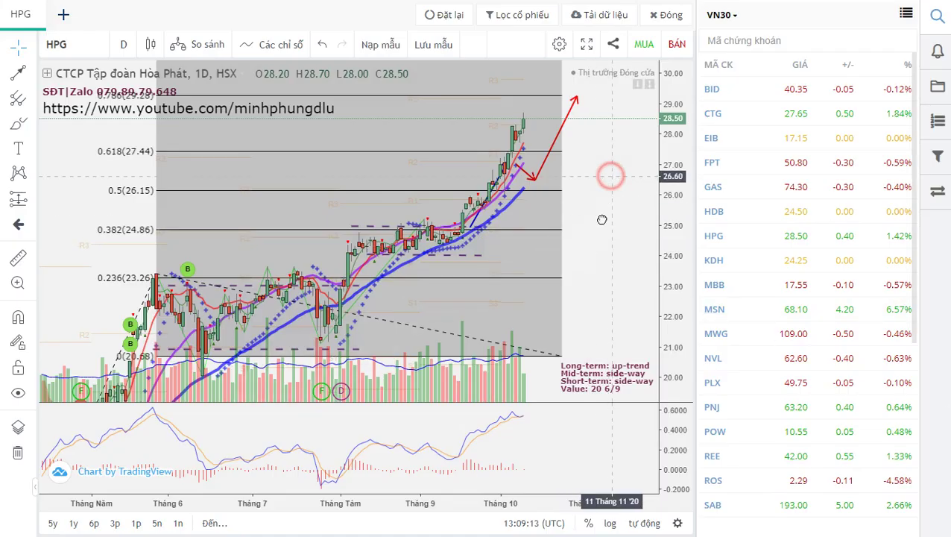
pyautogui.scroll(-5, 602, 220)
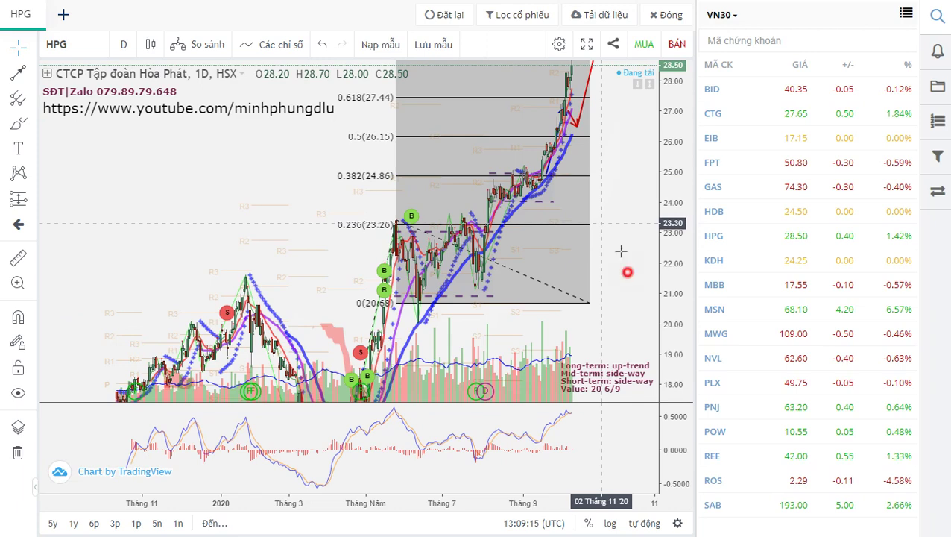
pyautogui.moveTo(621, 252); pyautogui.dragTo(556, 244)
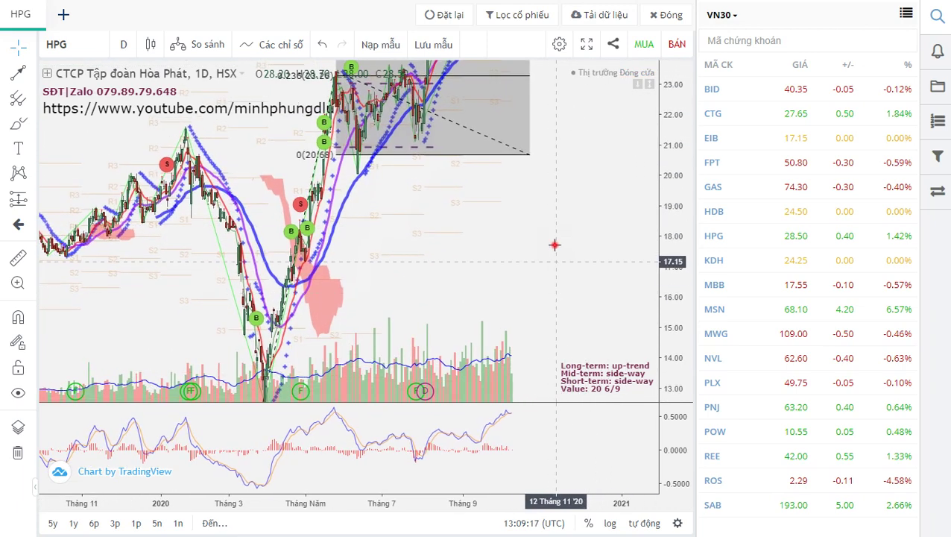
pyautogui.scroll(5, 555, 245)
pyautogui.moveTo(426, 275); pyautogui.dragTo(545, 328)
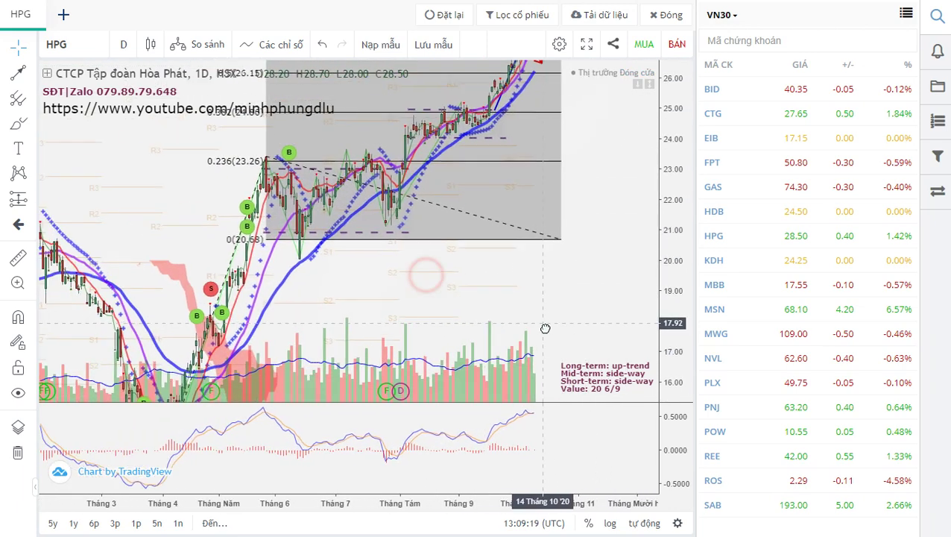
pyautogui.scroll(2, 546, 223)
pyautogui.scroll(1, 582, 185)
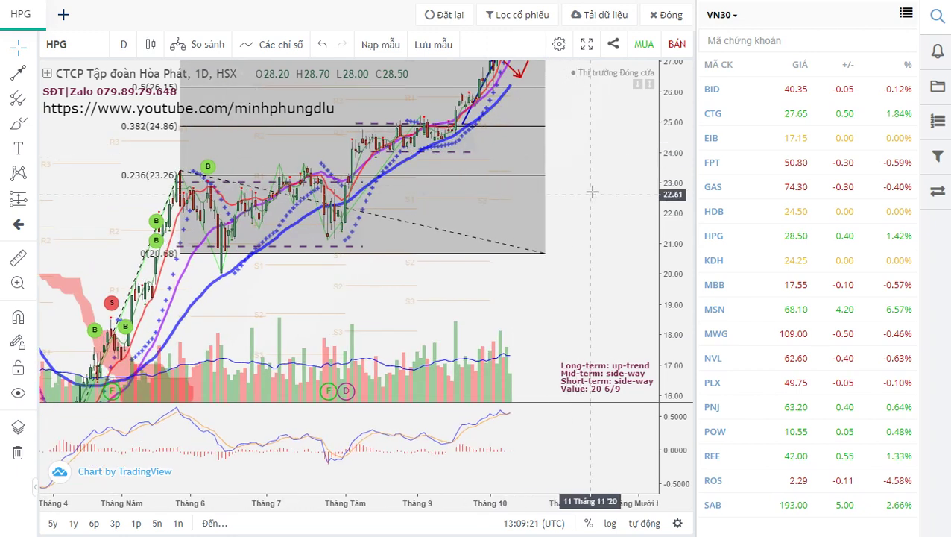
pyautogui.moveTo(601, 151); pyautogui.dragTo(589, 256)
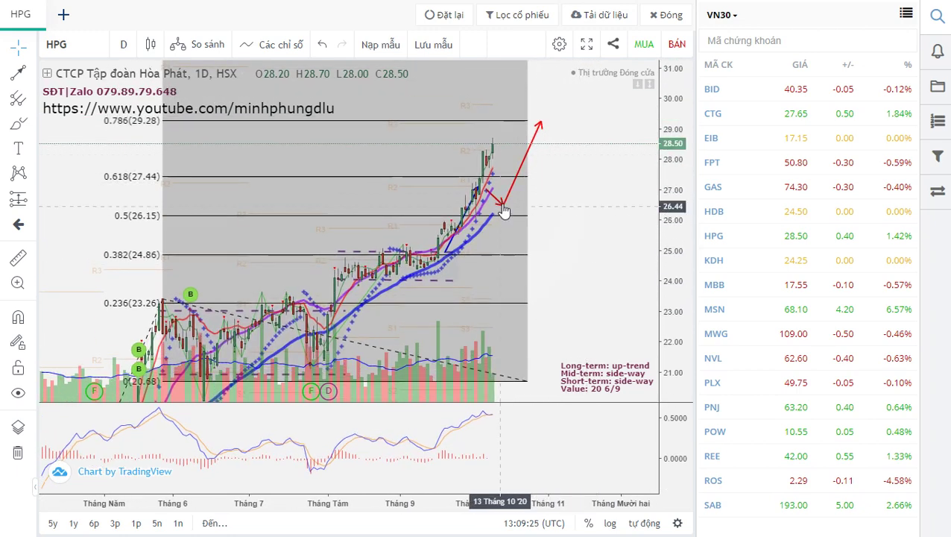
# Rework HPG's red forecast into a single arrow rising from about 27.46 on 12 October to the 0.786 level, about 29.28.
pyautogui.click(504, 209)
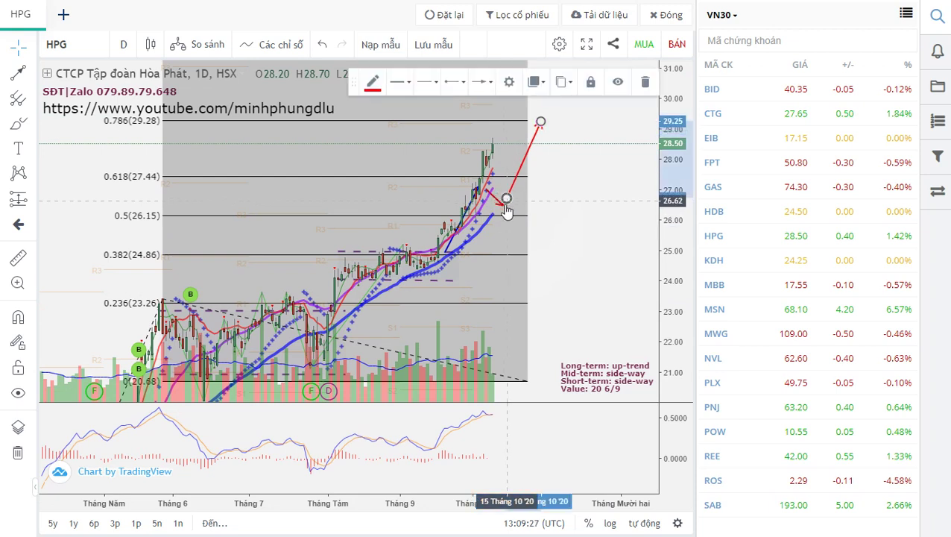
pyautogui.moveTo(507, 198); pyautogui.dragTo(510, 196)
pyautogui.moveTo(611, 176); pyautogui.dragTo(567, 244)
pyautogui.click(494, 182)
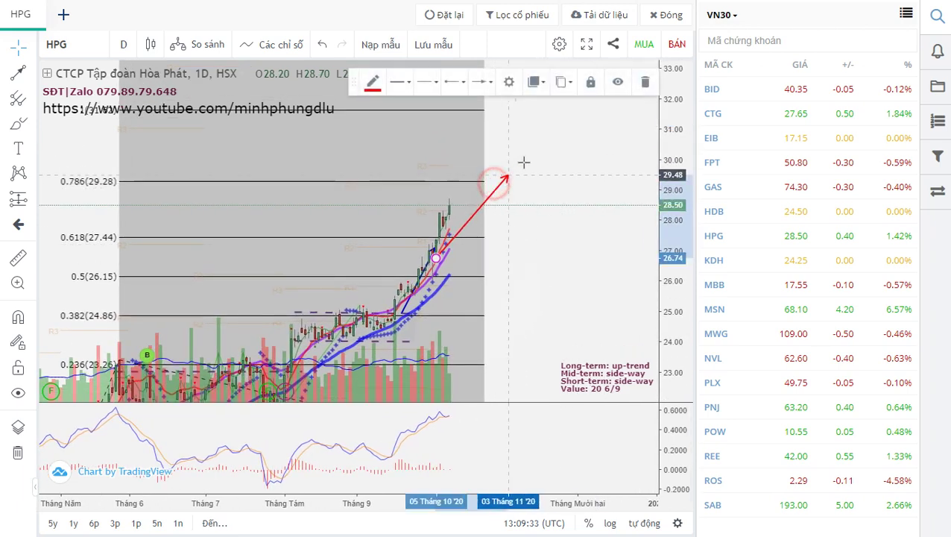
pyautogui.moveTo(525, 162); pyautogui.dragTo(522, 163)
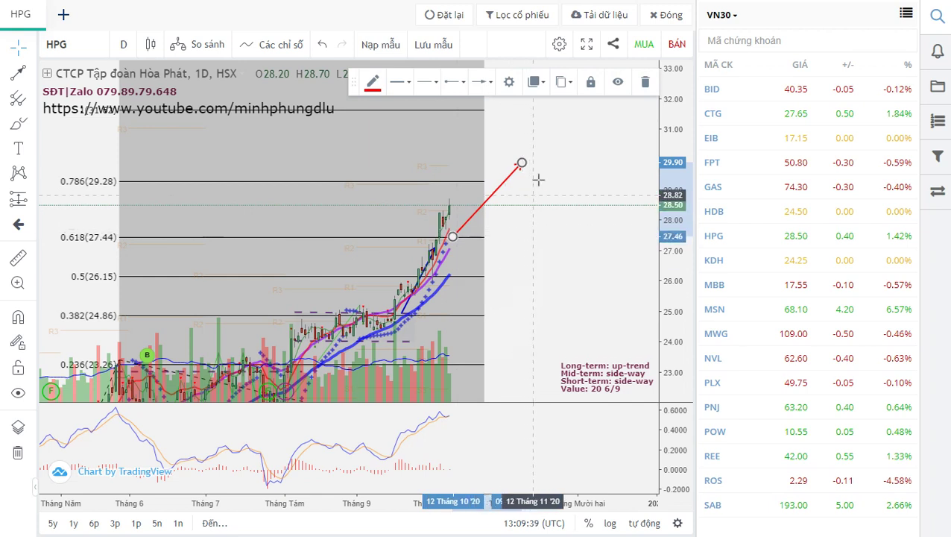
pyautogui.moveTo(522, 162); pyautogui.dragTo(501, 181)
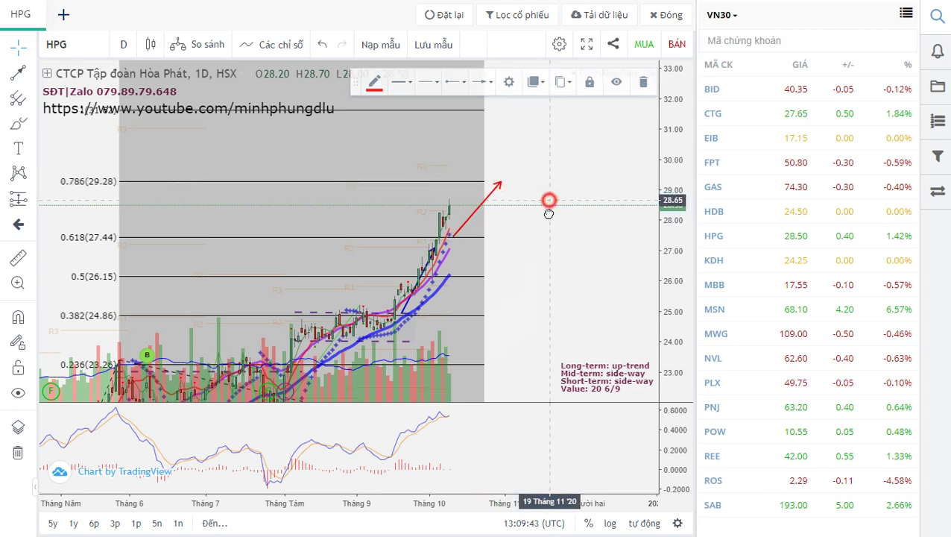
# Draw a sideways blue arrow from the red tip at about 29.28, followed by one rising to about 31.6 in late November.
pyautogui.moveTo(548, 207); pyautogui.dragTo(545, 249)
pyautogui.click(18, 72)
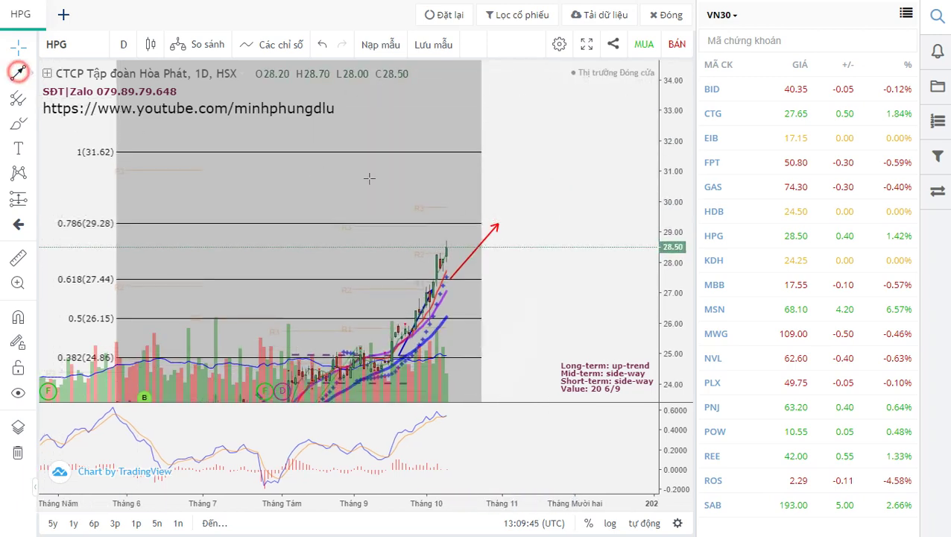
pyautogui.click(498, 224)
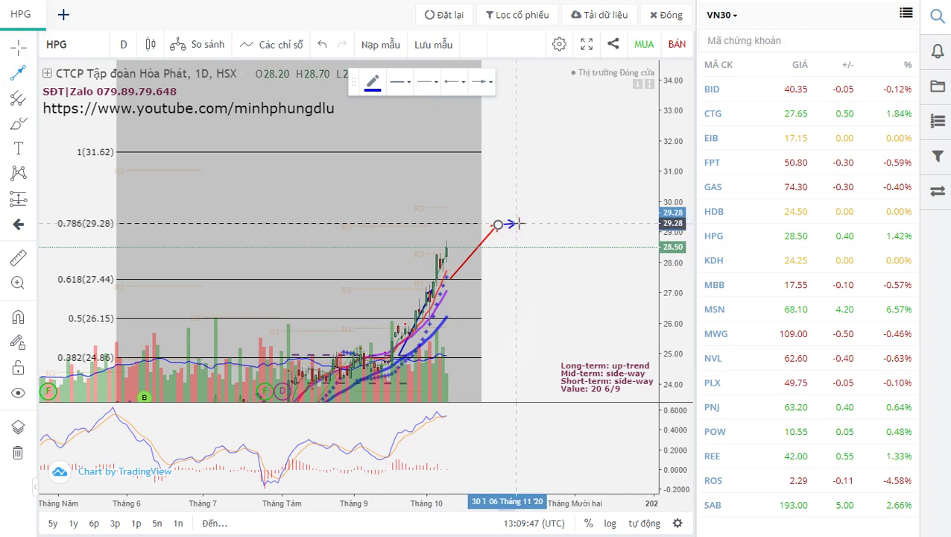
pyautogui.click(519, 224)
pyautogui.click(15, 70)
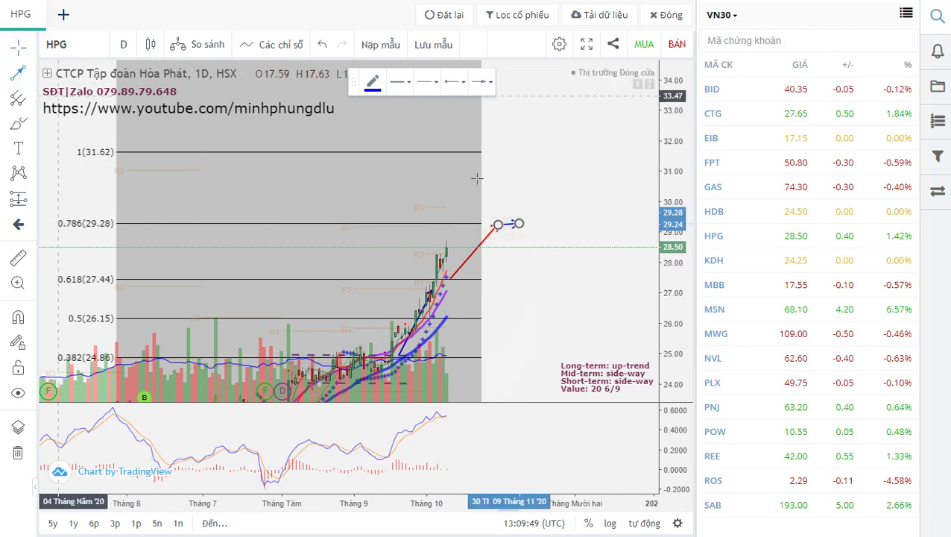
pyautogui.click(521, 222)
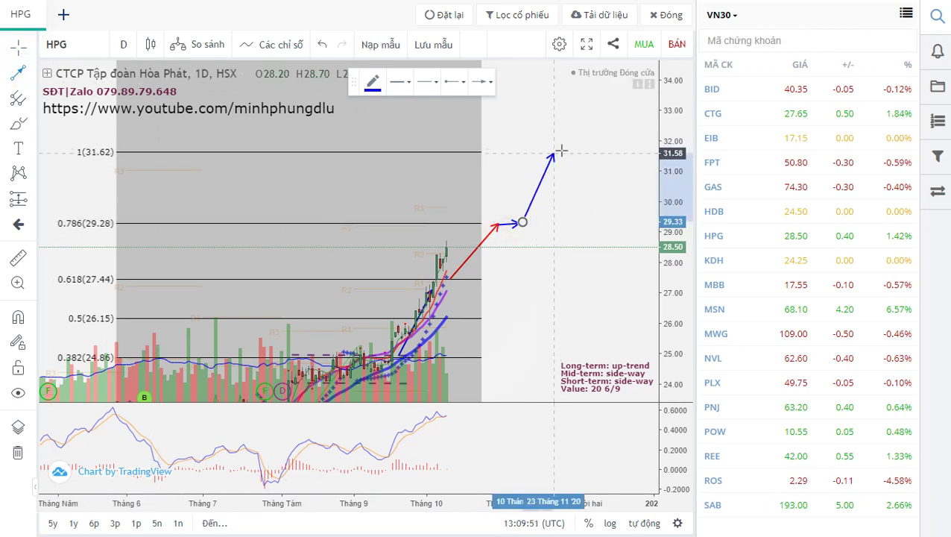
pyautogui.click(563, 152)
# Examine HPG's forecast arrows against the recent candles, moving averages and Fibonacci levels at several zoom scales.
pyautogui.moveTo(580, 289); pyautogui.dragTo(588, 222)
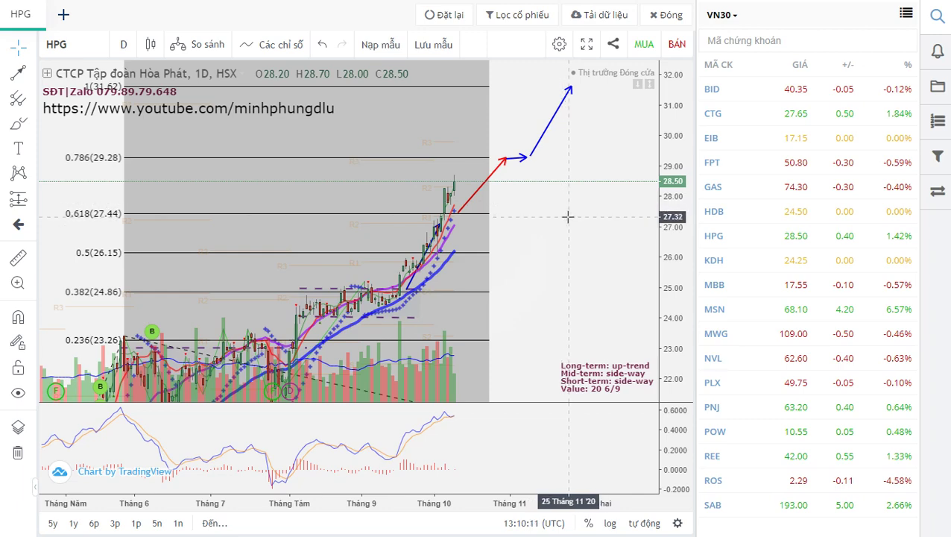
pyautogui.scroll(-1, 431, 270)
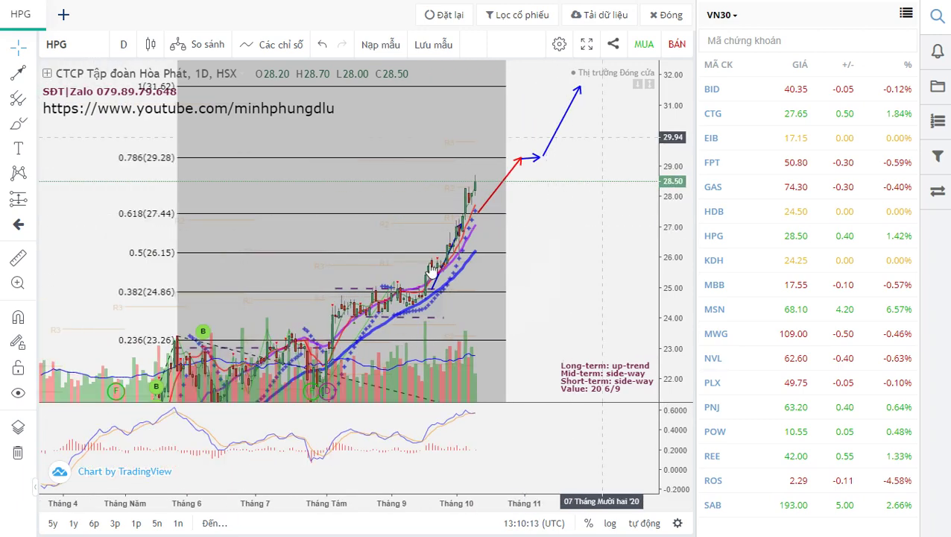
pyautogui.moveTo(581, 224); pyautogui.dragTo(551, 236)
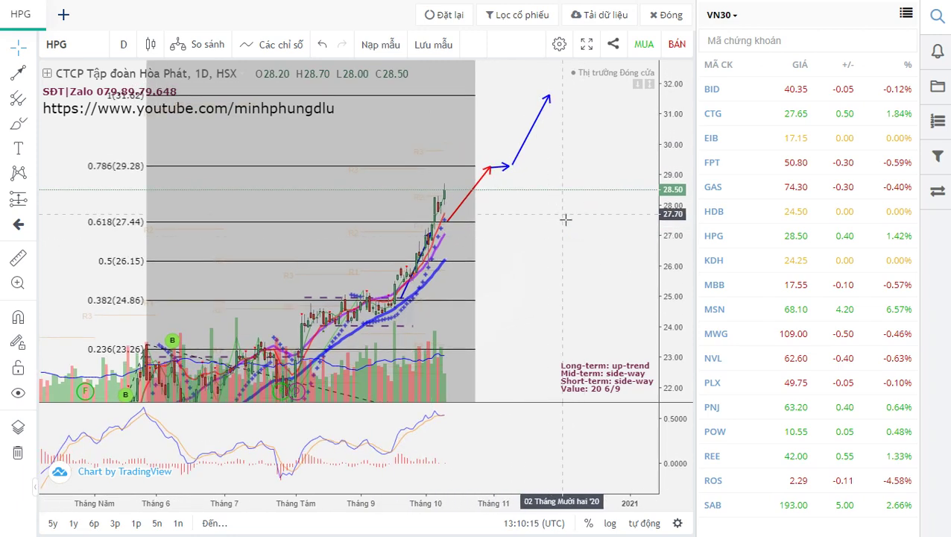
pyautogui.scroll(3, 560, 224)
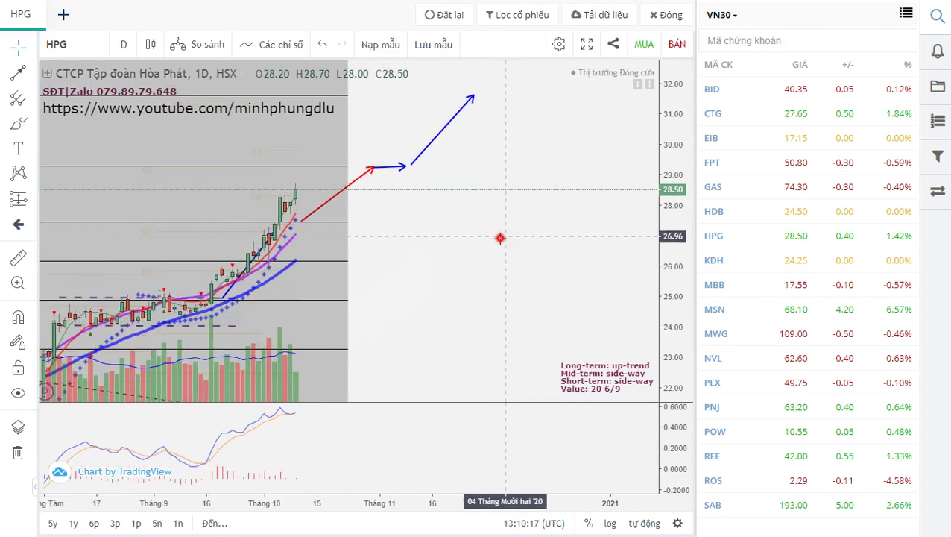
pyautogui.moveTo(500, 238); pyautogui.dragTo(578, 255)
pyautogui.scroll(2, 551, 241)
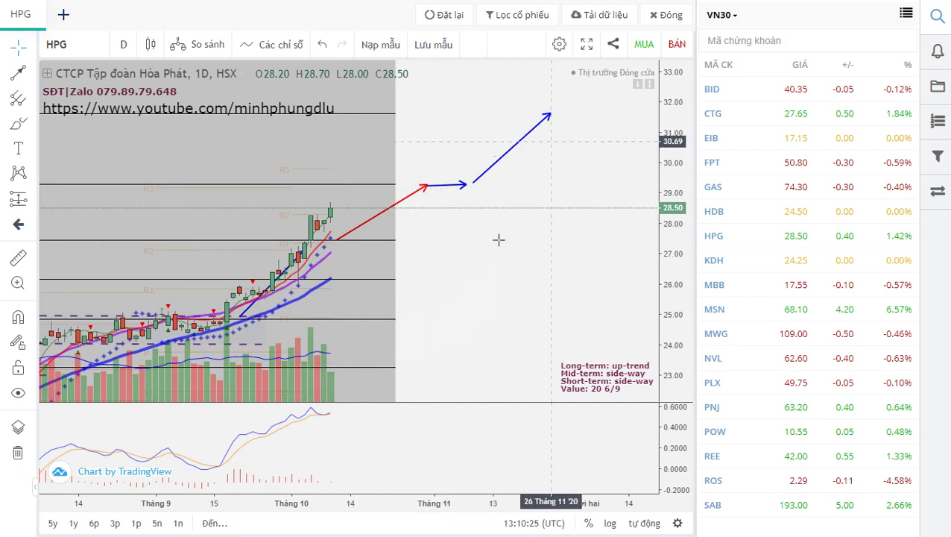
pyautogui.moveTo(493, 263); pyautogui.dragTo(497, 262)
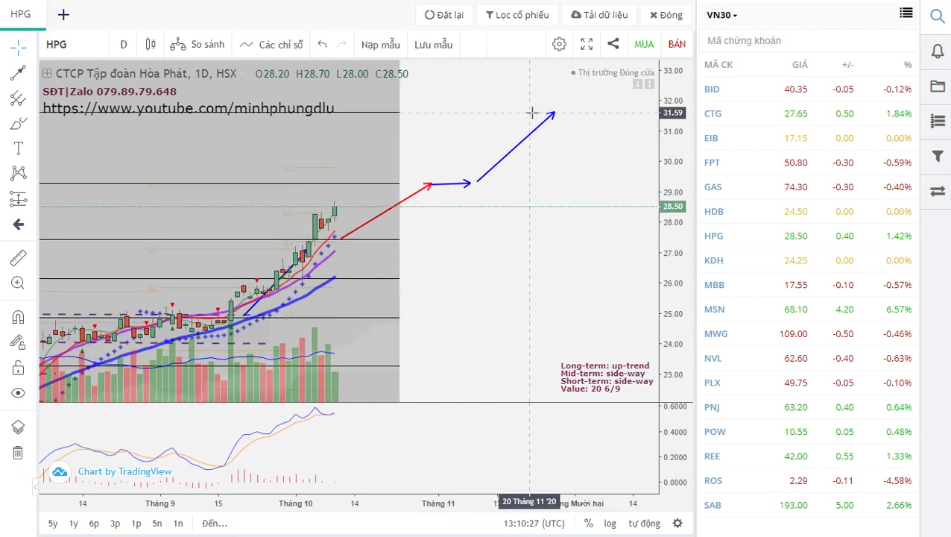
pyautogui.moveTo(486, 250); pyautogui.dragTo(490, 206)
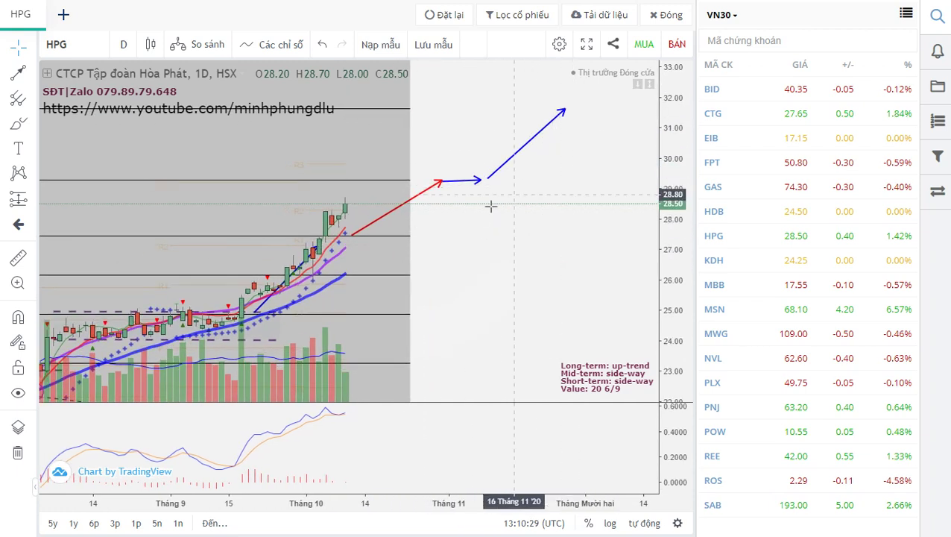
pyautogui.scroll(-3, 494, 240)
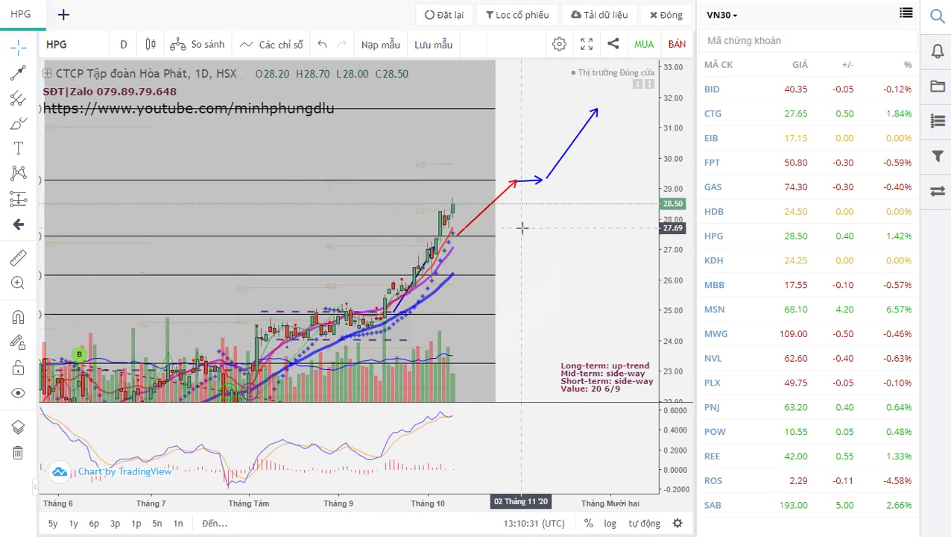
pyautogui.moveTo(526, 281)
pyautogui.mouseDown()
pyautogui.moveTo(543, 264)
pyautogui.moveTo(531, 268)
pyautogui.mouseUp()
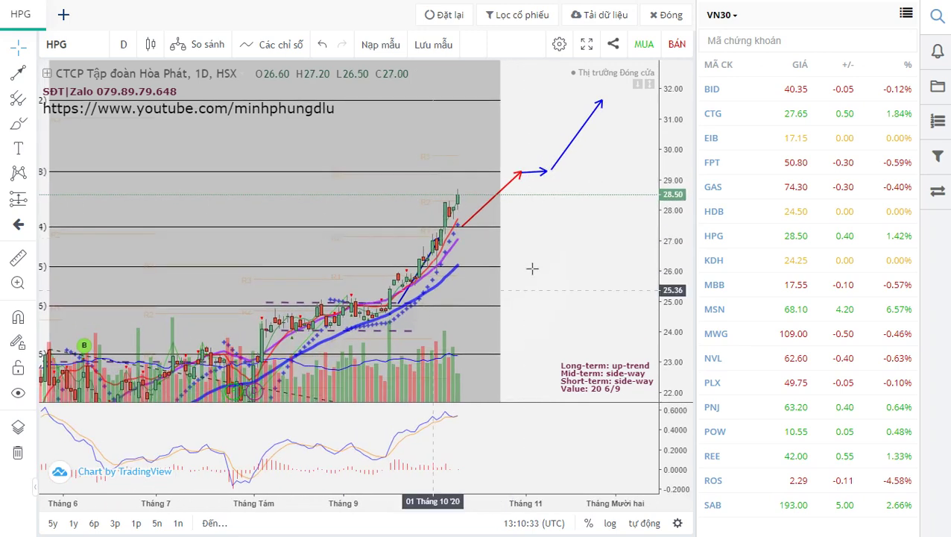
pyautogui.scroll(2, 570, 264)
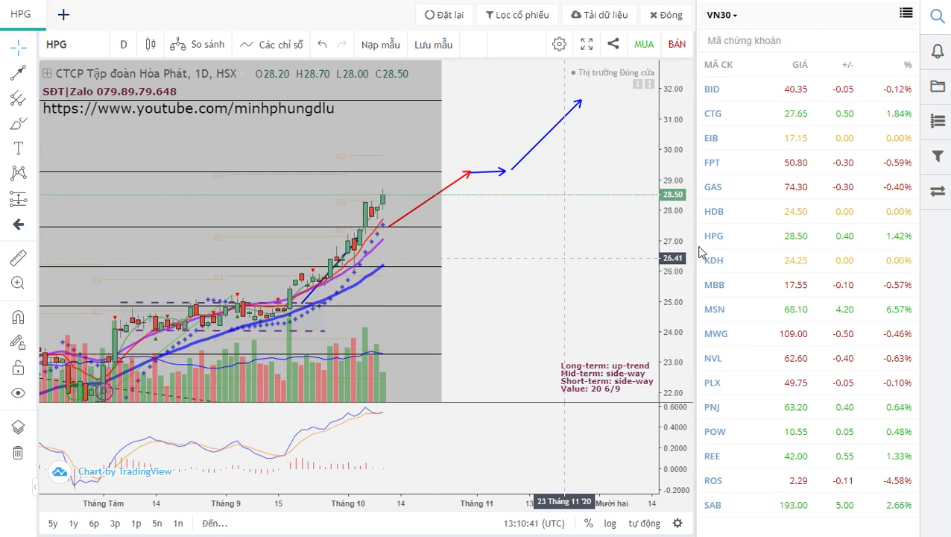
# Open KDH's chart from the VN30 list and examine its sideways range, moving averages and red forecast arrows.
pyautogui.click(736, 261)
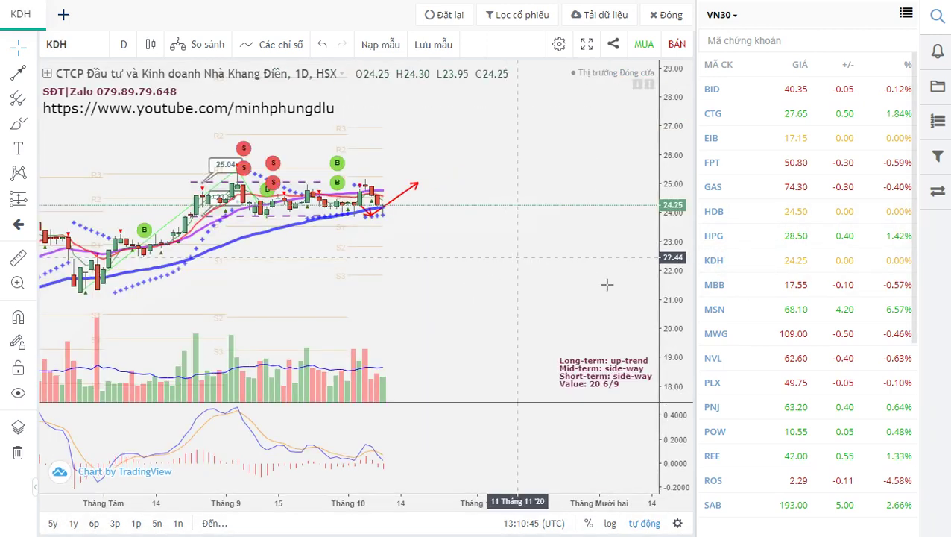
pyautogui.moveTo(671, 326); pyautogui.dragTo(419, 268)
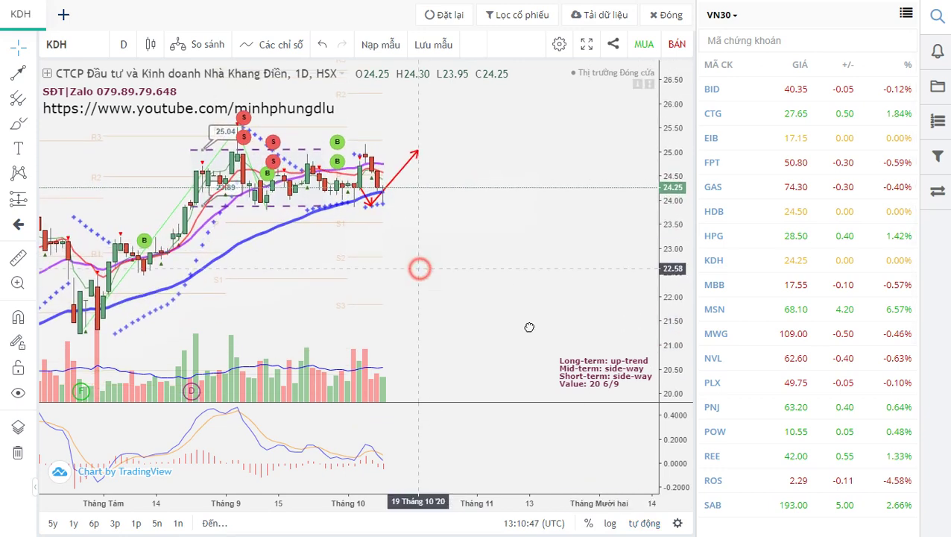
pyautogui.moveTo(530, 328); pyautogui.dragTo(556, 270)
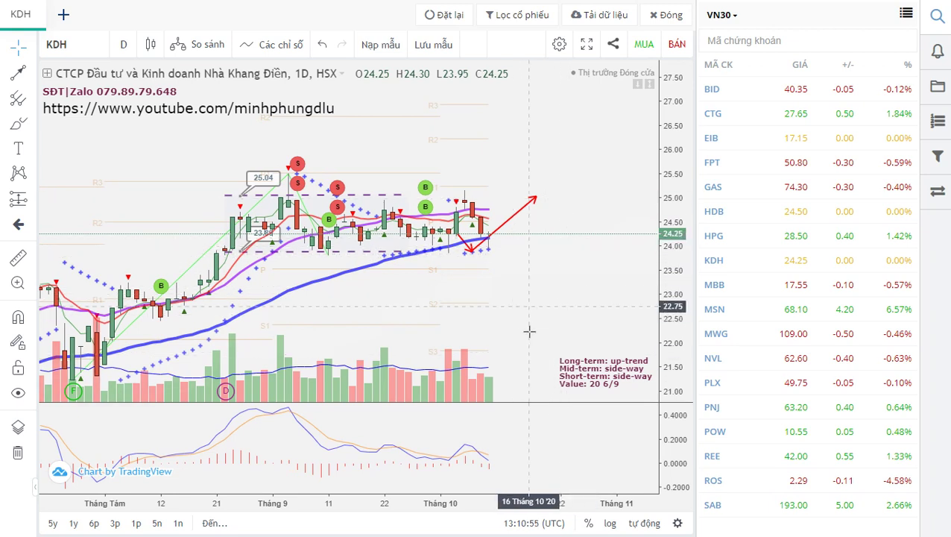
pyautogui.moveTo(529, 390); pyautogui.dragTo(515, 302)
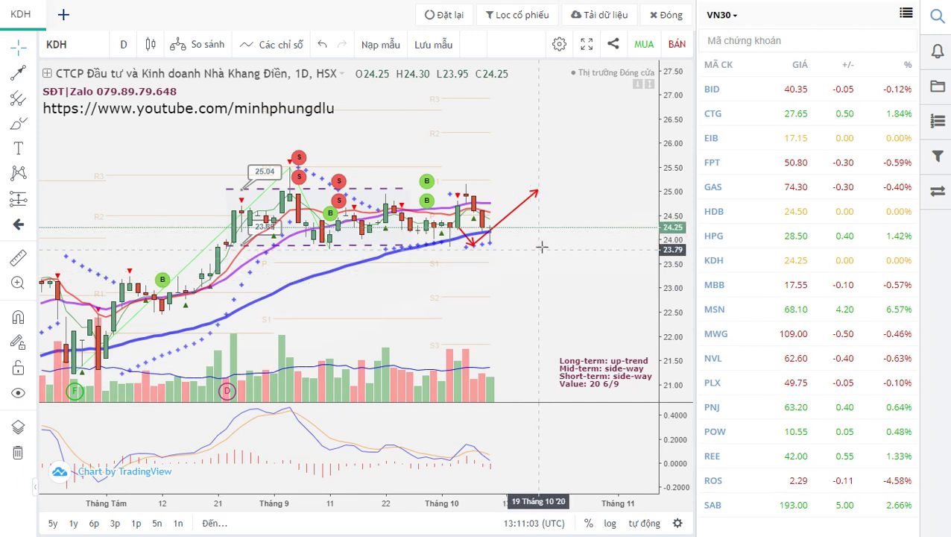
pyautogui.scroll(-5, 487, 328)
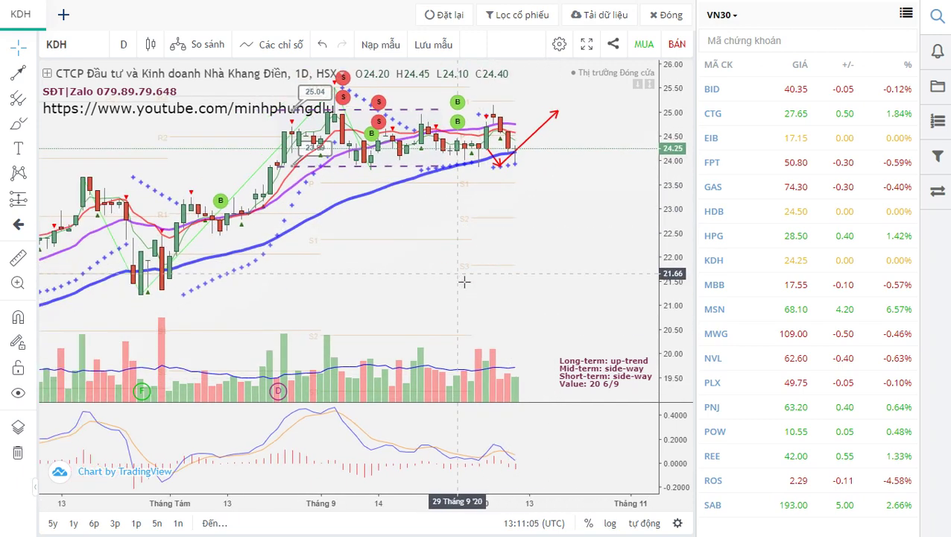
pyautogui.moveTo(482, 253); pyautogui.dragTo(384, 333)
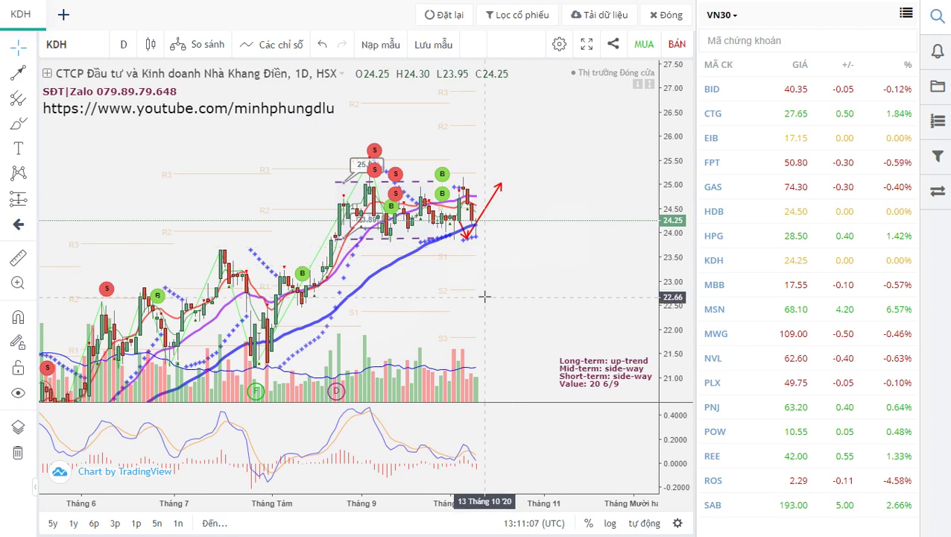
# Examine KDH's sideways range, rising moving average and red forecast arrows at several zoom scales.
pyautogui.hscroll(3, 522, 224)
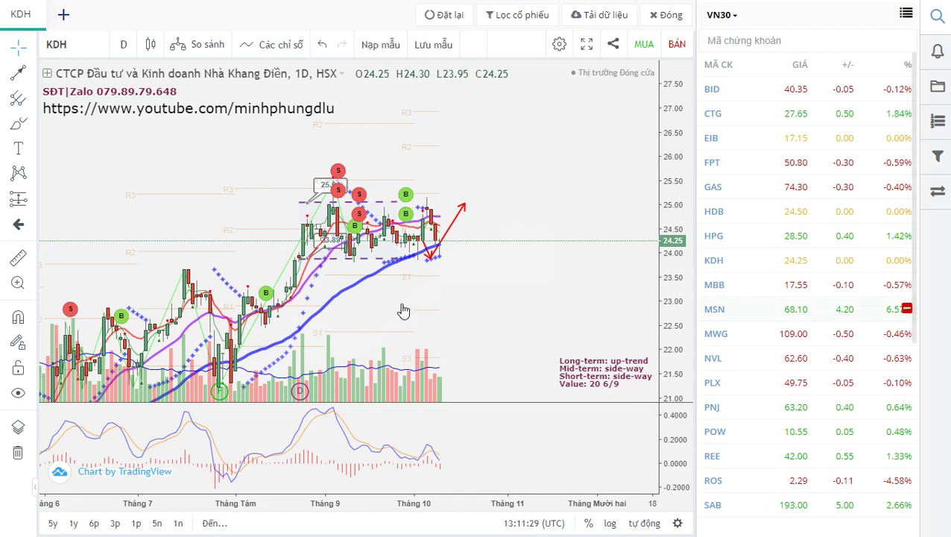
pyautogui.scroll(3, 533, 312)
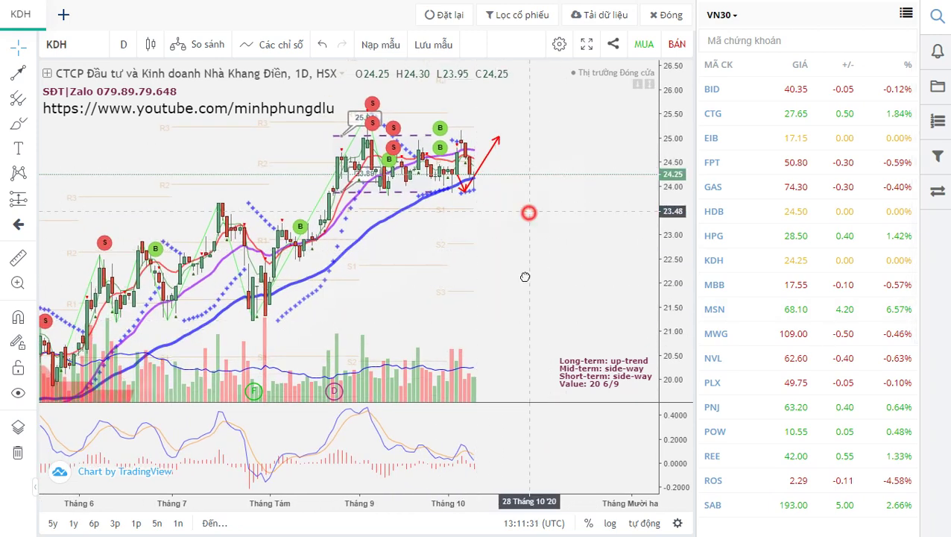
pyautogui.scroll(3, 518, 297)
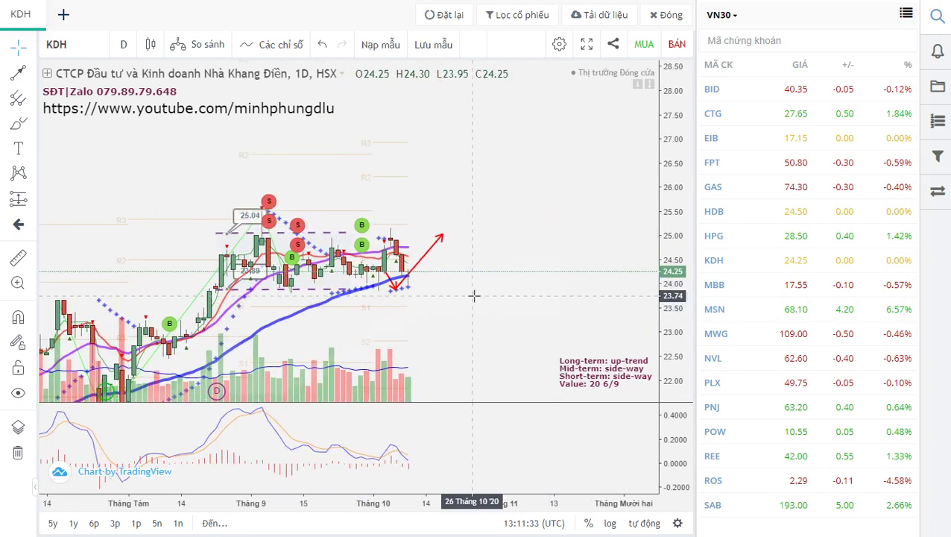
pyautogui.moveTo(425, 336); pyautogui.dragTo(500, 244)
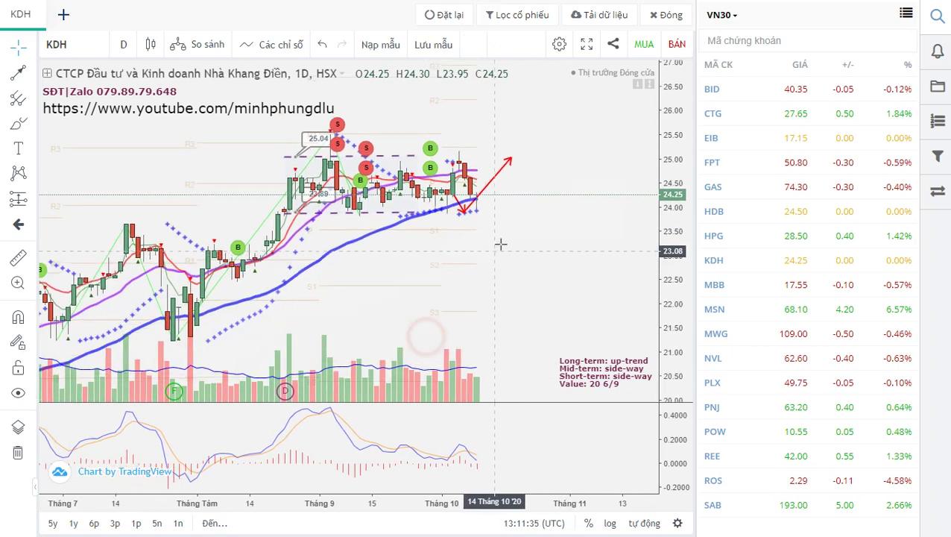
pyautogui.scroll(-5, 516, 270)
pyautogui.moveTo(573, 314); pyautogui.dragTo(490, 313)
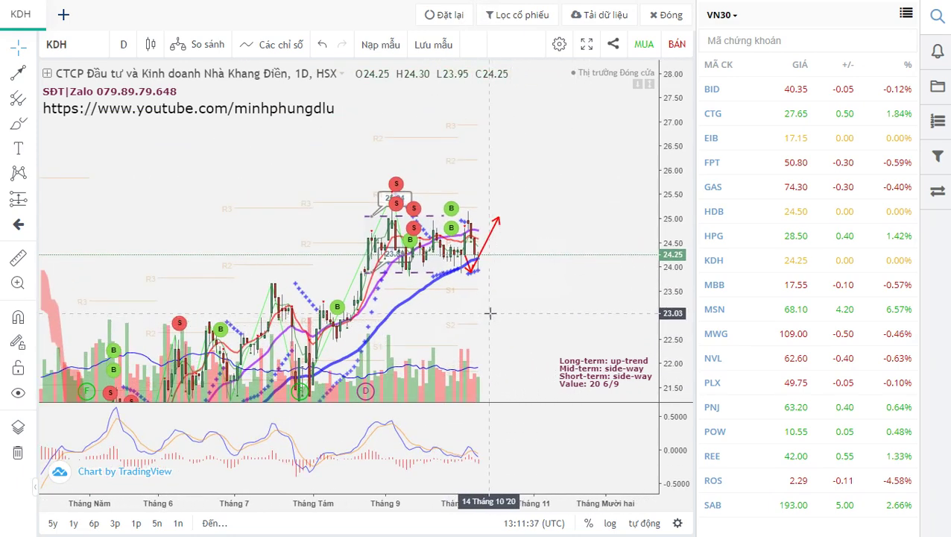
pyautogui.scroll(3, 490, 313)
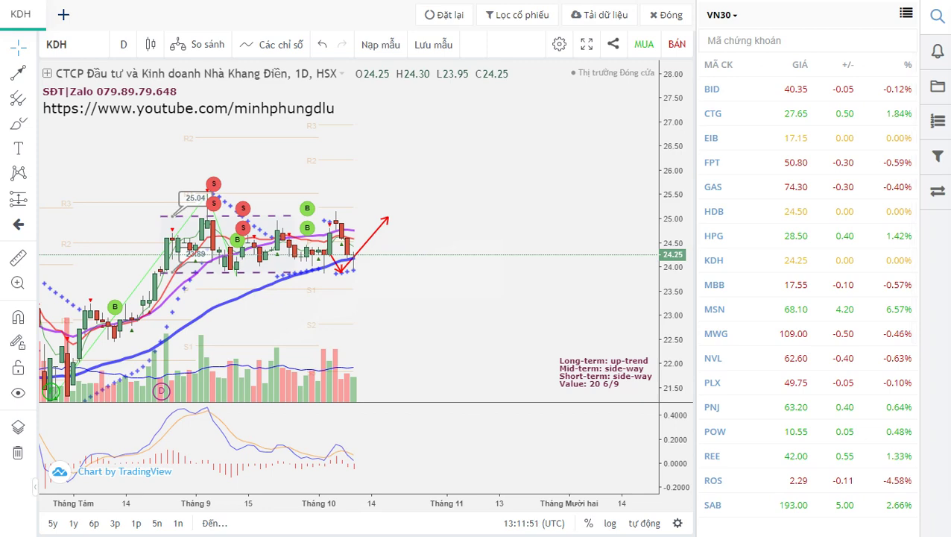
pyautogui.moveTo(495, 300); pyautogui.dragTo(574, 275)
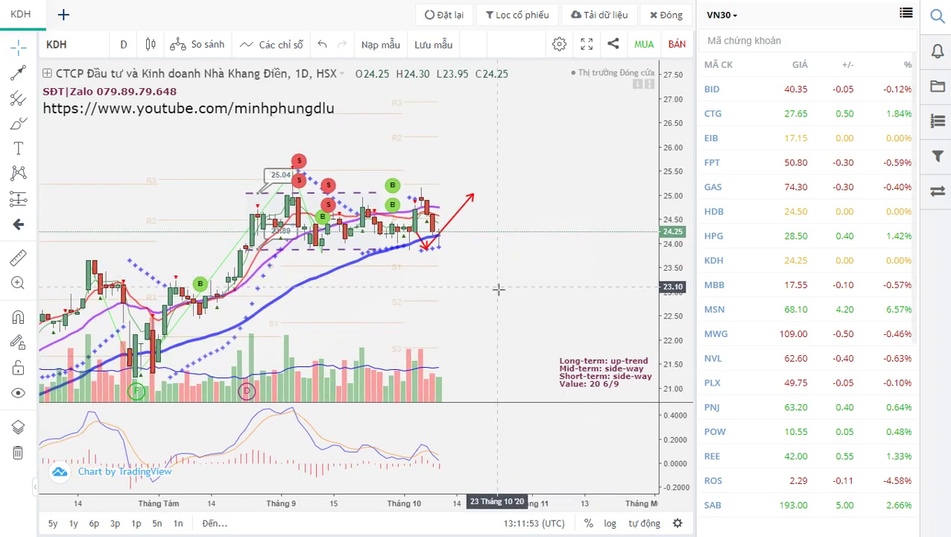
pyautogui.scroll(-3, 520, 314)
pyautogui.scroll(2, 521, 314)
# Open MBB's chart from the VN30 list and examine its latest candles against the rising moving averages.
pyautogui.click(742, 290)
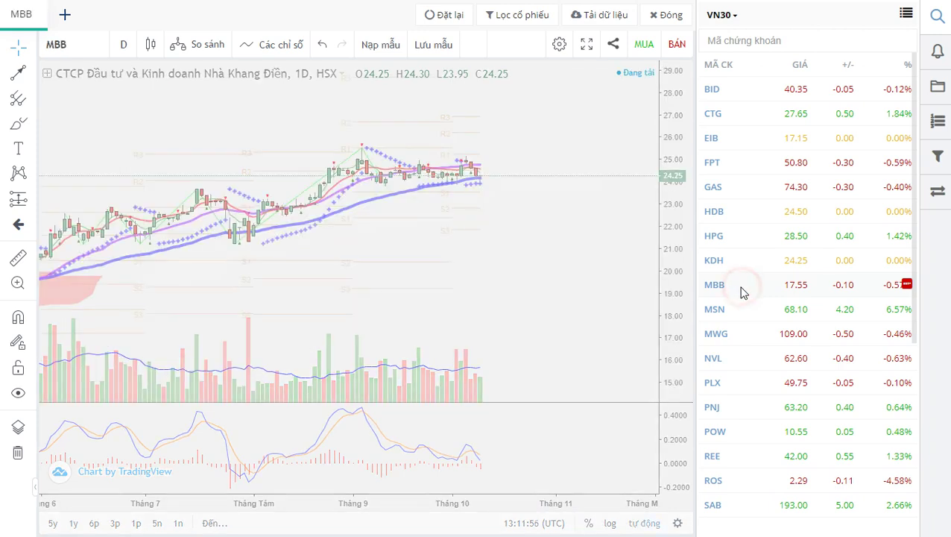
pyautogui.click(538, 227)
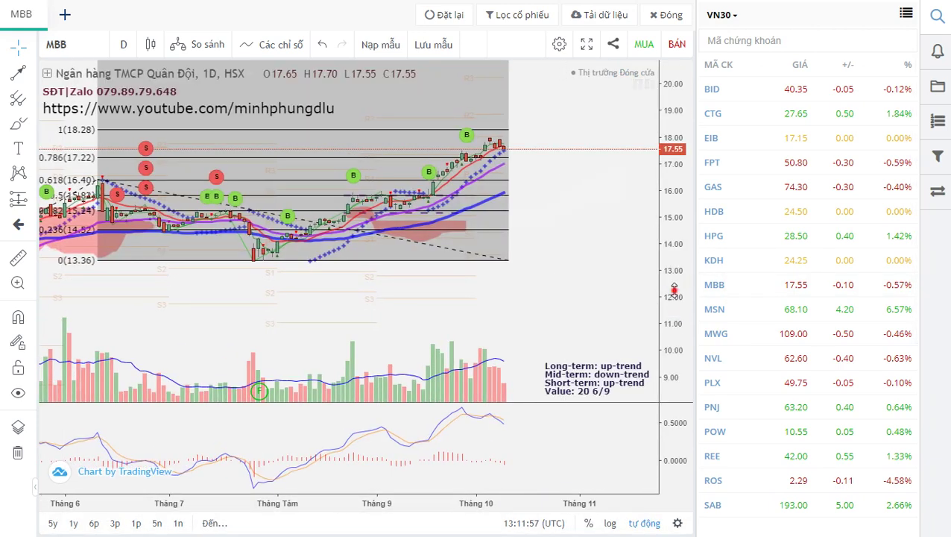
pyautogui.moveTo(556, 204); pyautogui.dragTo(568, 265)
pyautogui.scroll(1, 569, 265)
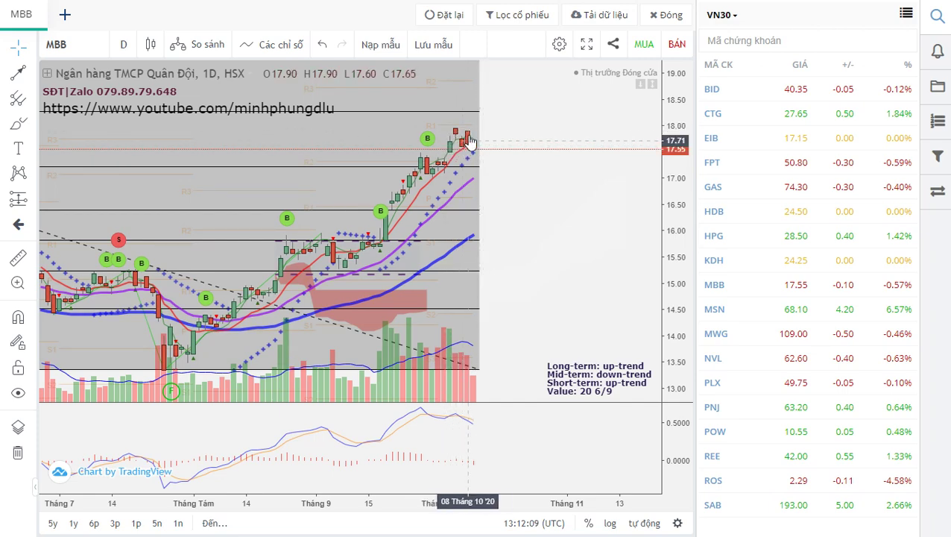
pyautogui.moveTo(522, 203); pyautogui.dragTo(608, 204)
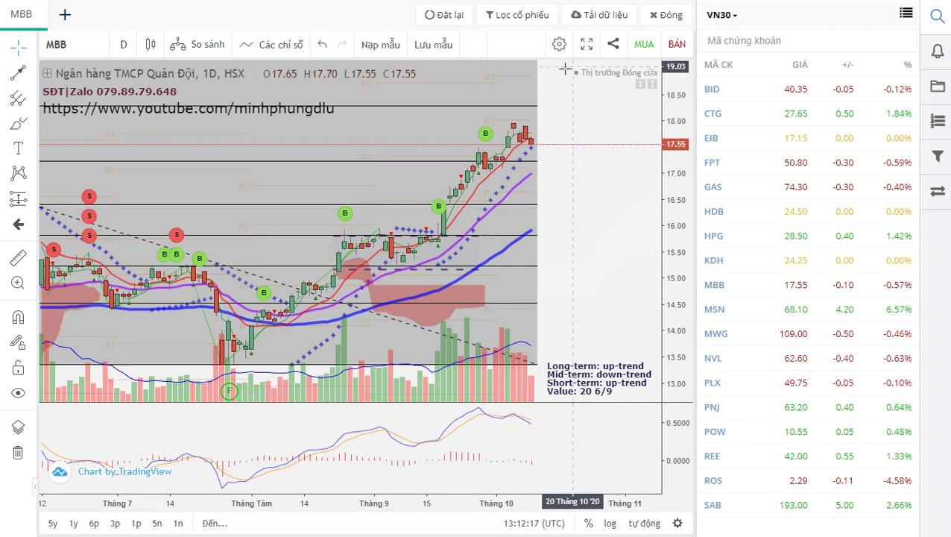
pyautogui.moveTo(568, 98); pyautogui.dragTo(568, 137)
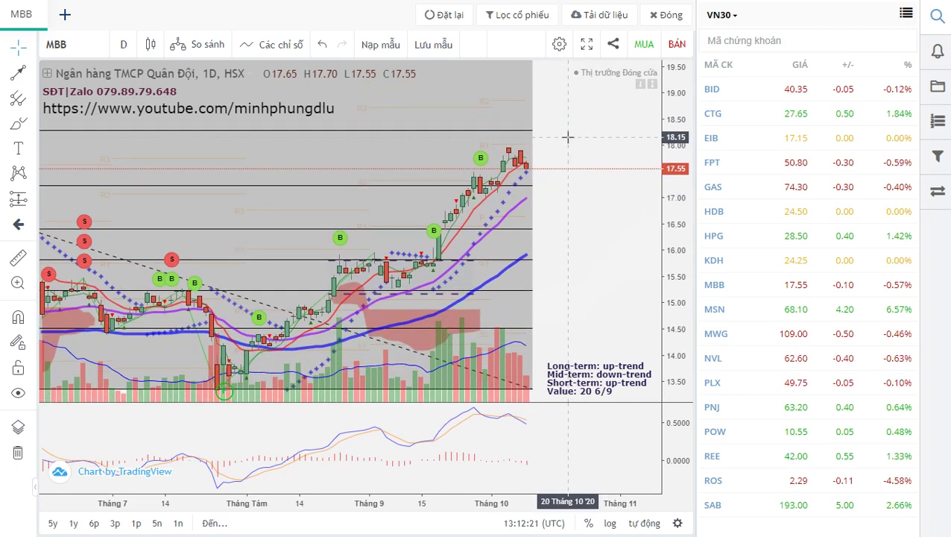
# Examine MBB's up-trend against the Fibonacci levels from 0 to 1.618, over both the full swing and the recent candles.
pyautogui.scroll(-3, 564, 211)
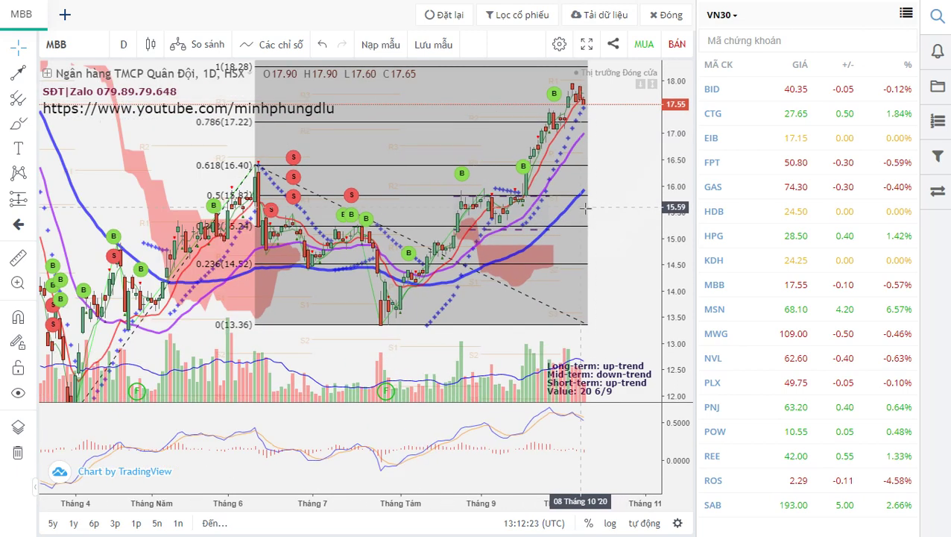
pyautogui.scroll(2, 585, 210)
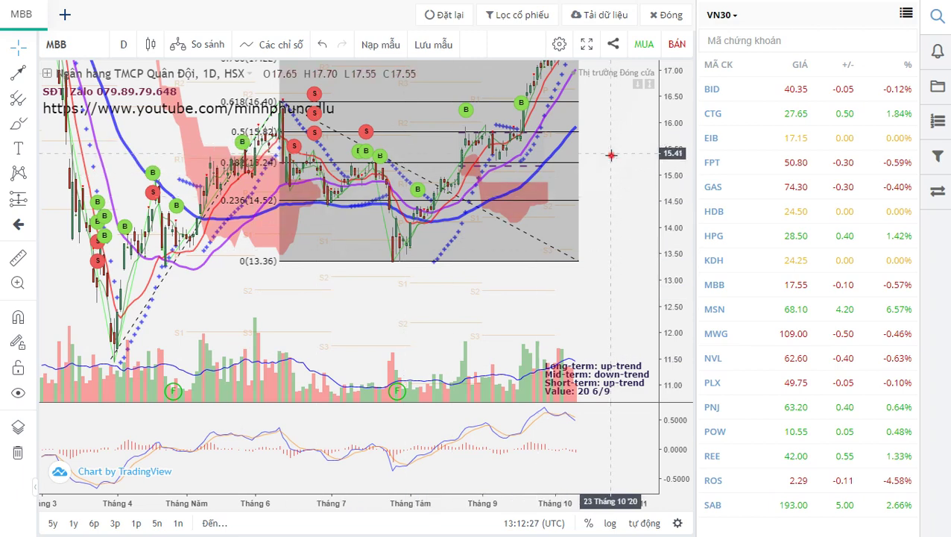
pyautogui.scroll(3, 552, 281)
pyautogui.moveTo(569, 191); pyautogui.dragTo(550, 290)
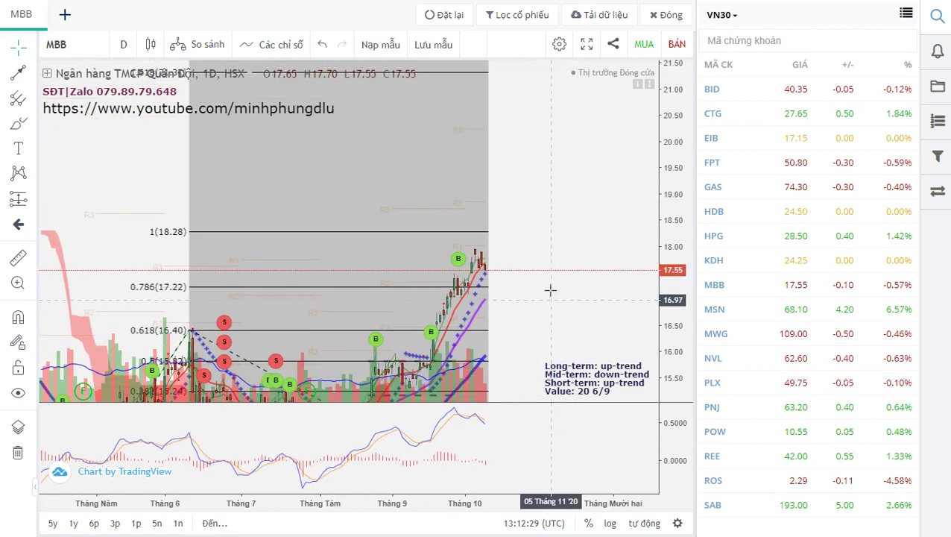
pyautogui.scroll(-2, 533, 308)
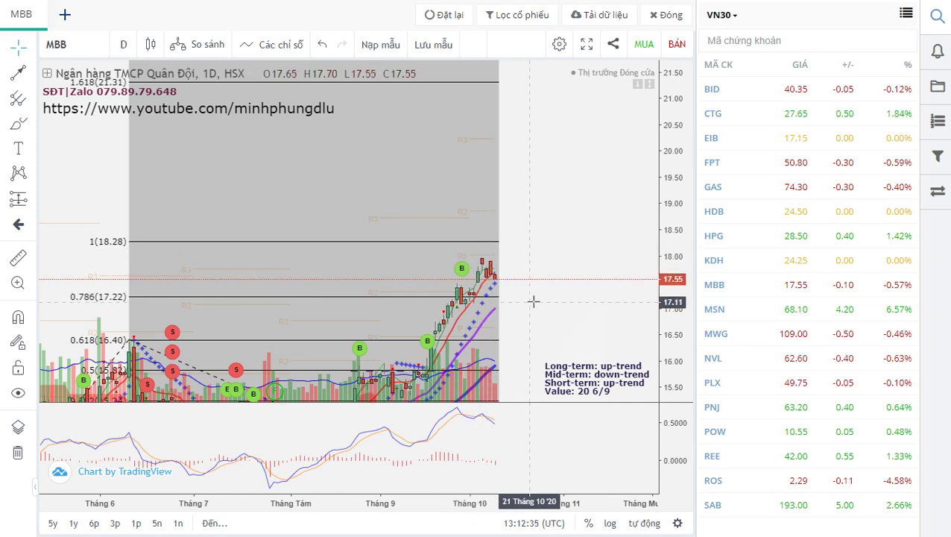
pyautogui.moveTo(533, 301); pyautogui.dragTo(532, 261)
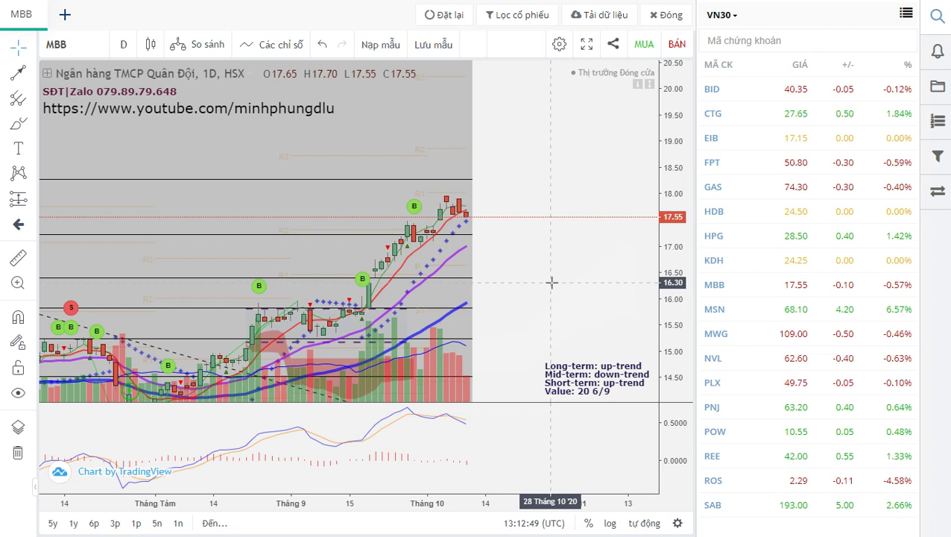
pyautogui.click(513, 240)
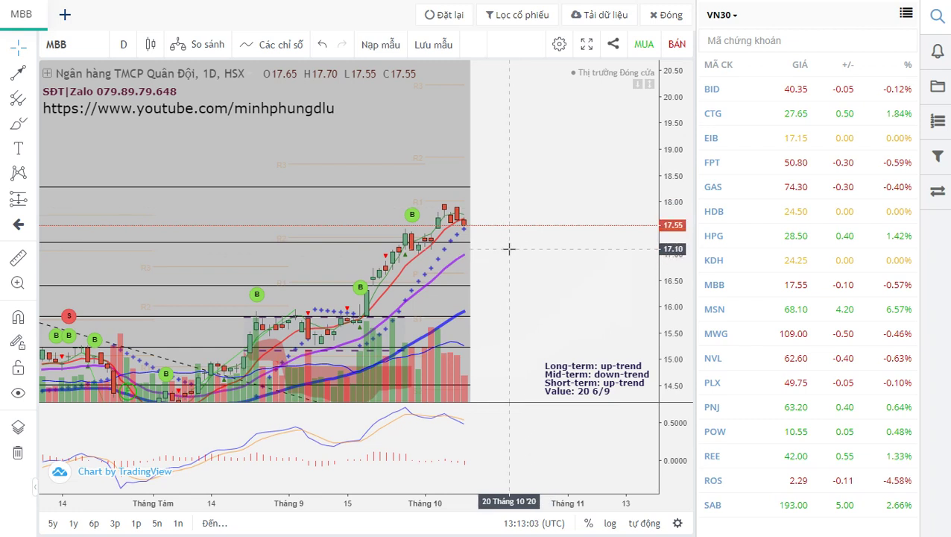
pyautogui.moveTo(541, 163); pyautogui.dragTo(552, 133)
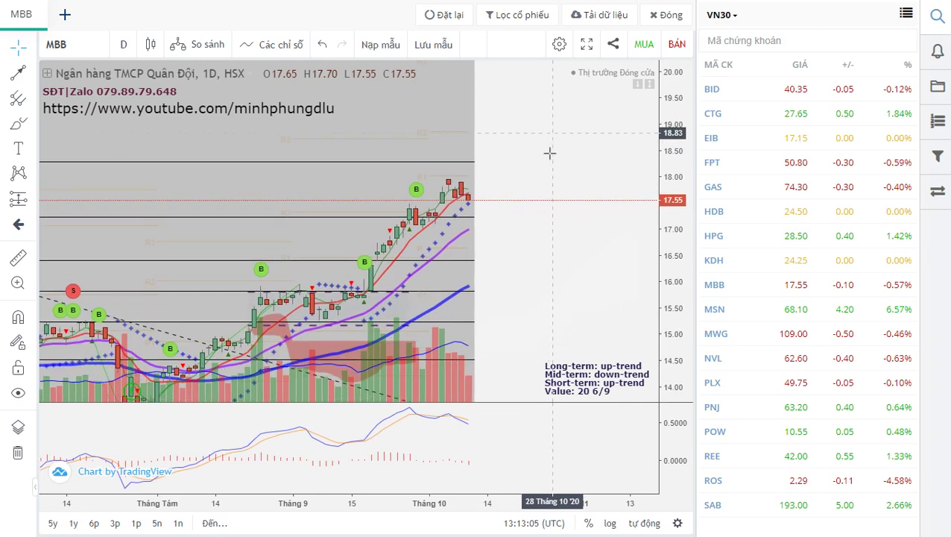
pyautogui.scroll(-2, 550, 153)
pyautogui.scroll(3, 550, 155)
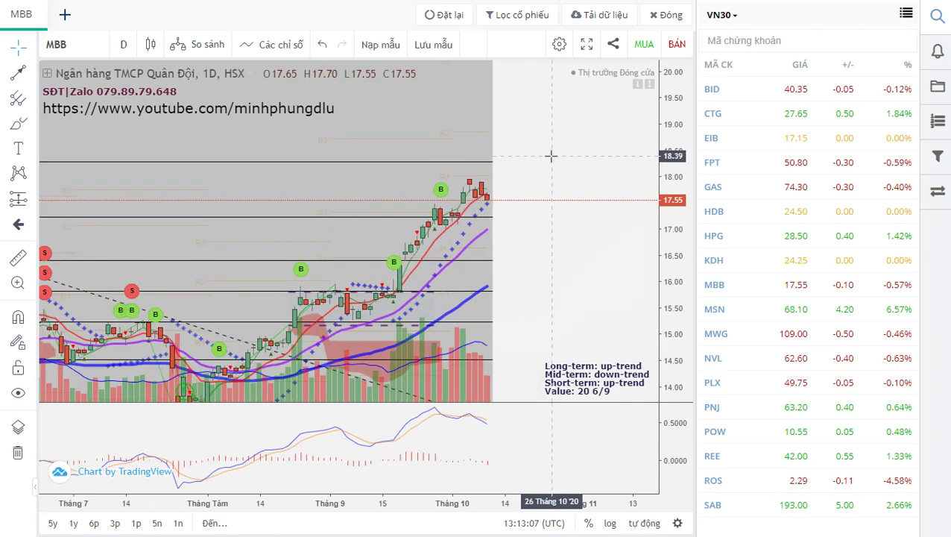
pyautogui.scroll(1, 551, 156)
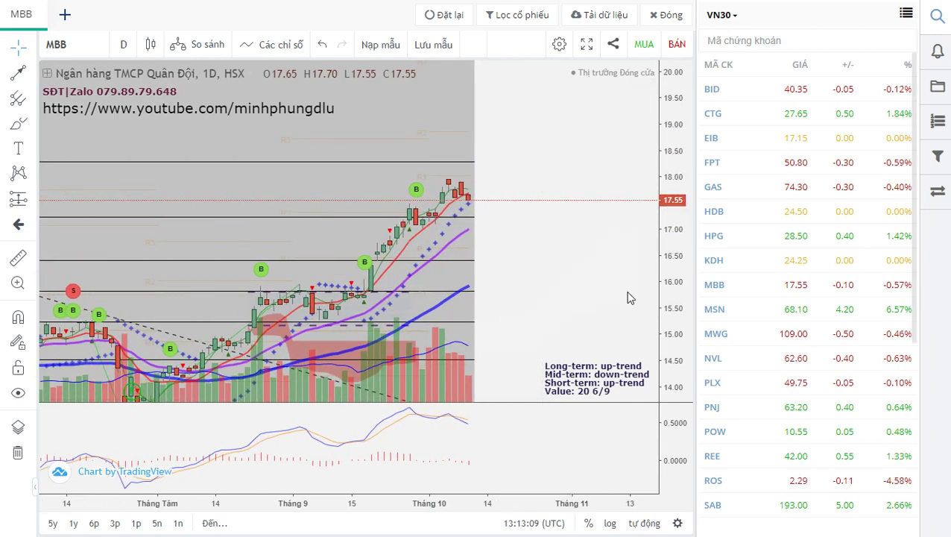
# Open MSN's chart from the VN30 list and examine the October breakout above its sideways range and cloud.
pyautogui.click(738, 312)
pyautogui.moveTo(556, 227); pyautogui.dragTo(578, 225)
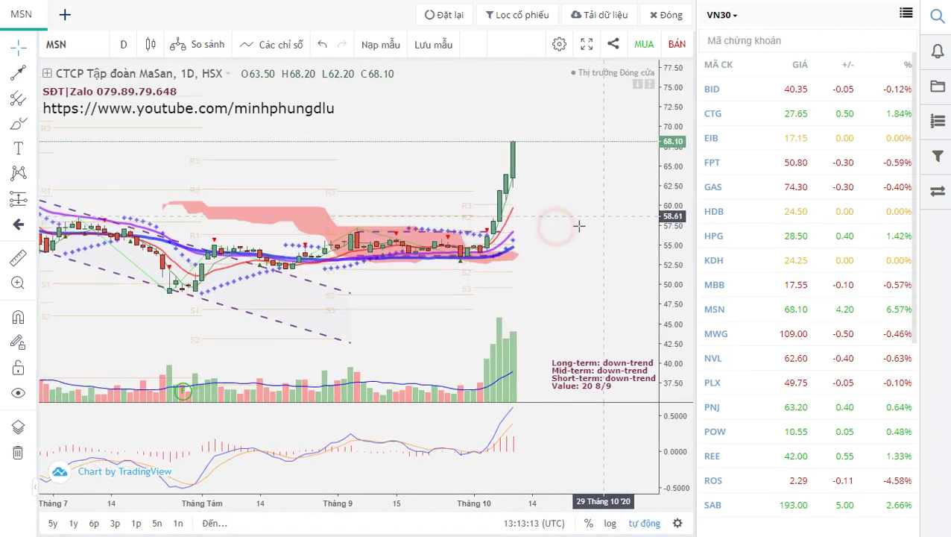
pyautogui.scroll(-3, 579, 225)
pyautogui.scroll(1, 599, 325)
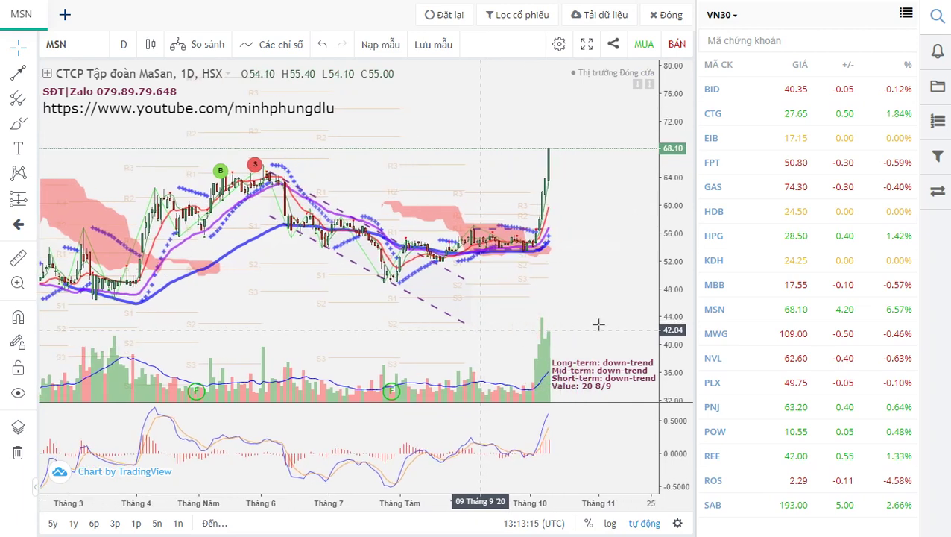
pyautogui.moveTo(677, 313); pyautogui.dragTo(683, 236)
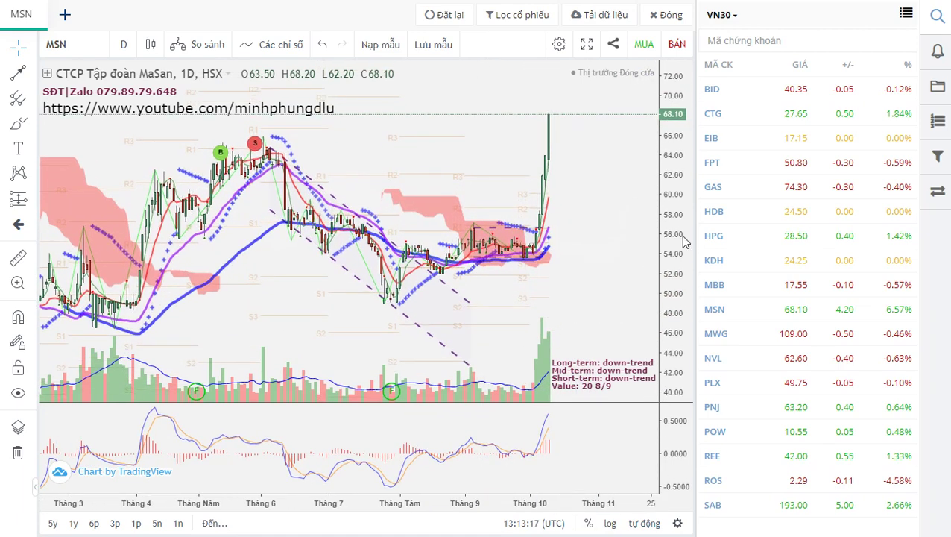
pyautogui.scroll(2, 576, 257)
pyautogui.moveTo(548, 261); pyautogui.dragTo(583, 244)
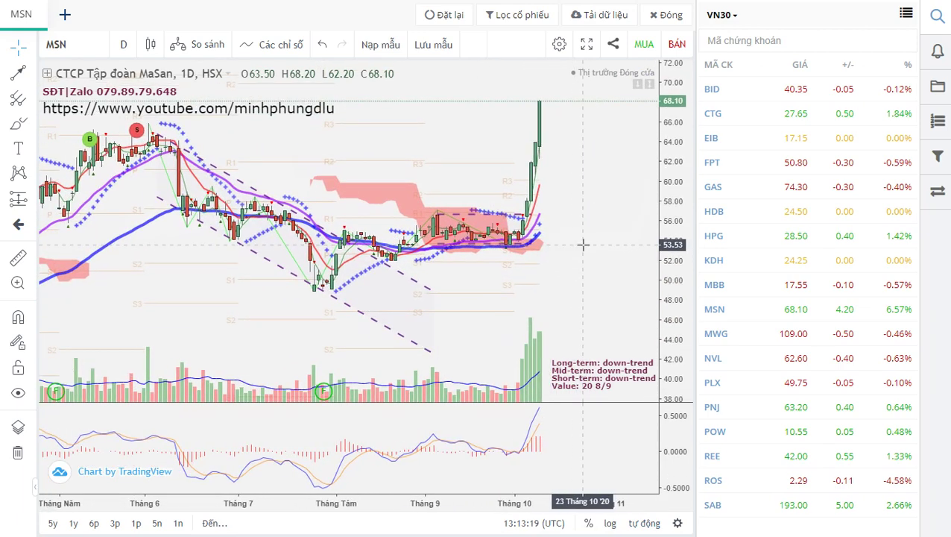
pyautogui.moveTo(565, 212)
pyautogui.mouseDown()
pyautogui.moveTo(573, 206)
pyautogui.moveTo(568, 239)
pyautogui.mouseUp()
pyautogui.scroll(2, 568, 239)
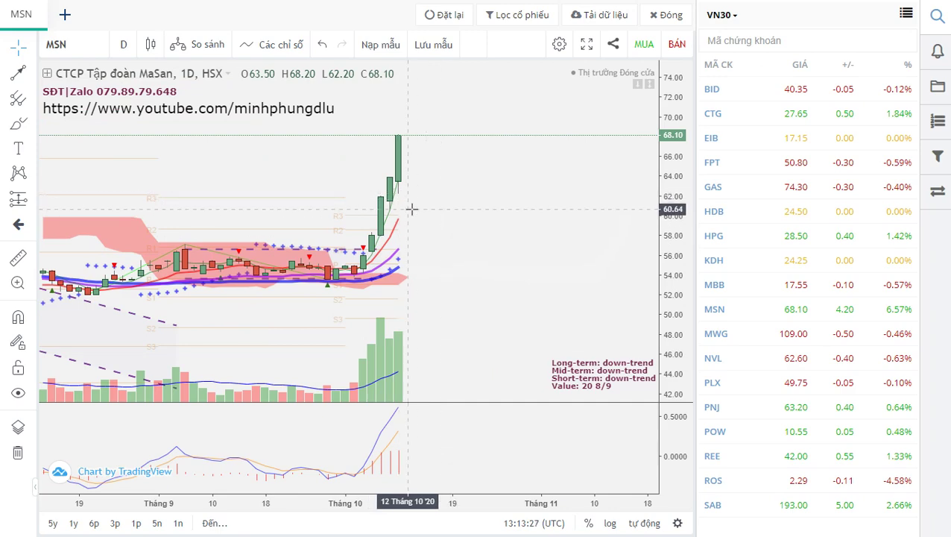
# Review MSN's earlier price history, including the dashed downward channel from June to September.
pyautogui.scroll(-3, 429, 257)
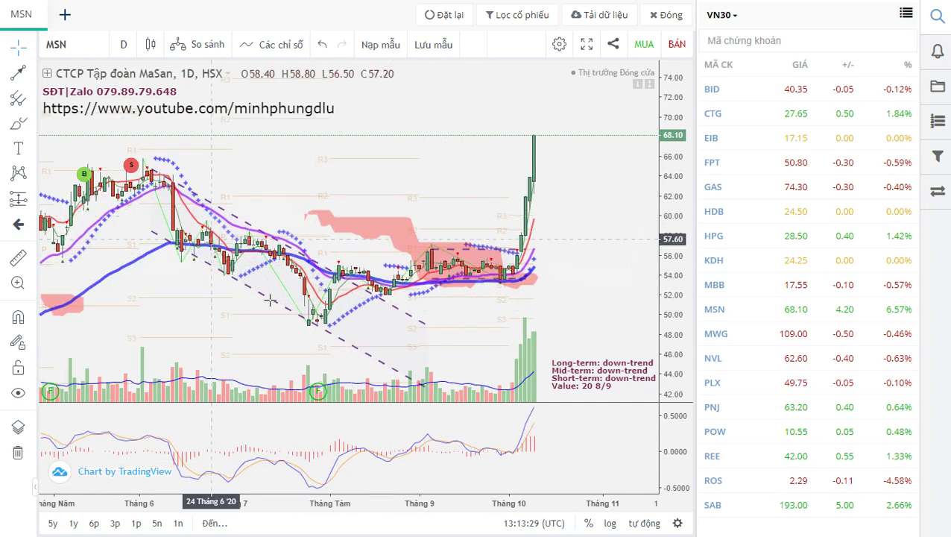
pyautogui.moveTo(179, 271); pyautogui.dragTo(284, 266)
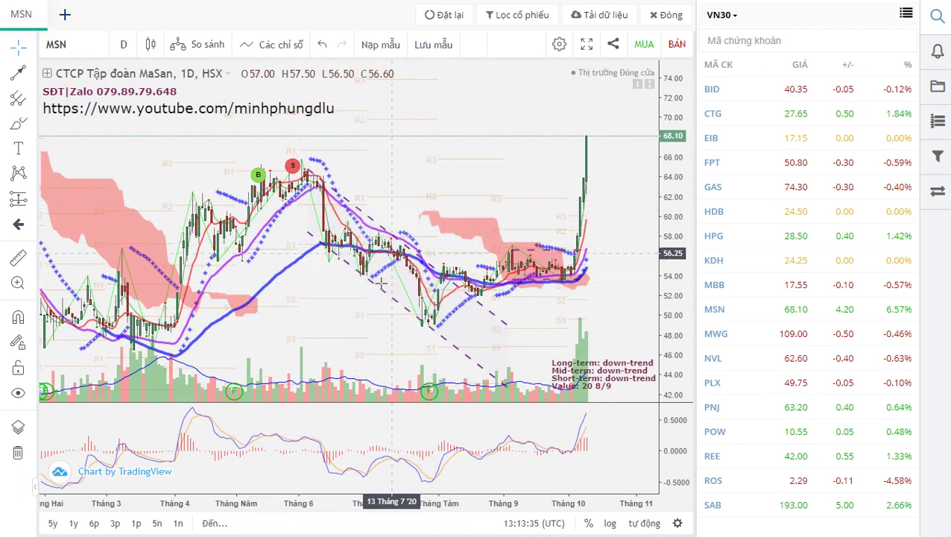
pyautogui.moveTo(298, 326); pyautogui.dragTo(290, 336)
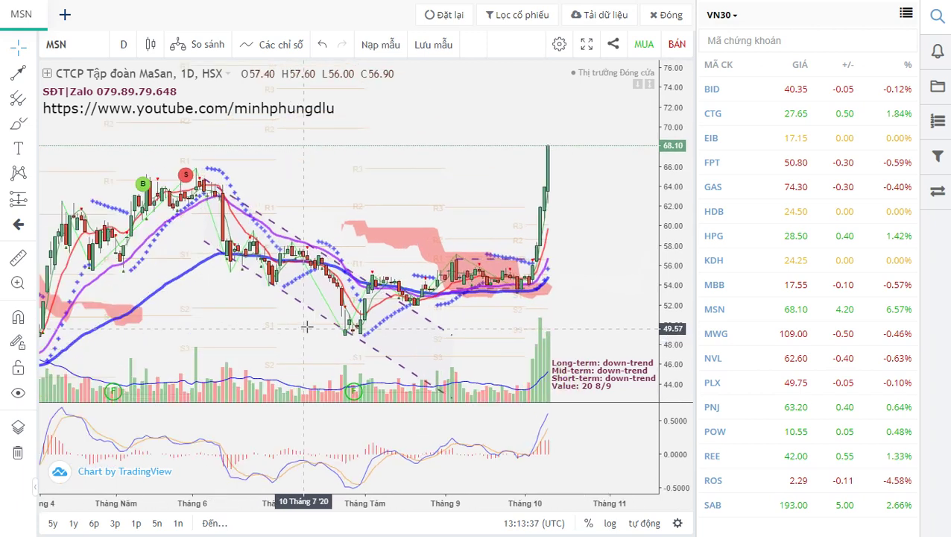
pyautogui.click(613, 254)
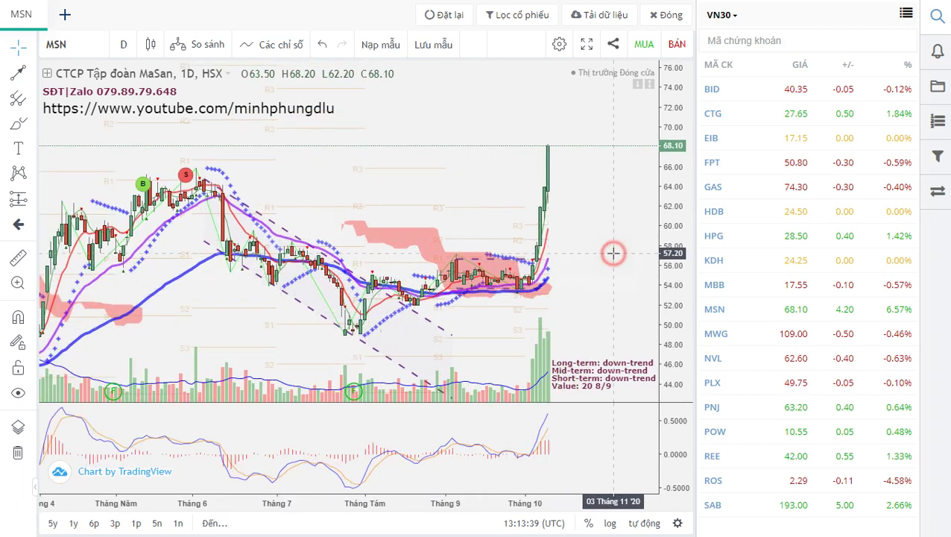
# Measure MSN's price rise from the upper edge of the September sideways range to the latest candle's close.
pyautogui.scroll(3, 613, 254)
pyautogui.scroll(2, 520, 258)
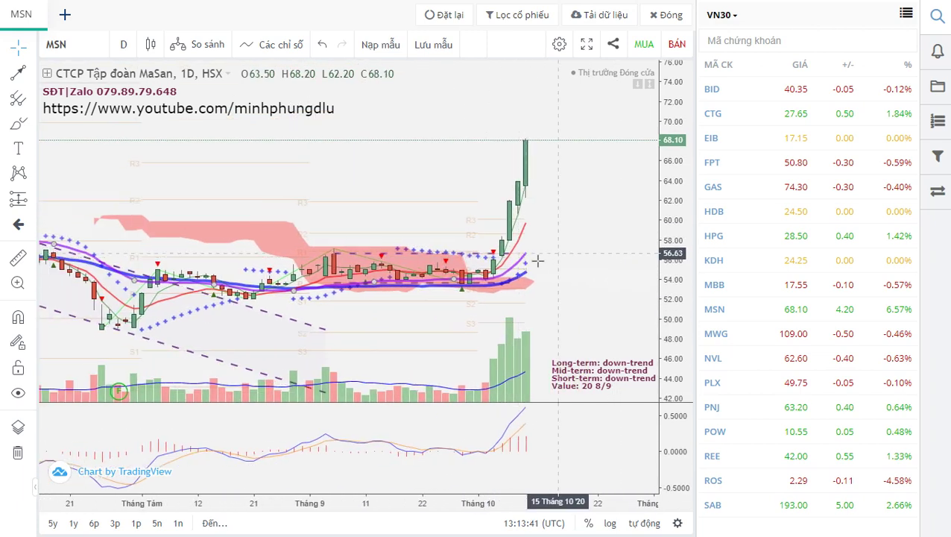
pyautogui.scroll(2, 587, 231)
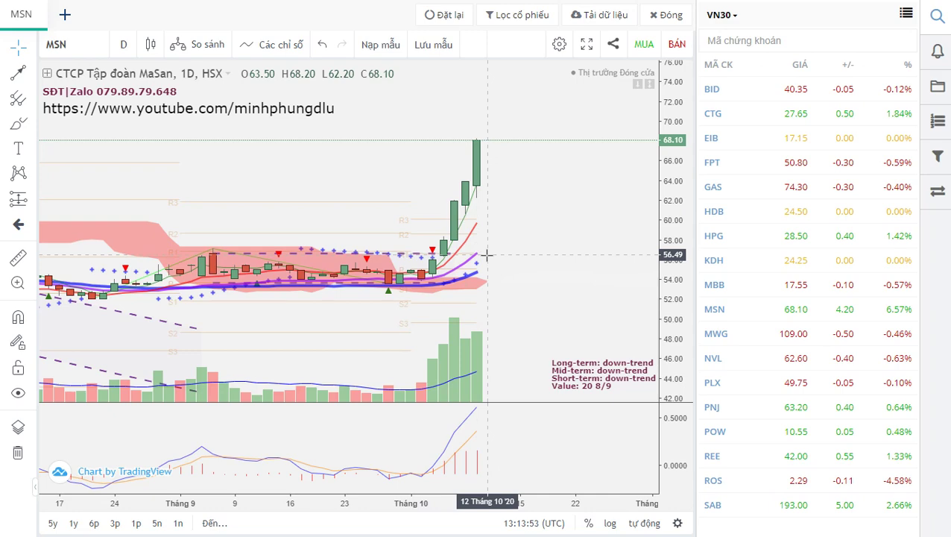
pyautogui.scroll(-3, 486, 255)
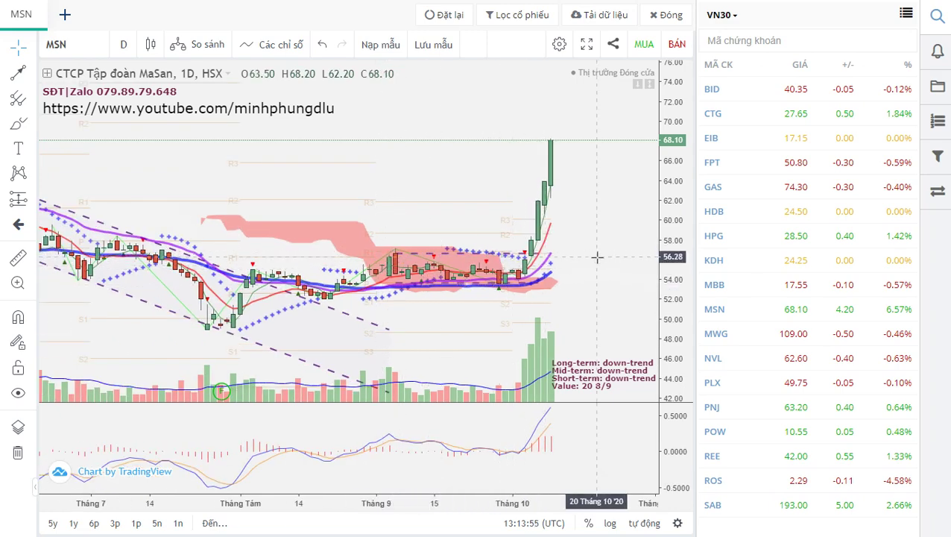
pyautogui.scroll(2, 598, 256)
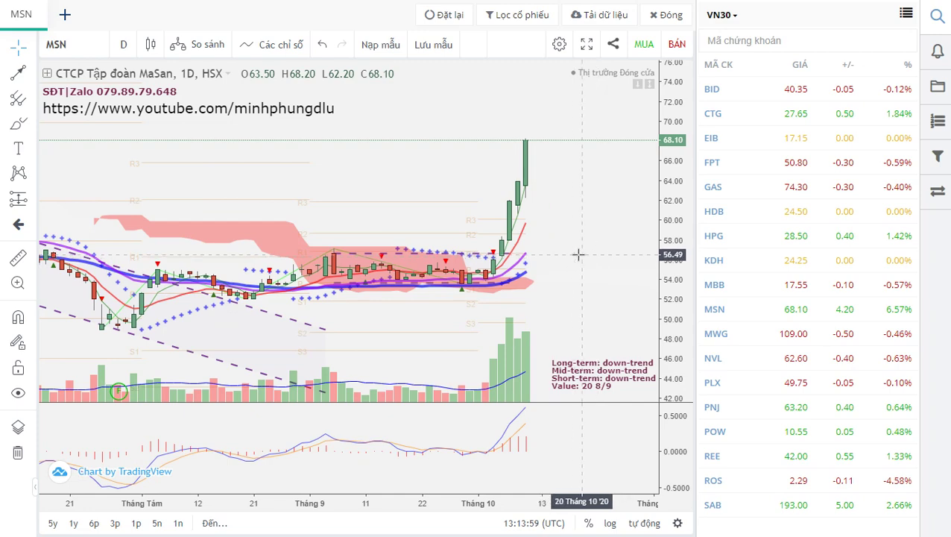
pyautogui.click(586, 255)
pyautogui.click(586, 139)
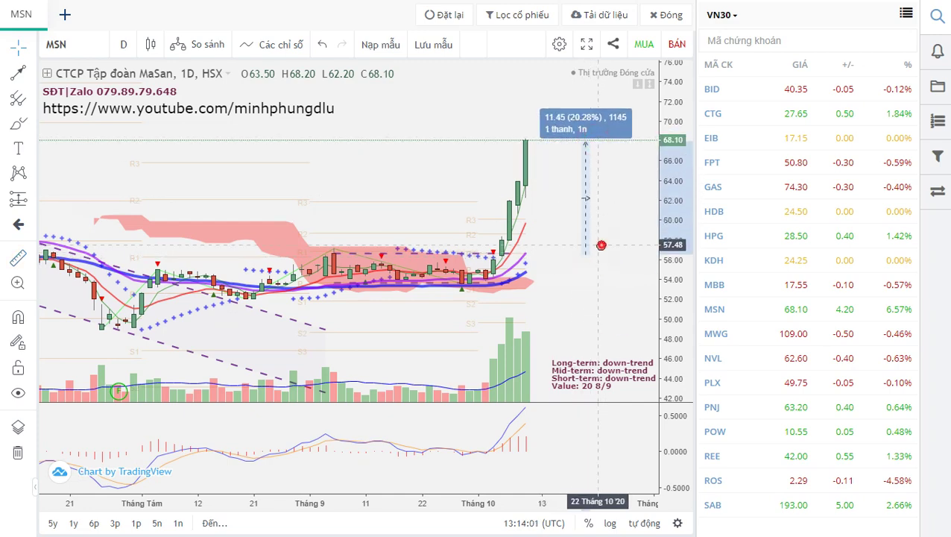
# Clear the price measurement and examine MSN's October rally against its September sideways range and the earlier dashed downward channel.
pyautogui.click(586, 255)
pyautogui.scroll(3, 551, 255)
pyautogui.scroll(2, 552, 256)
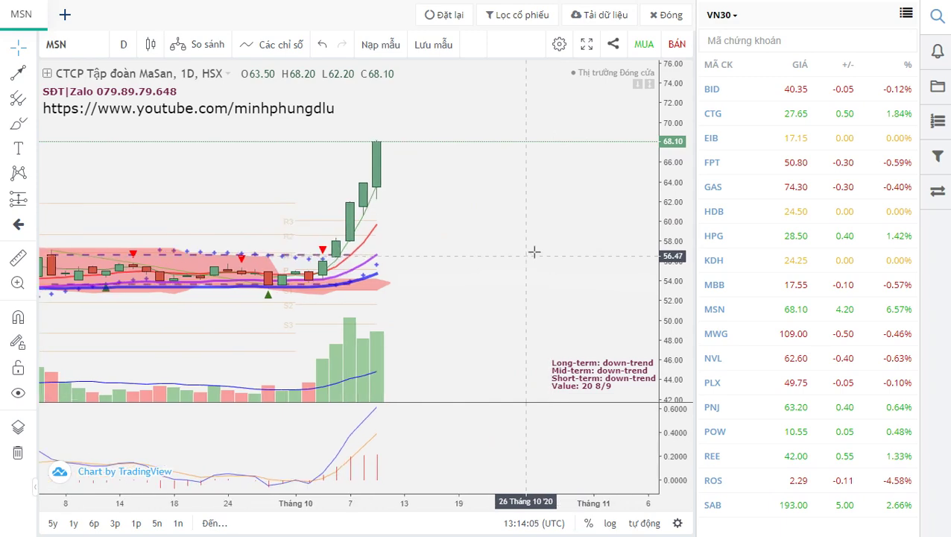
pyautogui.scroll(-4, 537, 247)
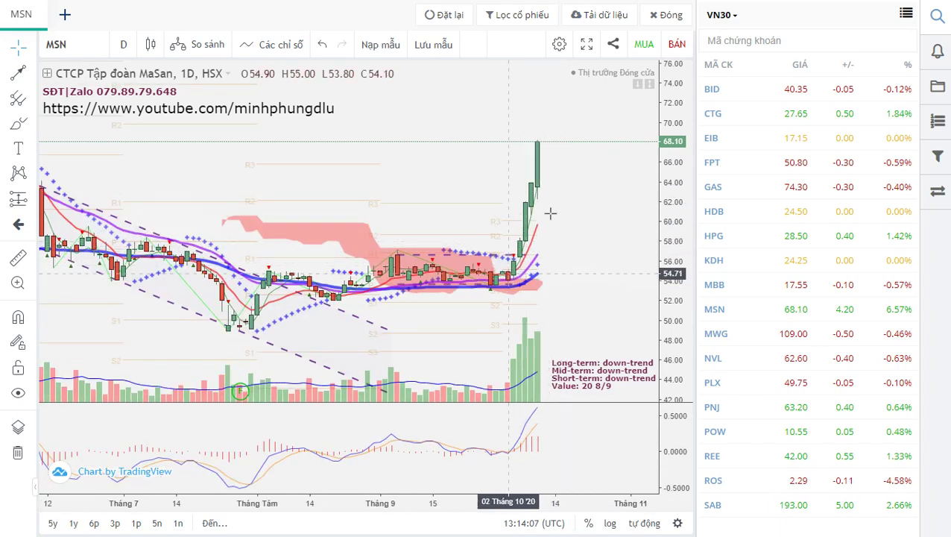
pyautogui.scroll(3, 548, 215)
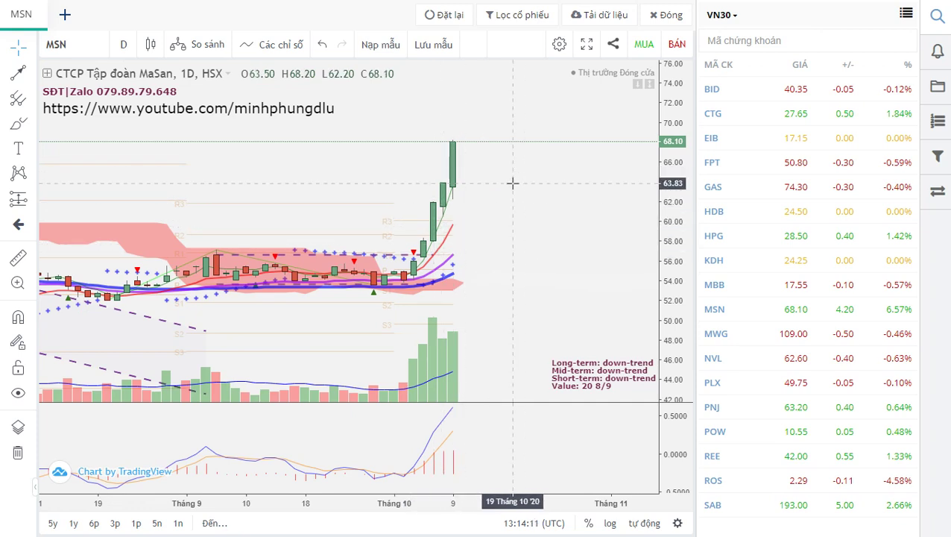
pyautogui.scroll(-3, 589, 234)
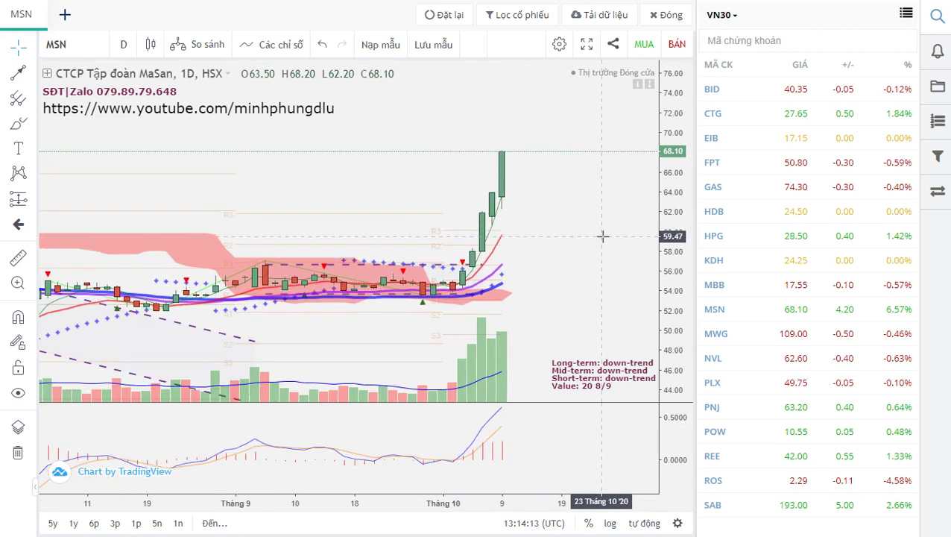
pyautogui.scroll(3, 580, 234)
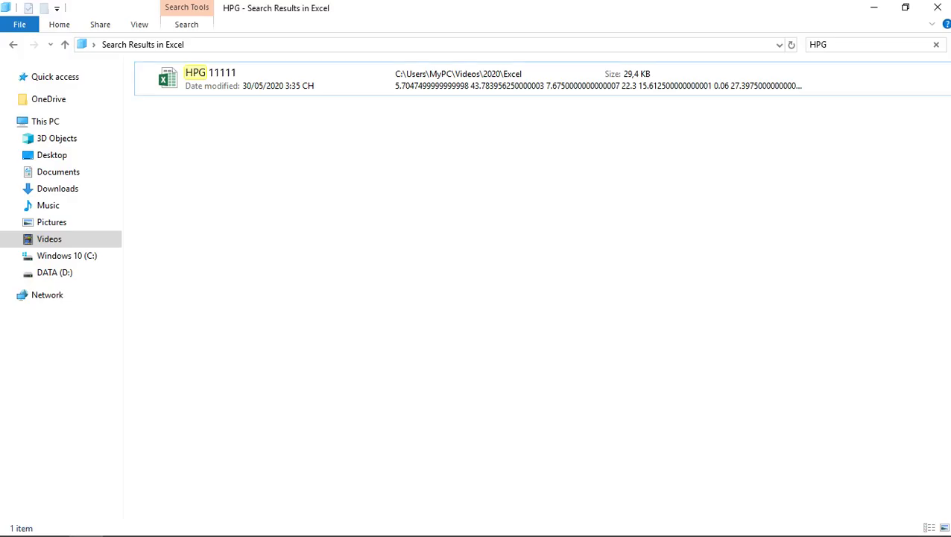
# Switch to File Explorer, search the Excel folder for MSN, check the MSN 11111 workbook's listing, and return to the MSN chart.
pyautogui.click(836, 43)
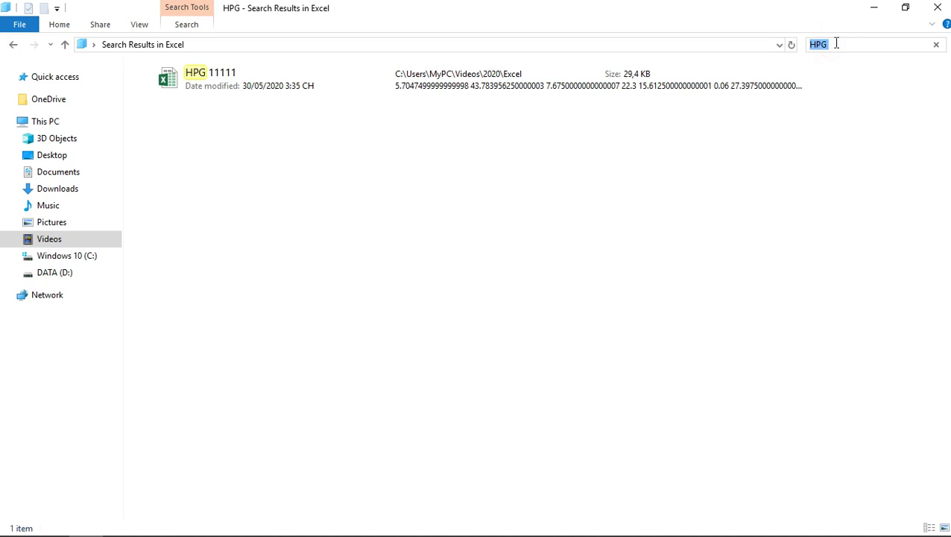
pyautogui.write('MSN')
pyautogui.click(393, 168)
pyautogui.click(270, 87)
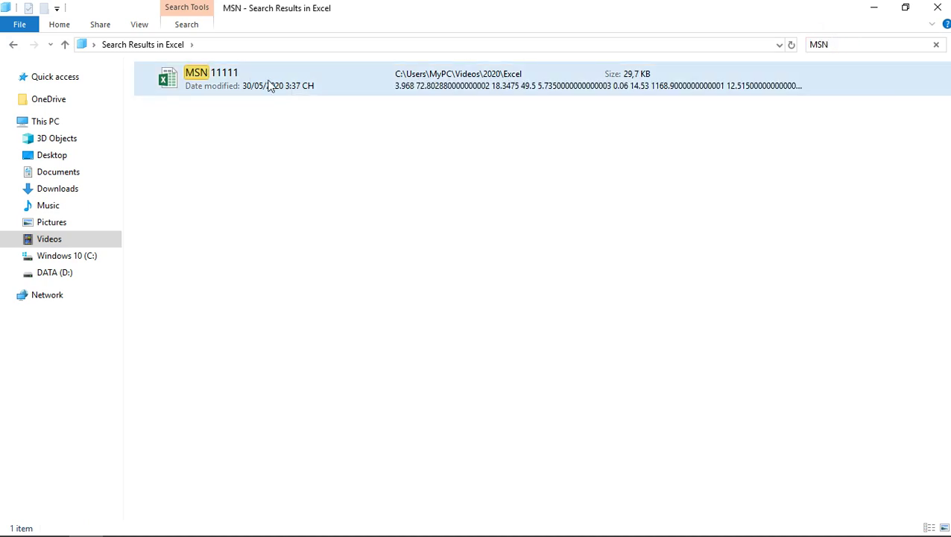
pyautogui.click(573, 123)
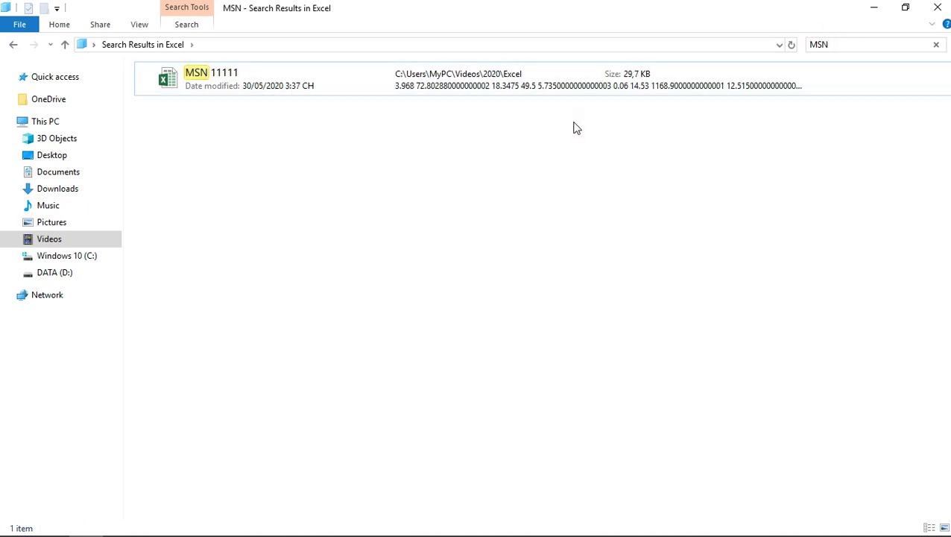
pyautogui.click(275, 87)
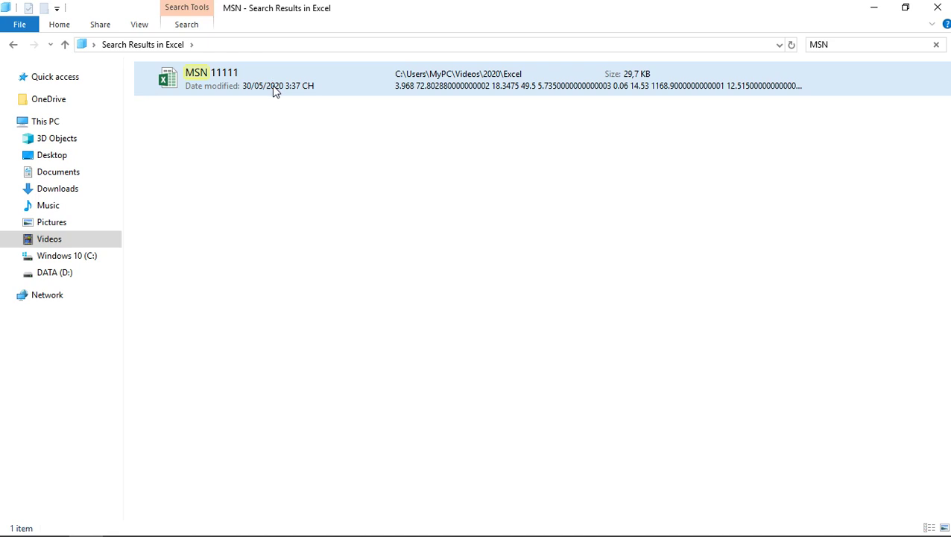
pyautogui.click(286, 146)
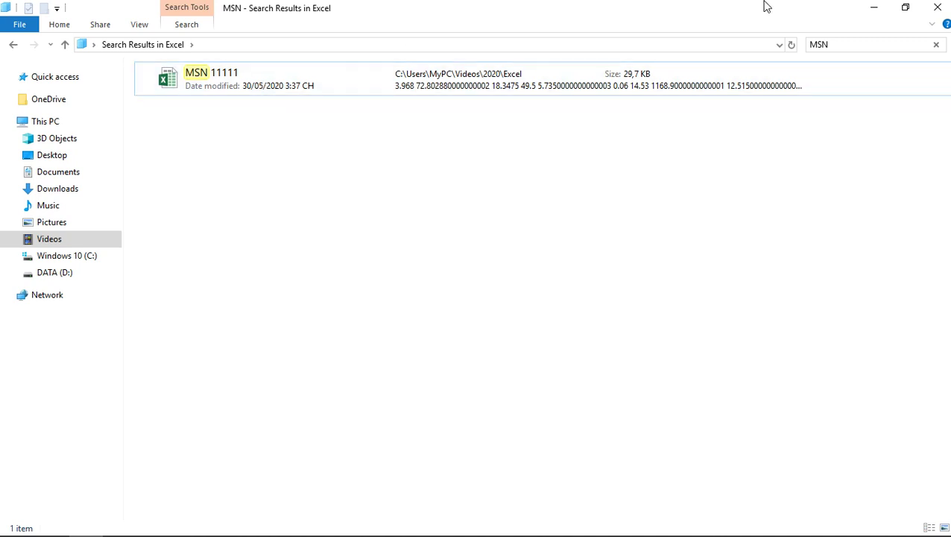
pyautogui.click(867, 6)
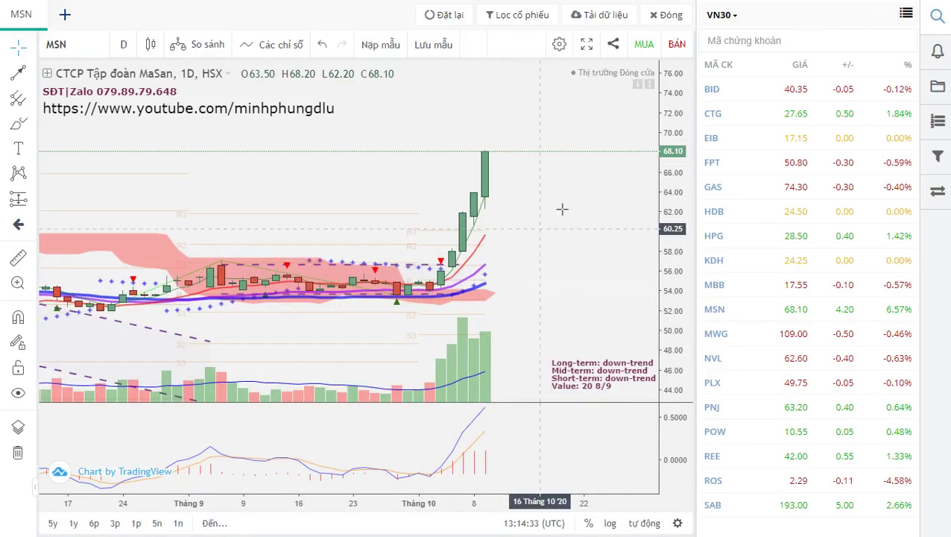
# Review MSN's longer price history from late 2019 through the October 2020 rally.
pyautogui.scroll(-5, 522, 276)
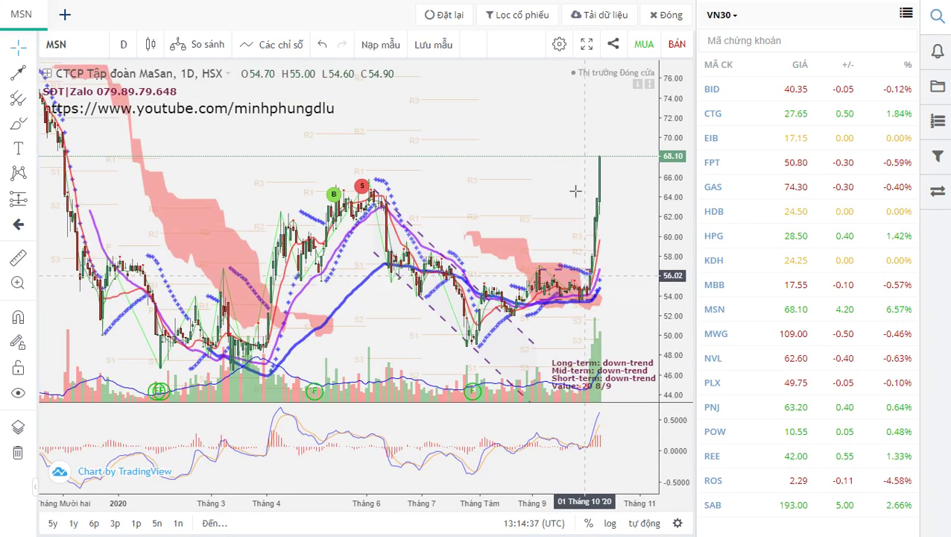
pyautogui.scroll(-2, 622, 219)
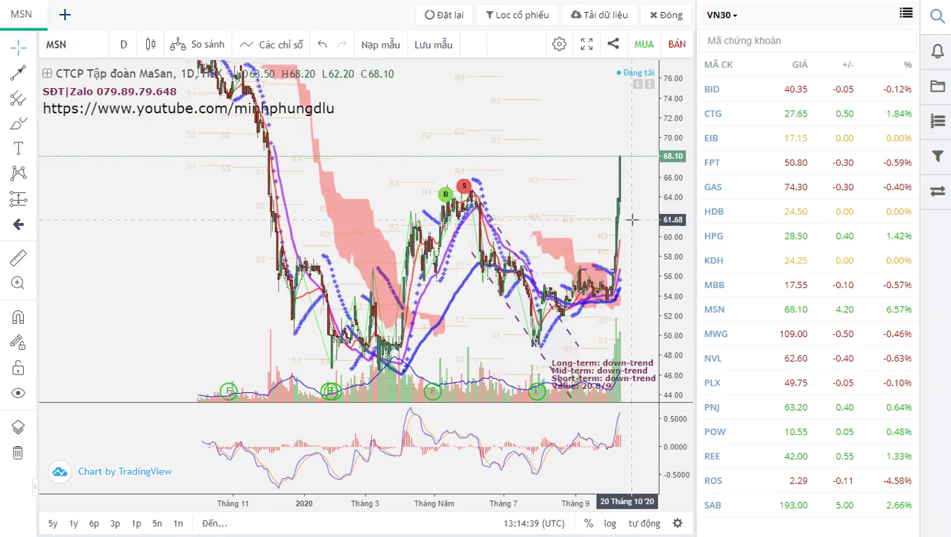
pyautogui.scroll(3, 626, 216)
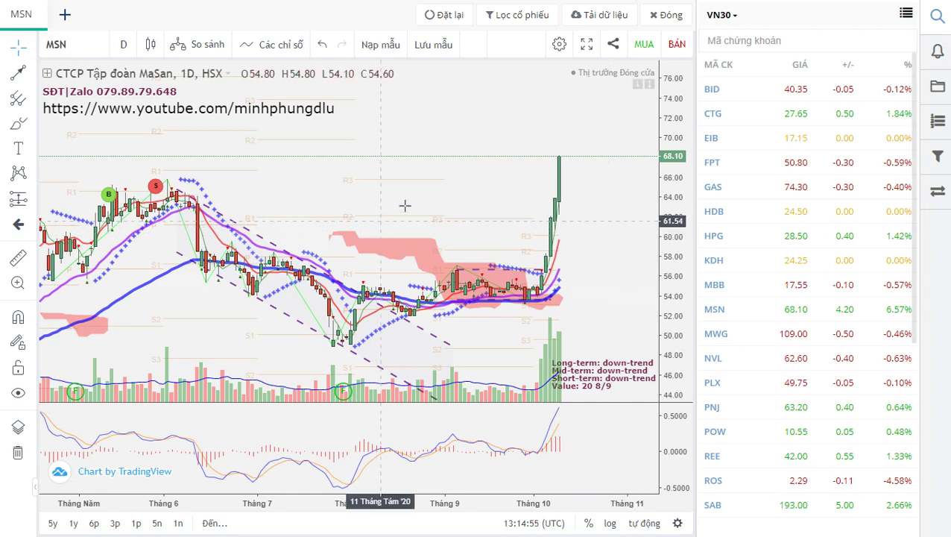
pyautogui.moveTo(410, 206); pyautogui.dragTo(443, 213)
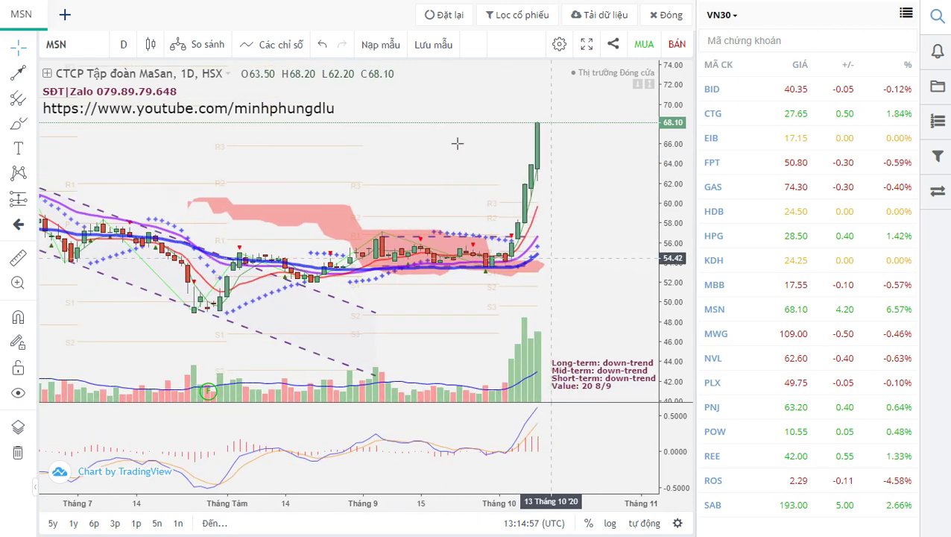
# Examine MSN's latest October candles and volume against the cloud, moving averages and the June–September downward channel.
pyautogui.scroll(2, 457, 142)
pyautogui.scroll(2, 539, 211)
pyautogui.moveTo(519, 218); pyautogui.dragTo(418, 213)
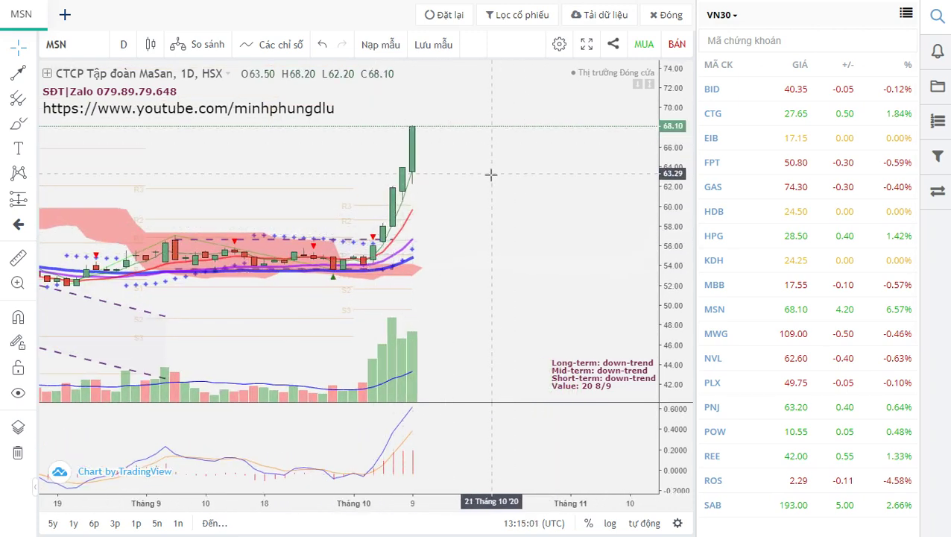
pyautogui.moveTo(491, 174); pyautogui.dragTo(520, 147)
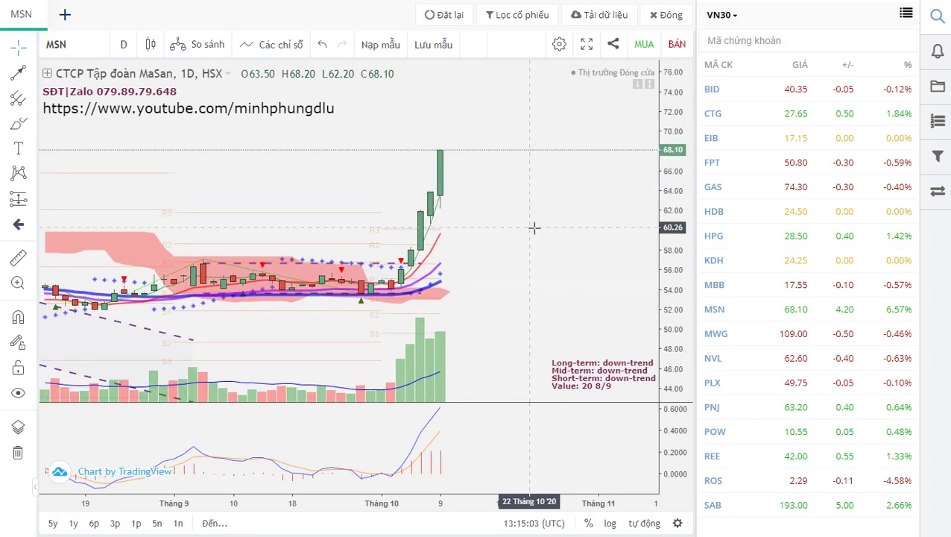
pyautogui.moveTo(542, 234); pyautogui.dragTo(637, 308)
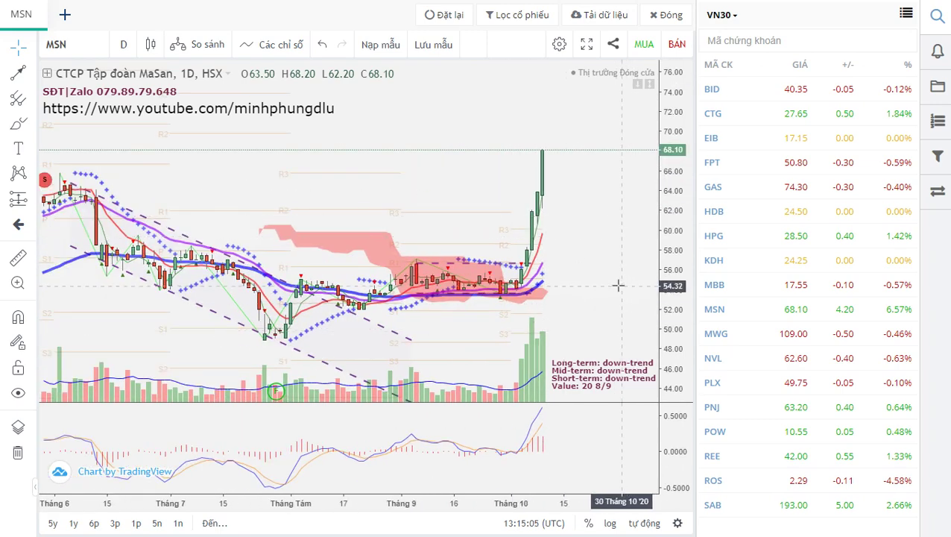
pyautogui.scroll(-2, 621, 285)
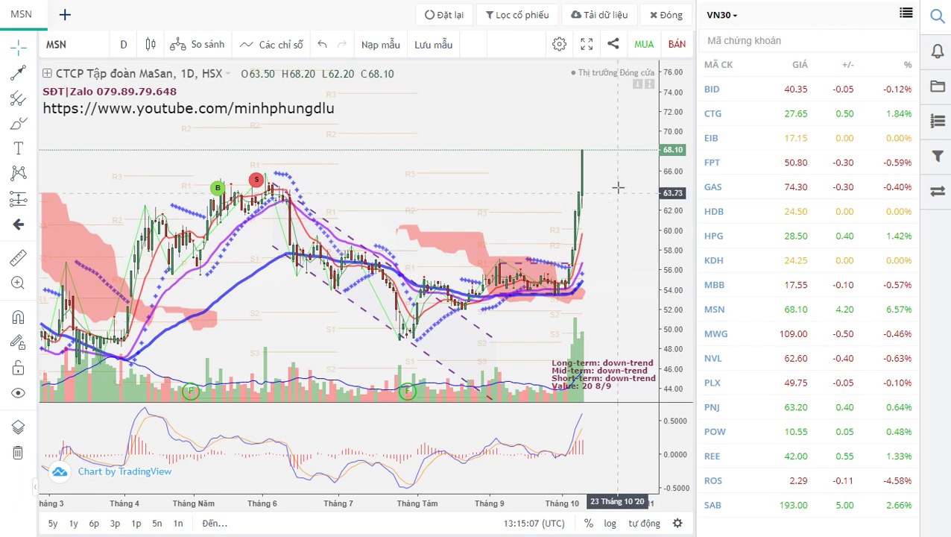
pyautogui.scroll(2, 612, 216)
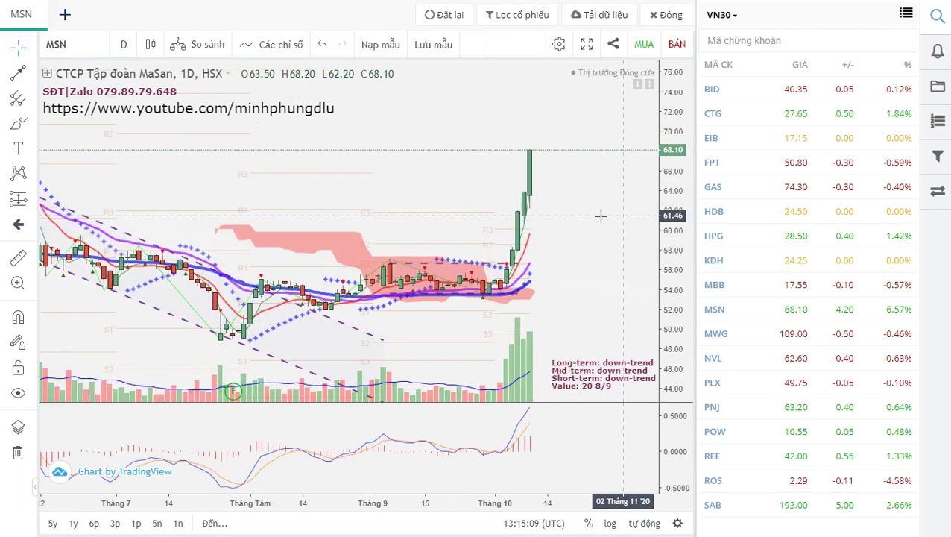
pyautogui.scroll(2, 586, 237)
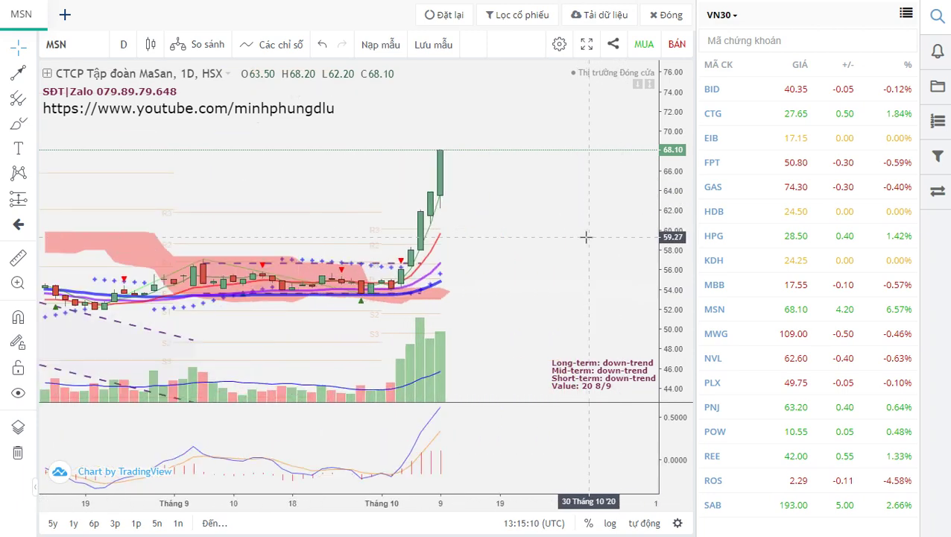
# Open MWG's chart from the VN30 list and examine its up-trend, dashed September range and drawn trend arrows.
pyautogui.click(758, 340)
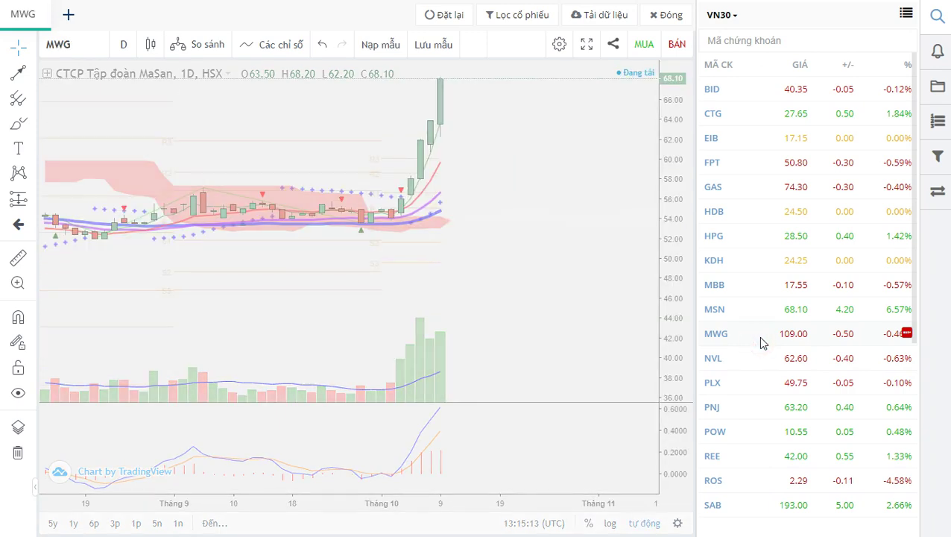
pyautogui.scroll(-2, 567, 284)
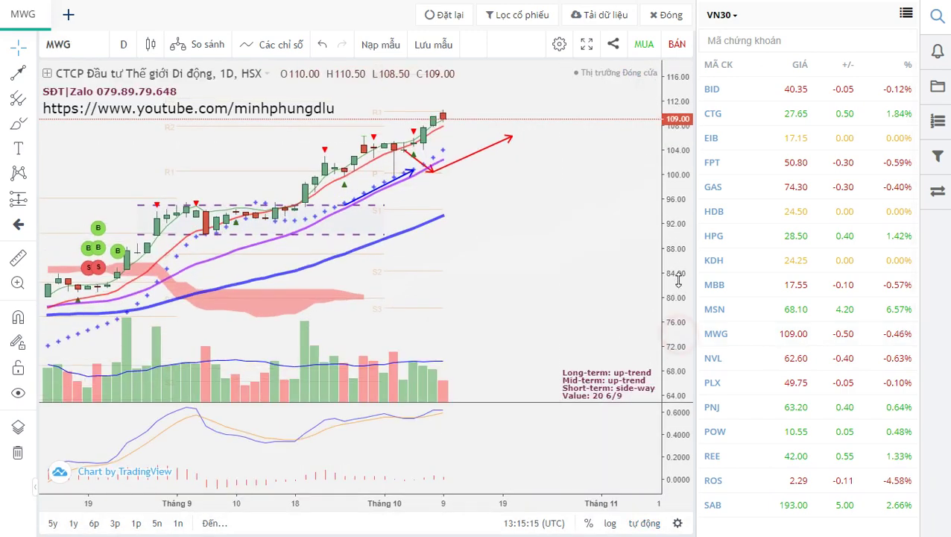
pyautogui.scroll(-1, 514, 257)
pyautogui.scroll(-3, 578, 274)
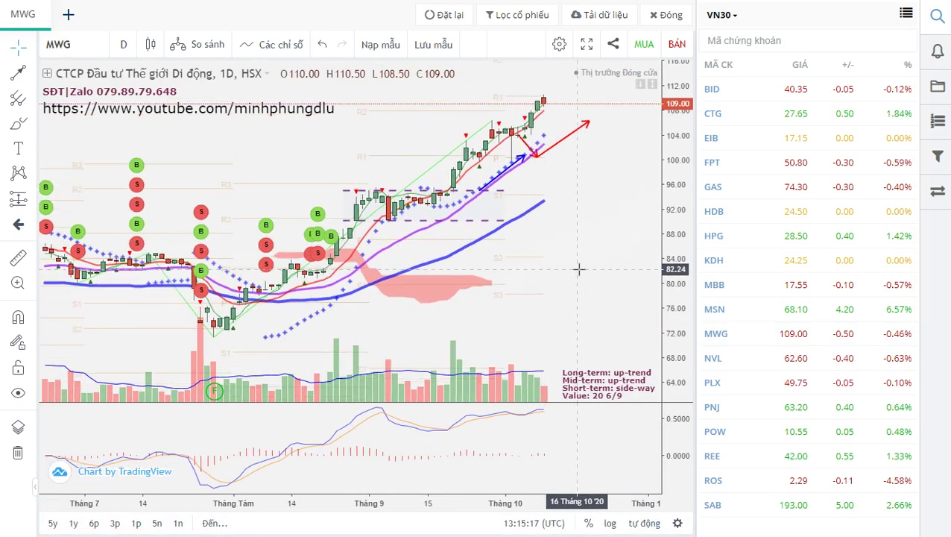
pyautogui.moveTo(580, 273); pyautogui.dragTo(573, 217)
pyautogui.scroll(4, 506, 302)
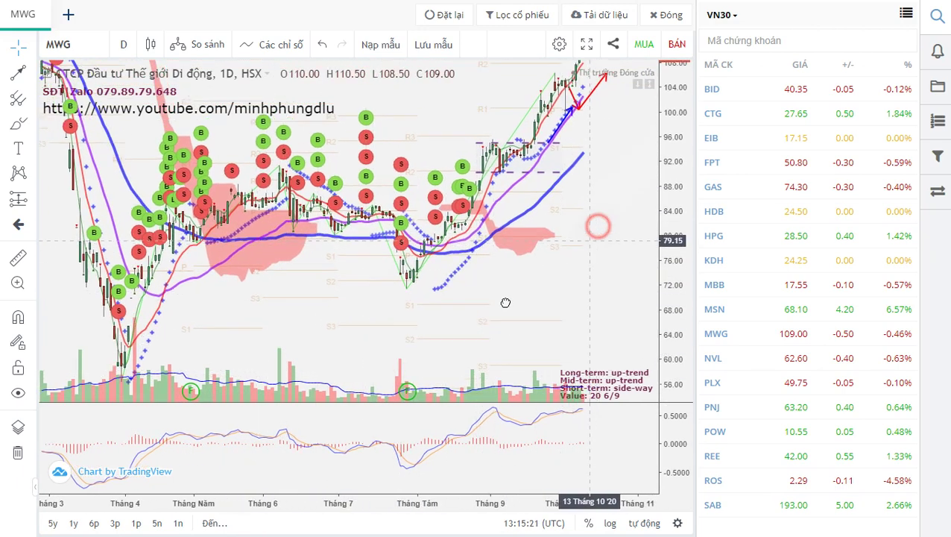
pyautogui.moveTo(471, 275); pyautogui.dragTo(580, 271)
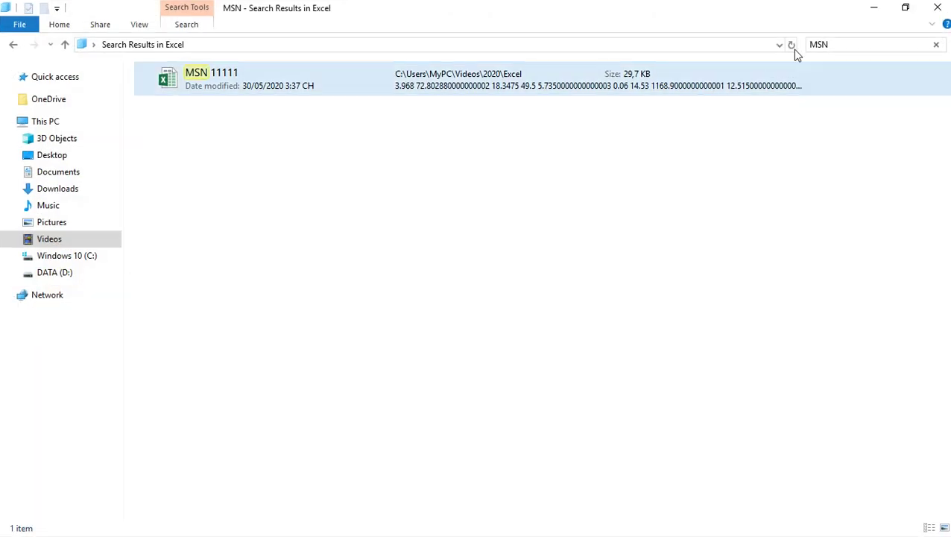
# Switch to File Explorer, search the Excel folder for MWG, check the matching workbooks' listings, and return to the MWG chart.
pyautogui.click(832, 43)
pyautogui.click(834, 43)
pyautogui.write('M')
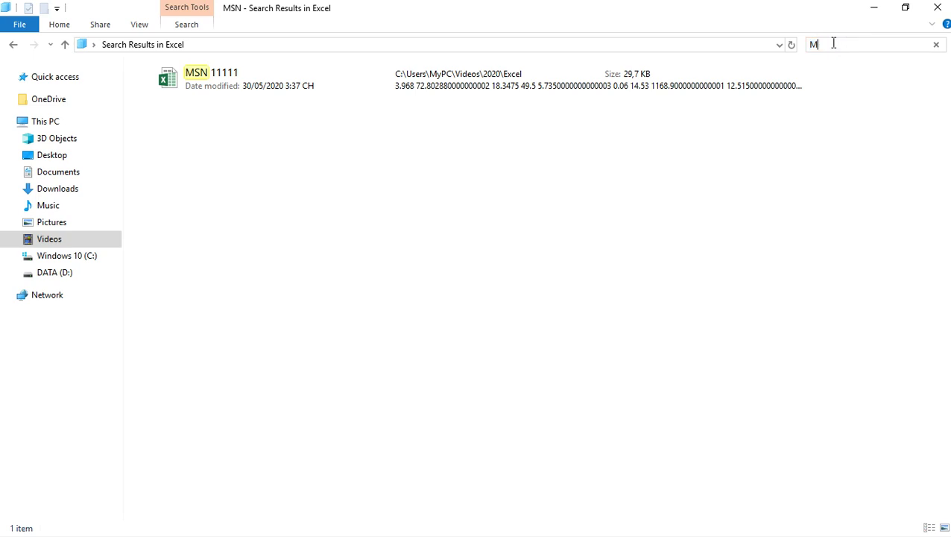
pyautogui.write('WG')
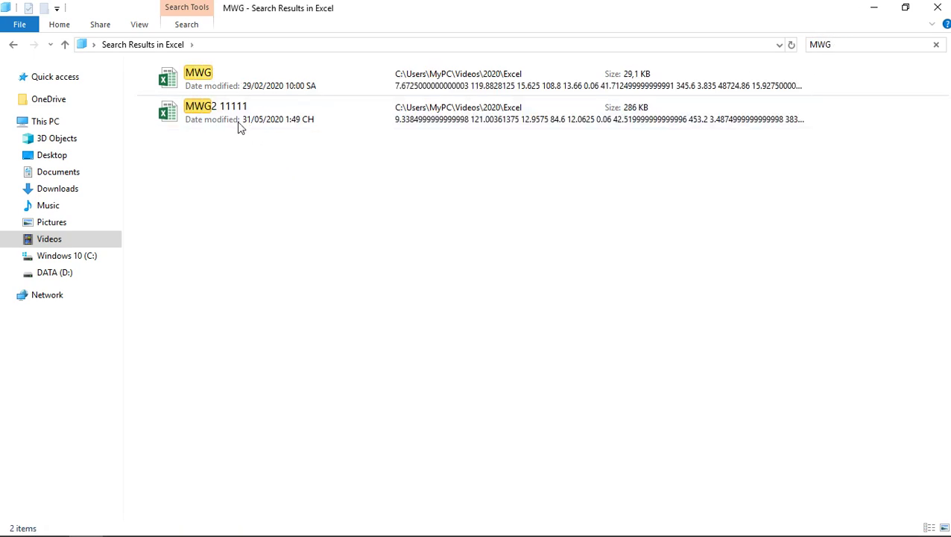
pyautogui.click(237, 121)
pyautogui.press('Up')
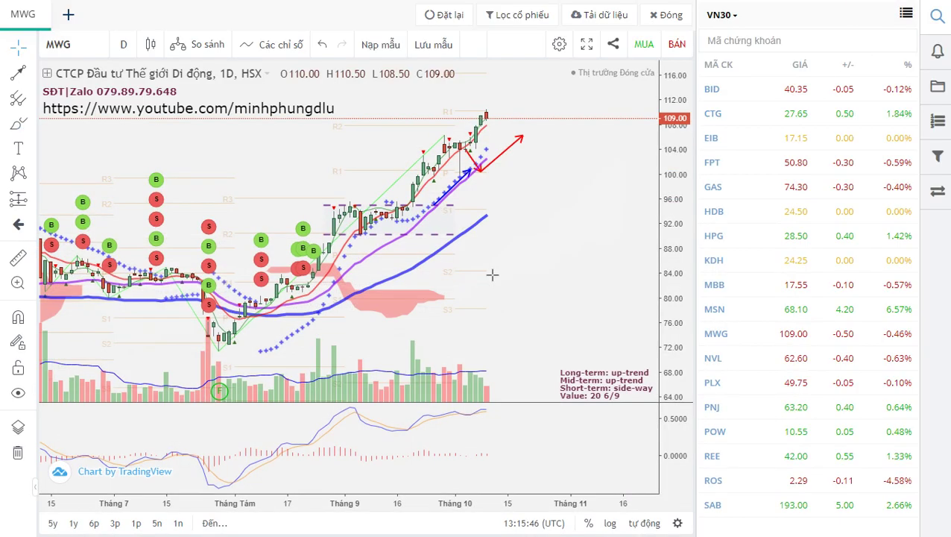
pyautogui.moveTo(531, 225); pyautogui.dragTo(544, 231)
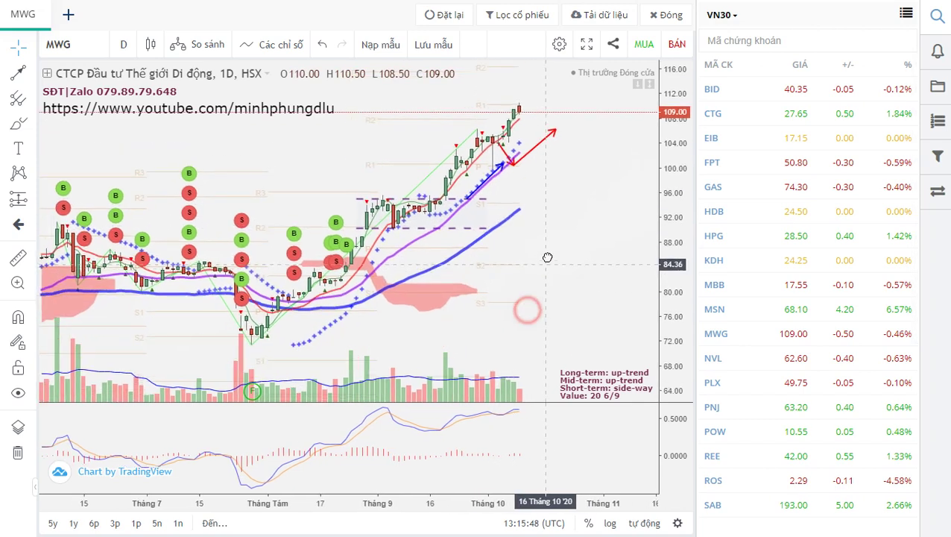